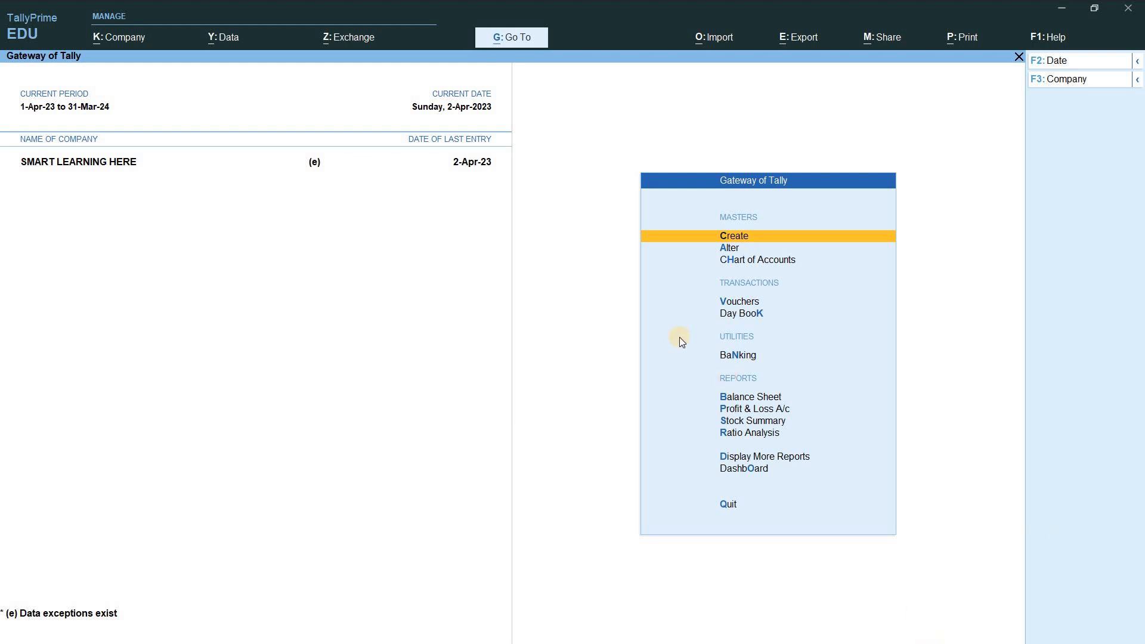
Step: Open the K: Company menu from the Gateway of Tally with Alt+K
key("alt+k")
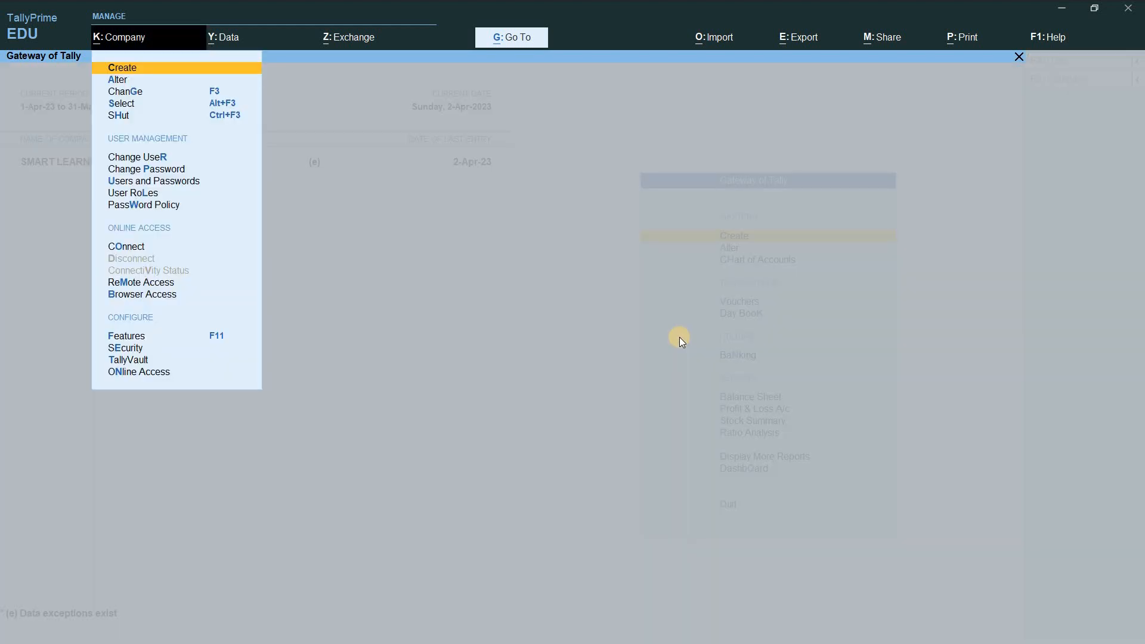
Step: Open the company's MSME Registration Details under Features > More Details
left_click(138, 336)
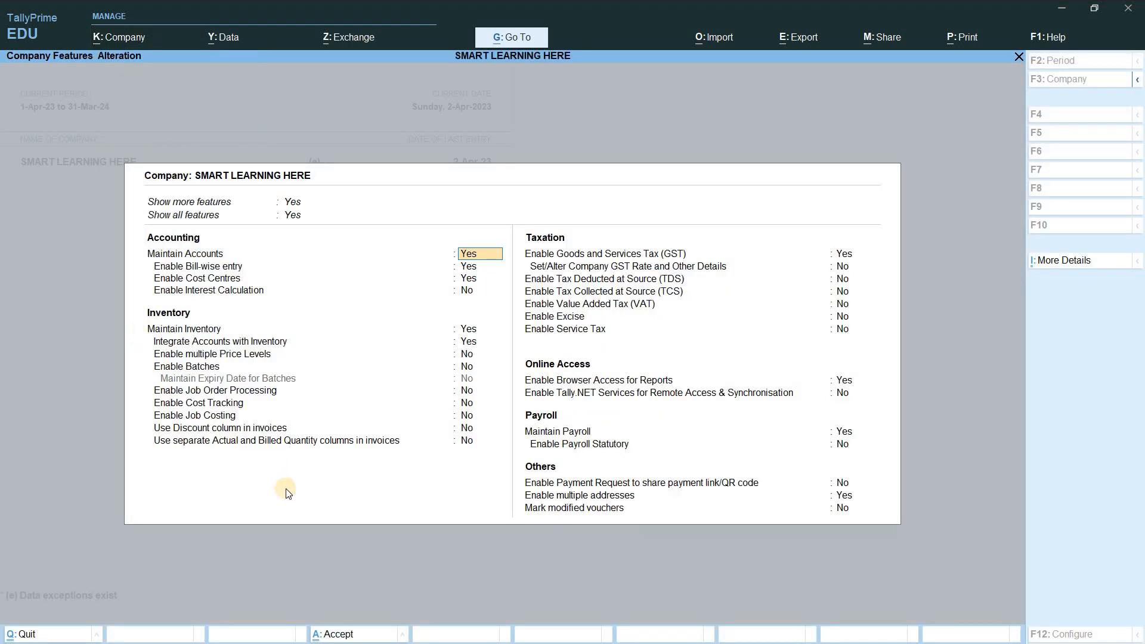
left_click(1059, 266)
key("Down")
key("Down")
key("Down")
key("Down")
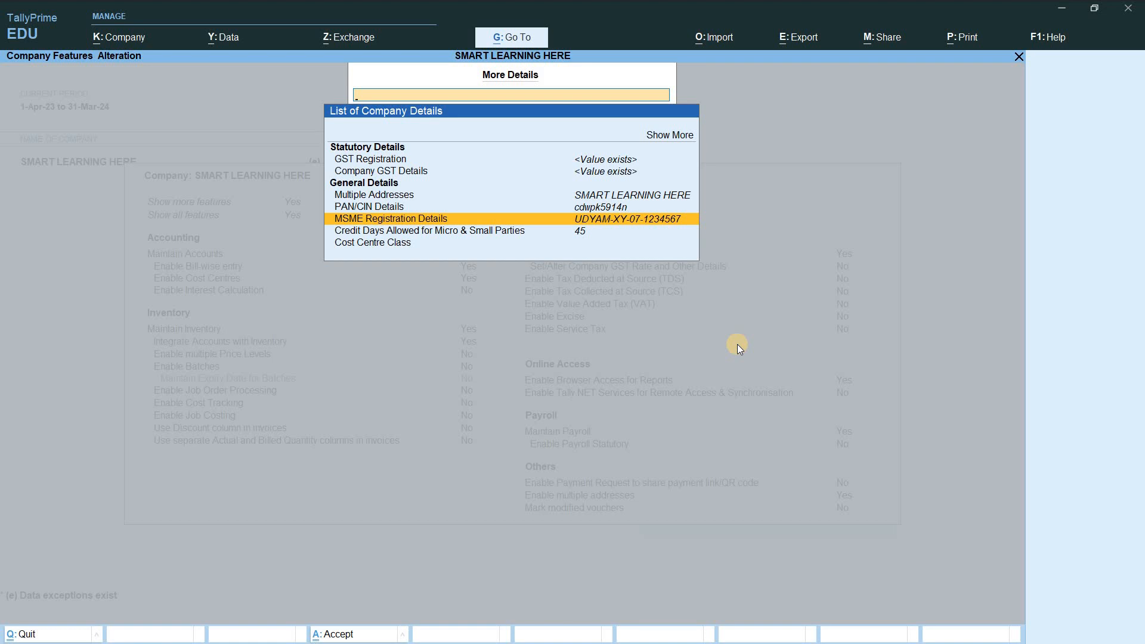
key("Return")
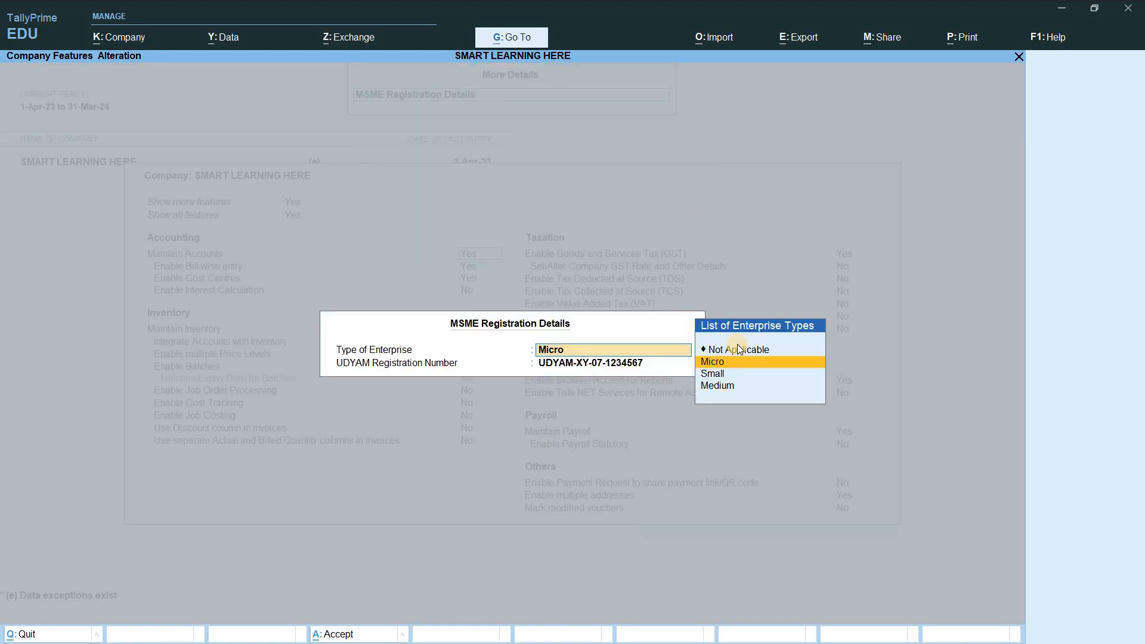
Step: Keep Type of Enterprise as Micro, close the MSME details, and reopen More Details
key("Down")
key("Down")
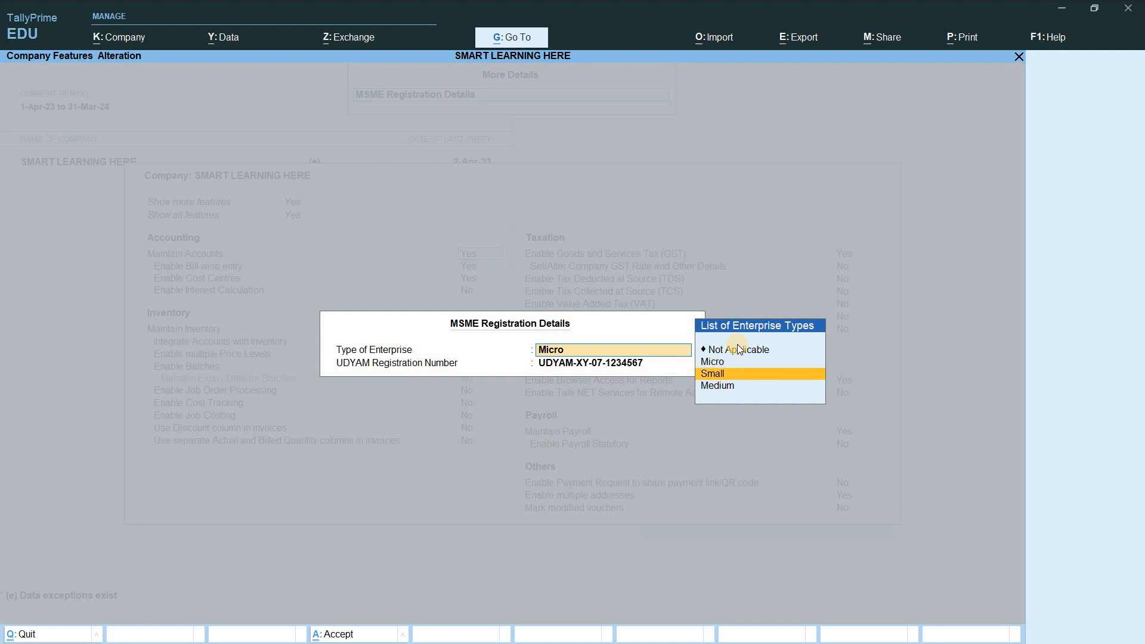
key("Up")
key("Up")
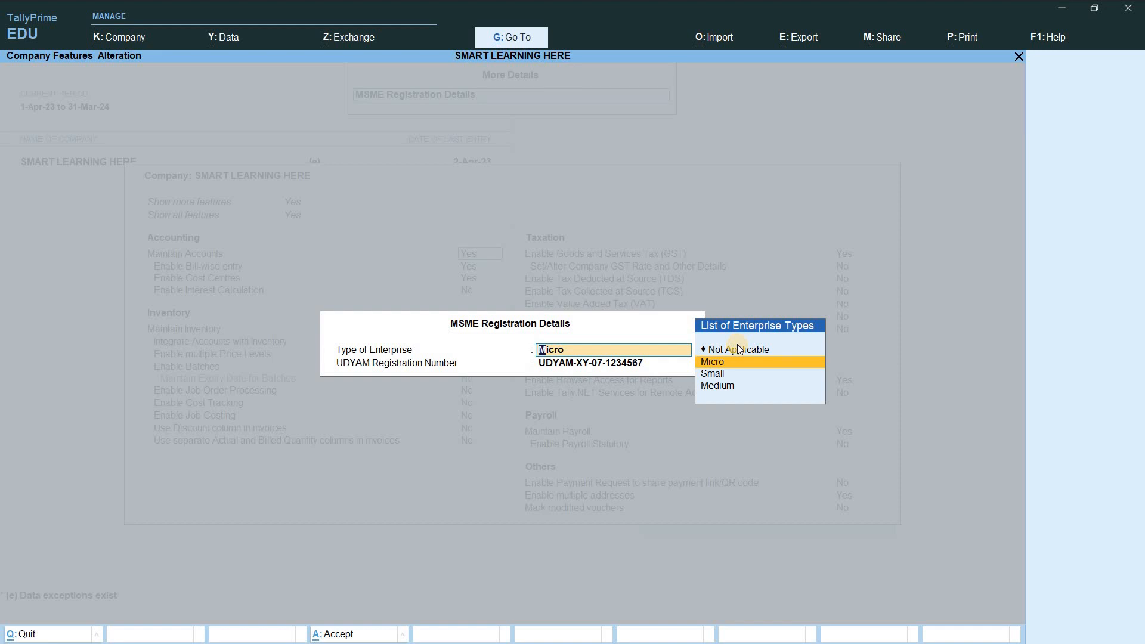
key("Down")
key("Down")
key("Up")
key("Up")
key("Down")
key("Down")
key("Up")
key("Up")
key("Return")
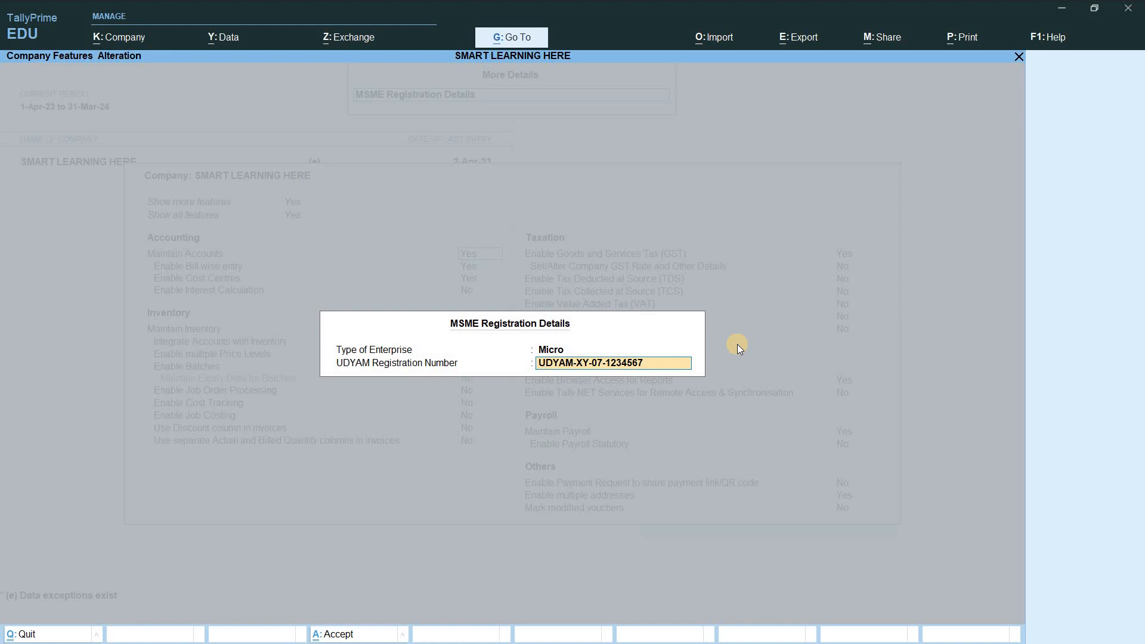
key("Return")
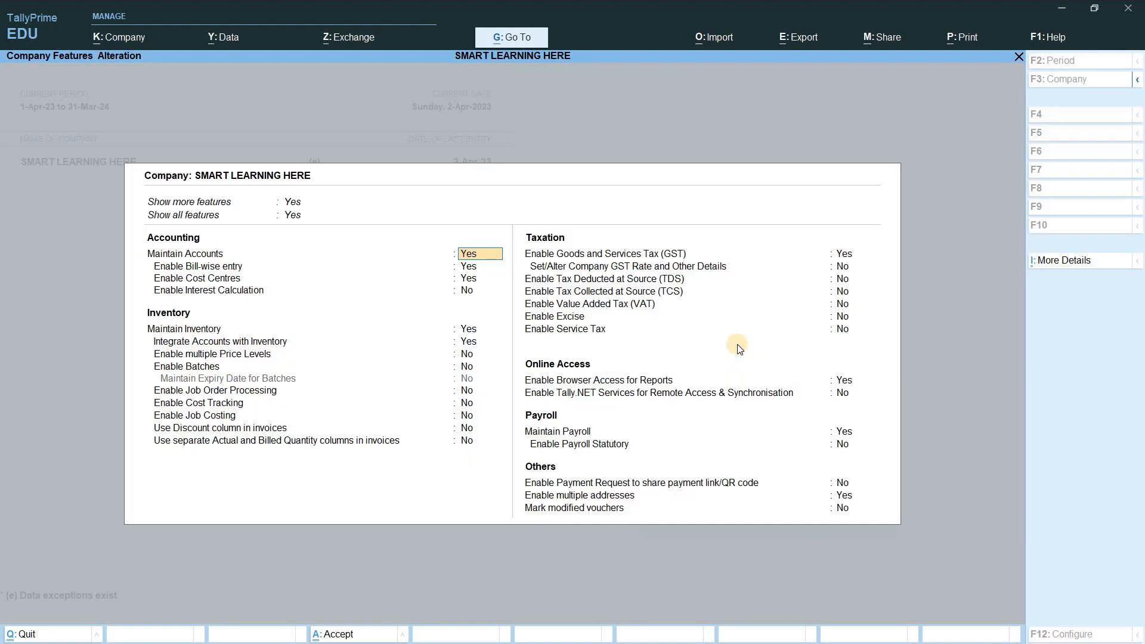
key("ctrl")
left_click(1056, 263)
Step: Review Credit Days Allowed for Micro & Small Parties, showing 45 and 15 days
key("Down")
key("Down")
key("Down")
key("Down")
key("Down")
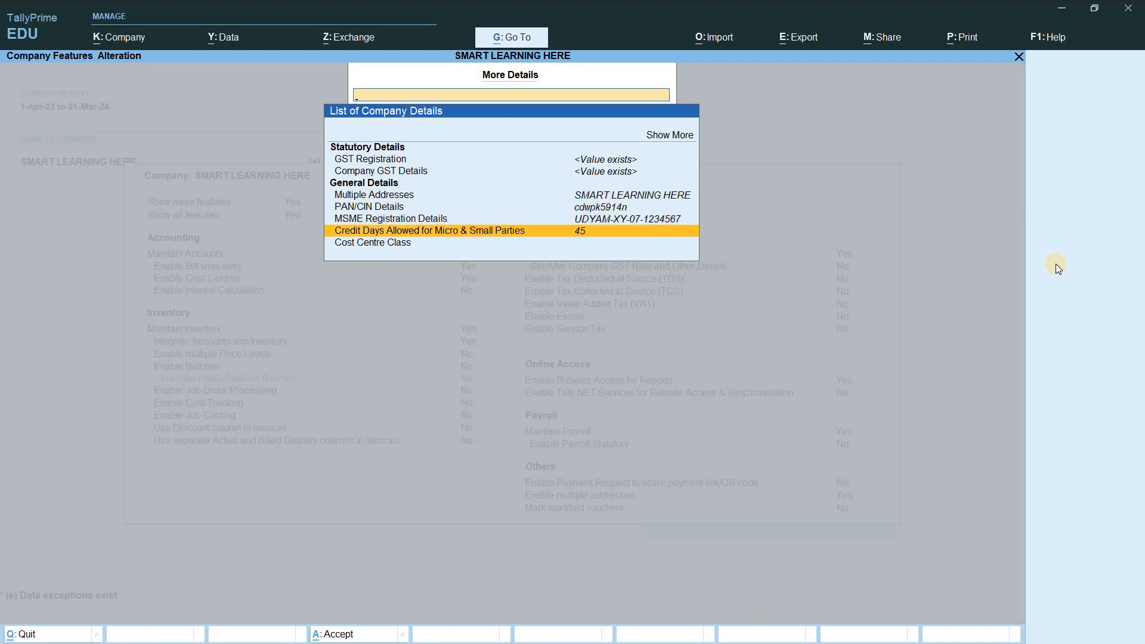
key("Return")
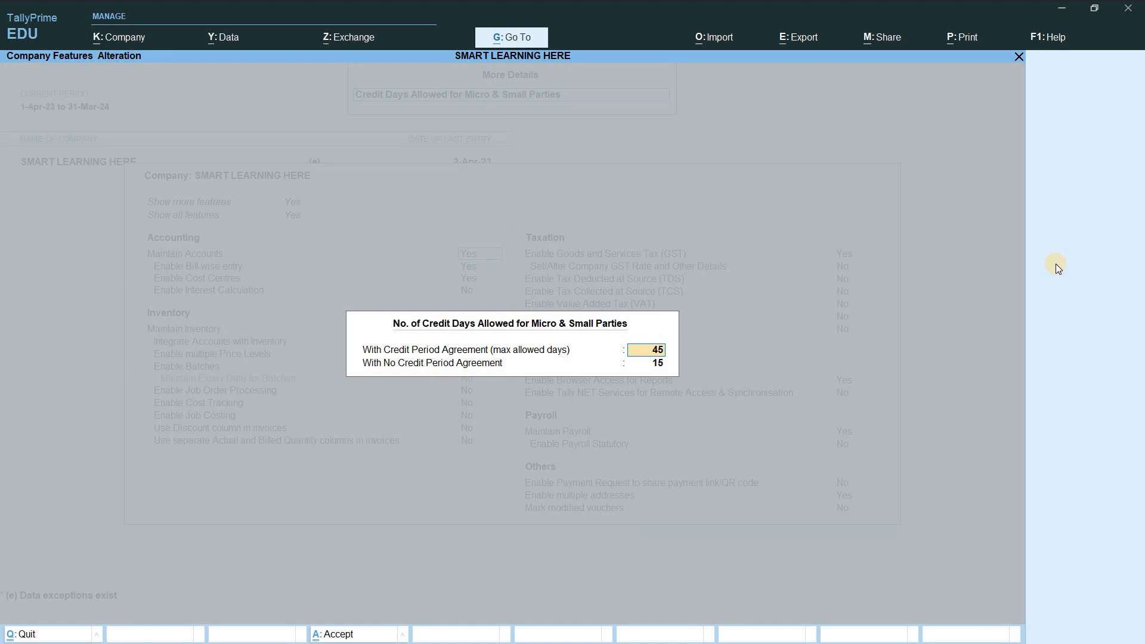
key("Return")
key("Return")
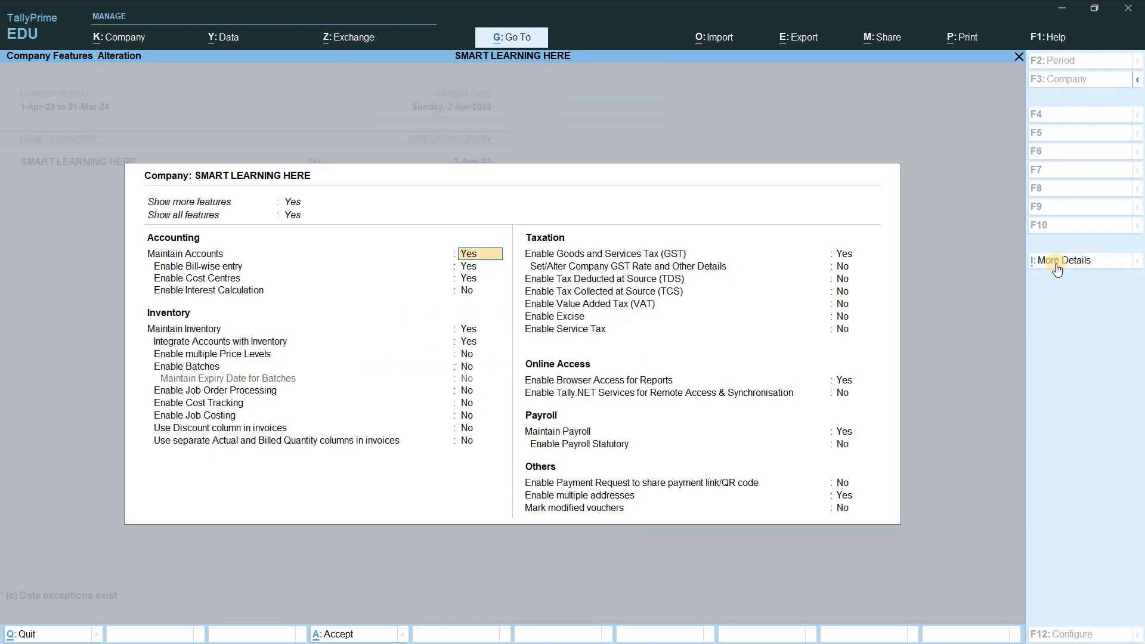
Step: Close company features and open the Tata Power Ltd. ledger for alteration
key("ctrl+a")
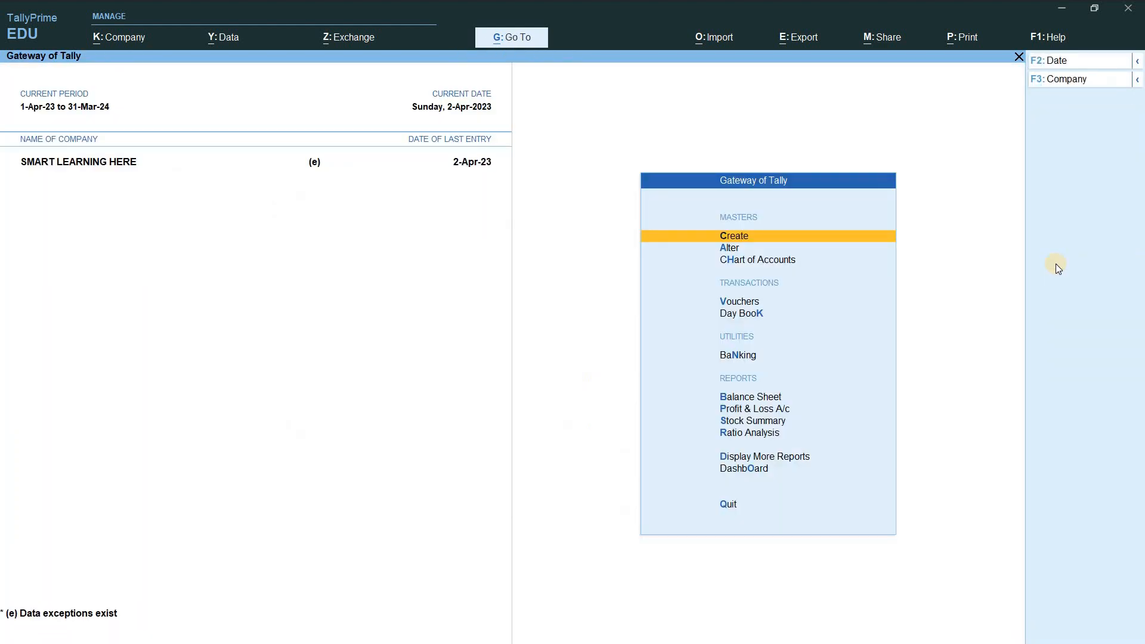
key("Down")
key("Down")
key("Up")
key("Up")
key("Down")
key("Up")
key("Down")
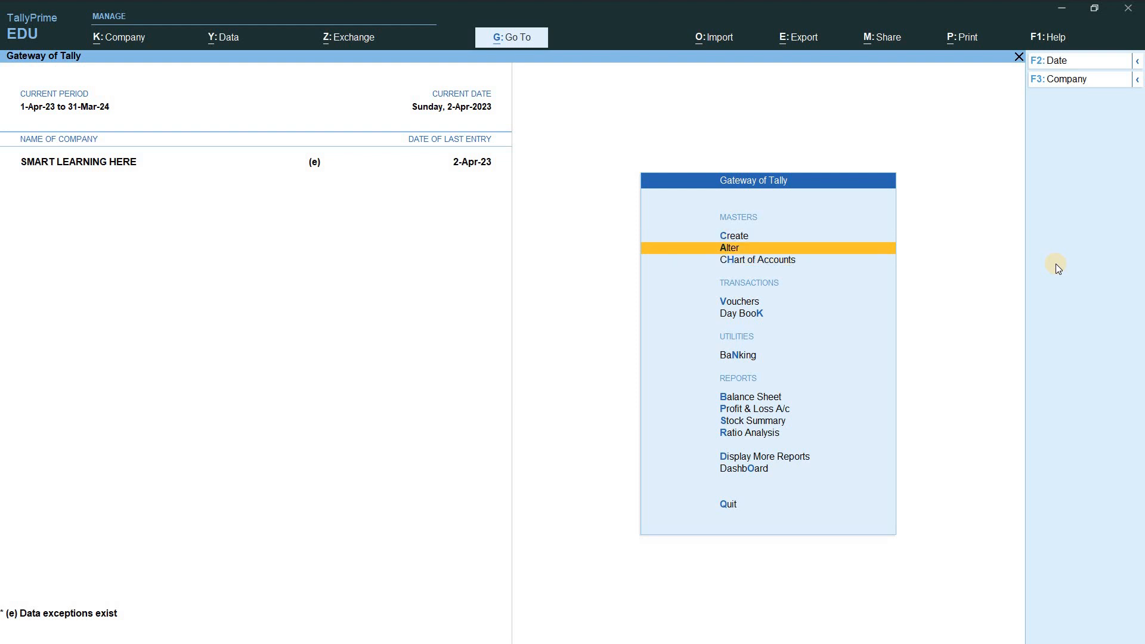
key("Return")
key("Down")
key("Down")
key("Up")
key("Return")
key("Down")
key("Up")
key("Down")
type("A")
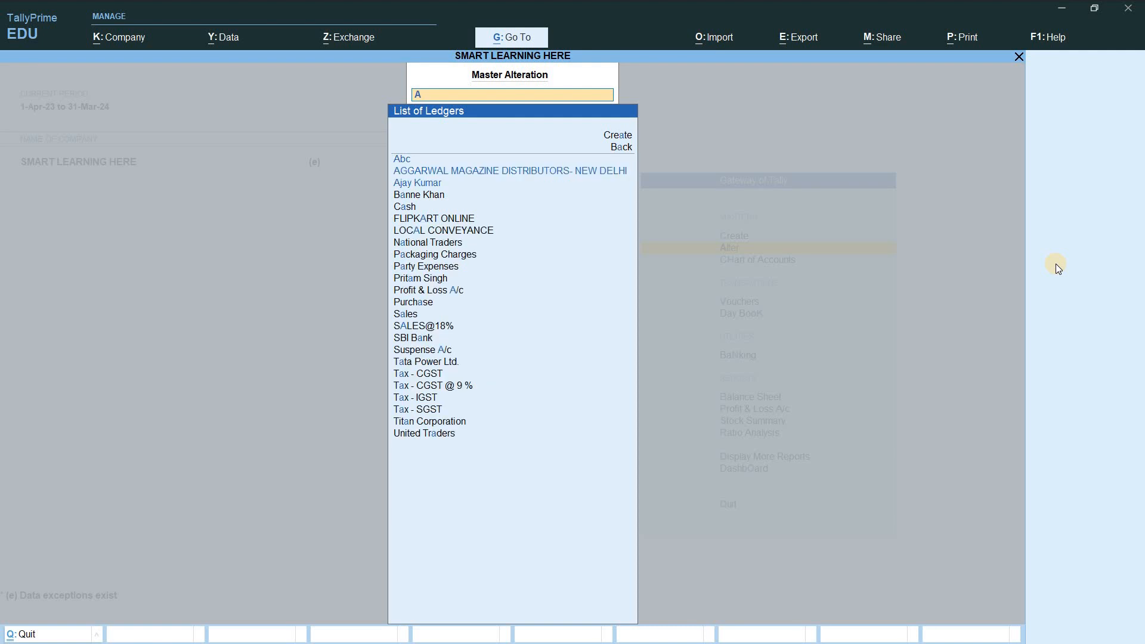
key("BackSpace")
type("Tata")
key("Return")
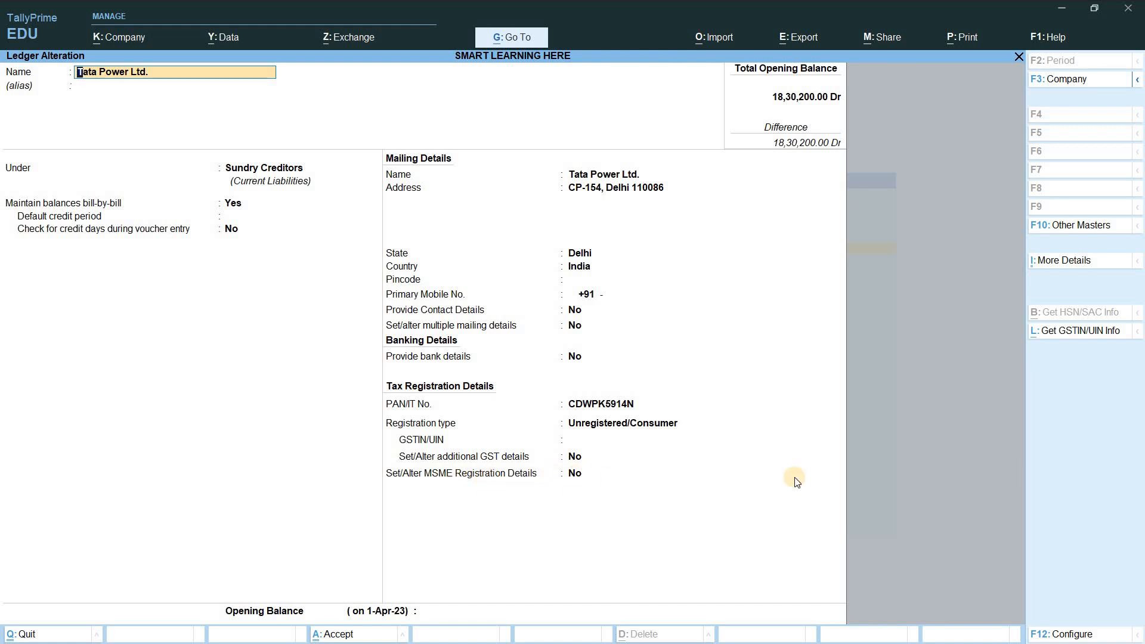
Step: Enable Provide MSME Registration Details in the ledger's F12 configuration
left_click(1063, 637)
left_click(305, 157)
left_click(306, 173)
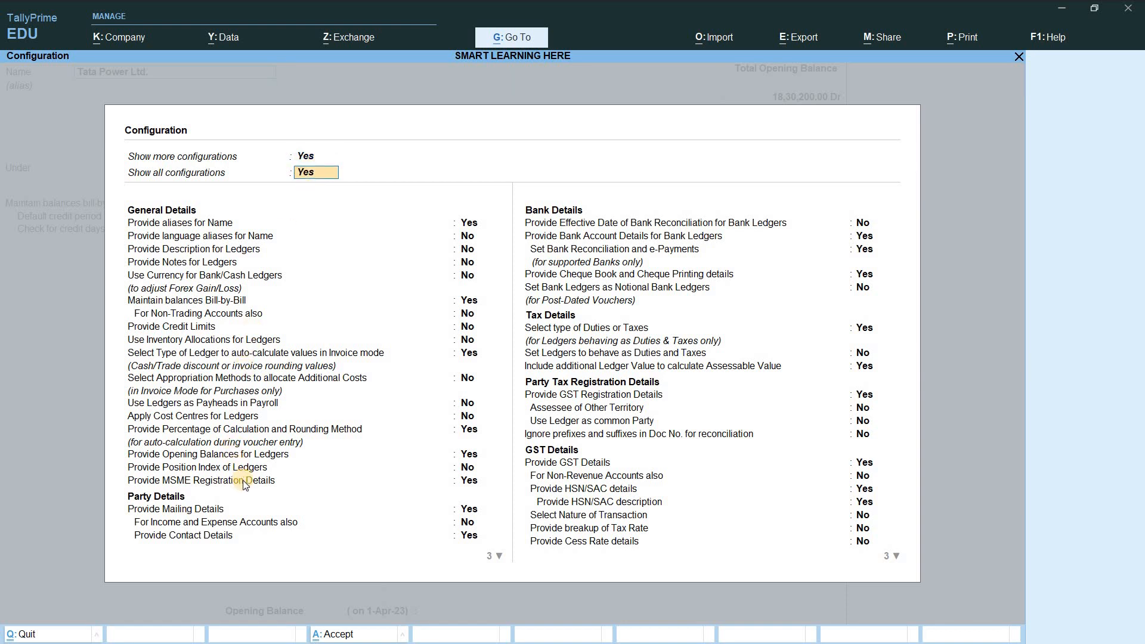
left_click(471, 485)
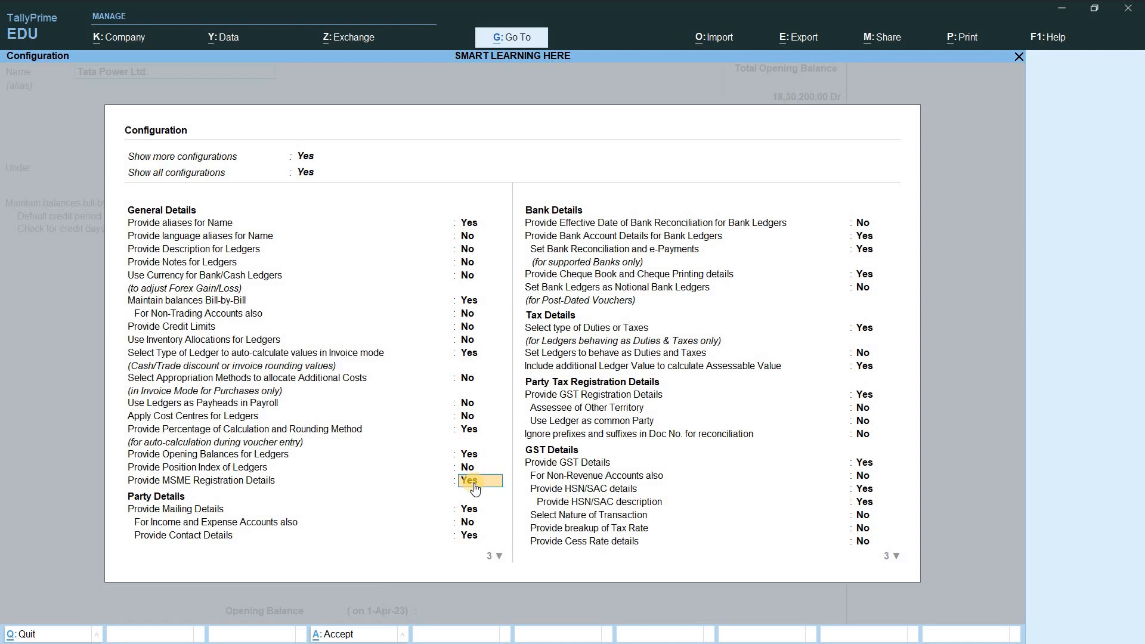
key("ctrl+a")
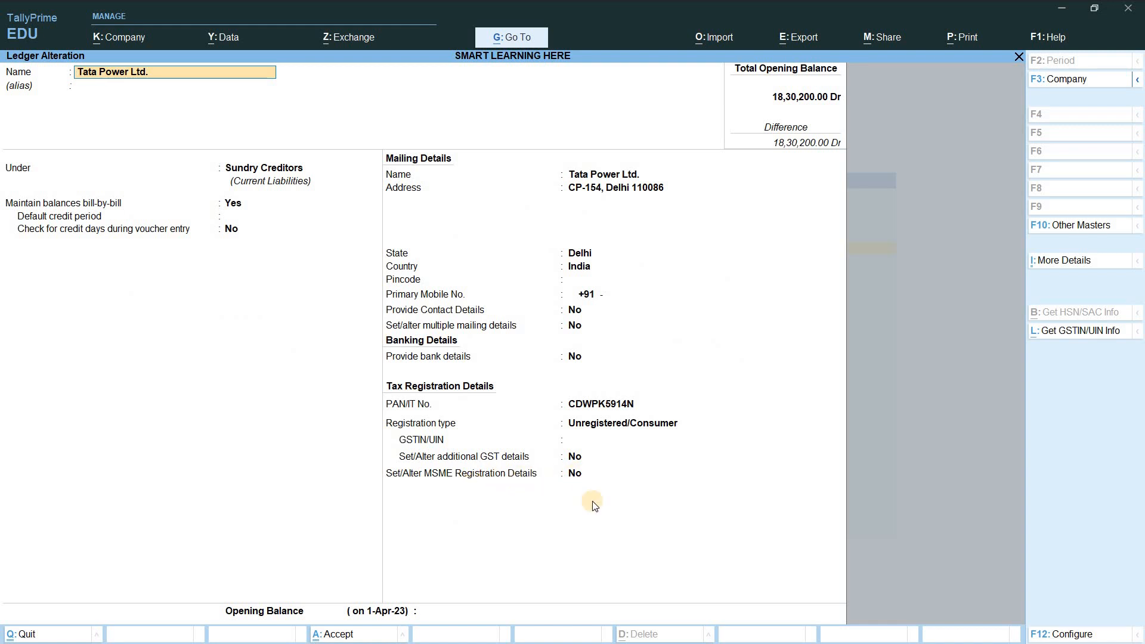
Step: Turn on MSME registration details for Tata Power Ltd. with enterprise type Small
left_click(574, 474)
key("y")
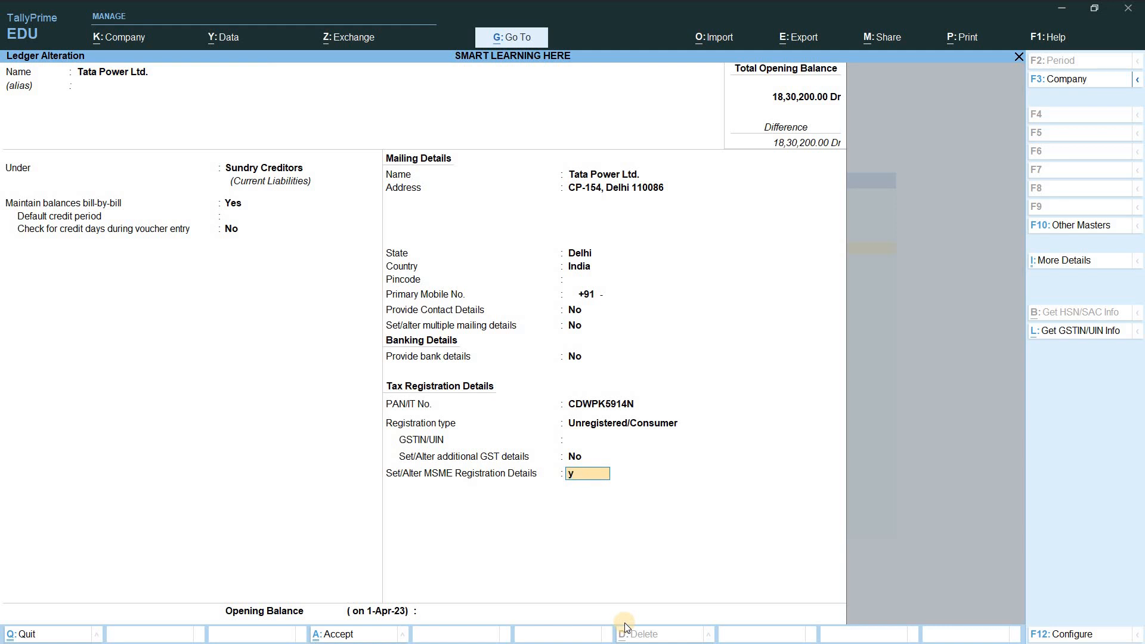
key("Return")
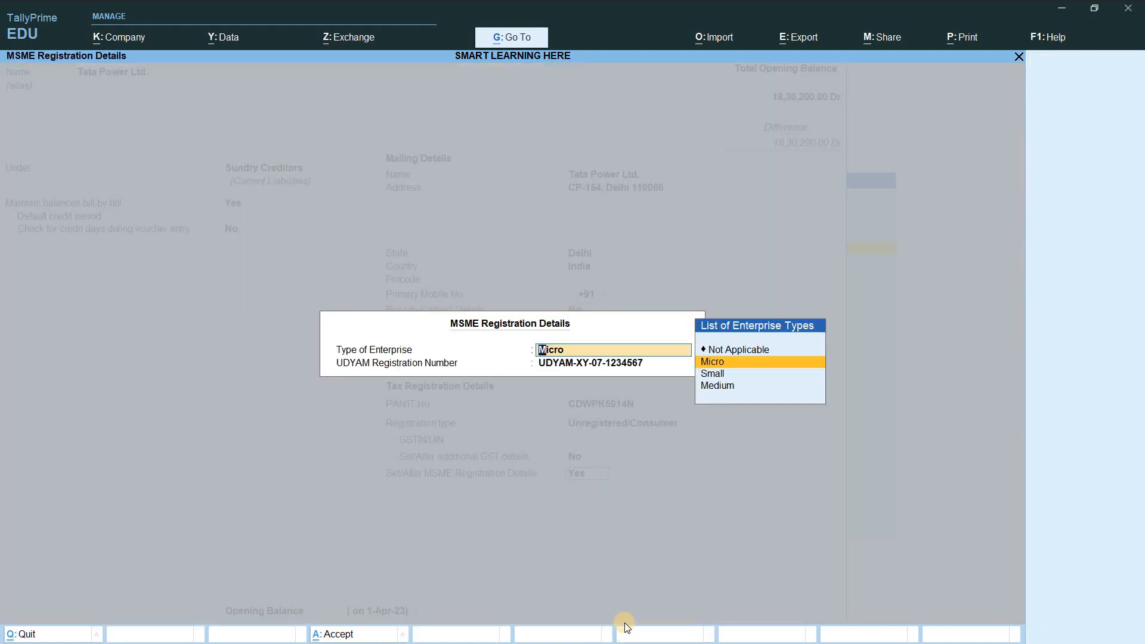
key("Down")
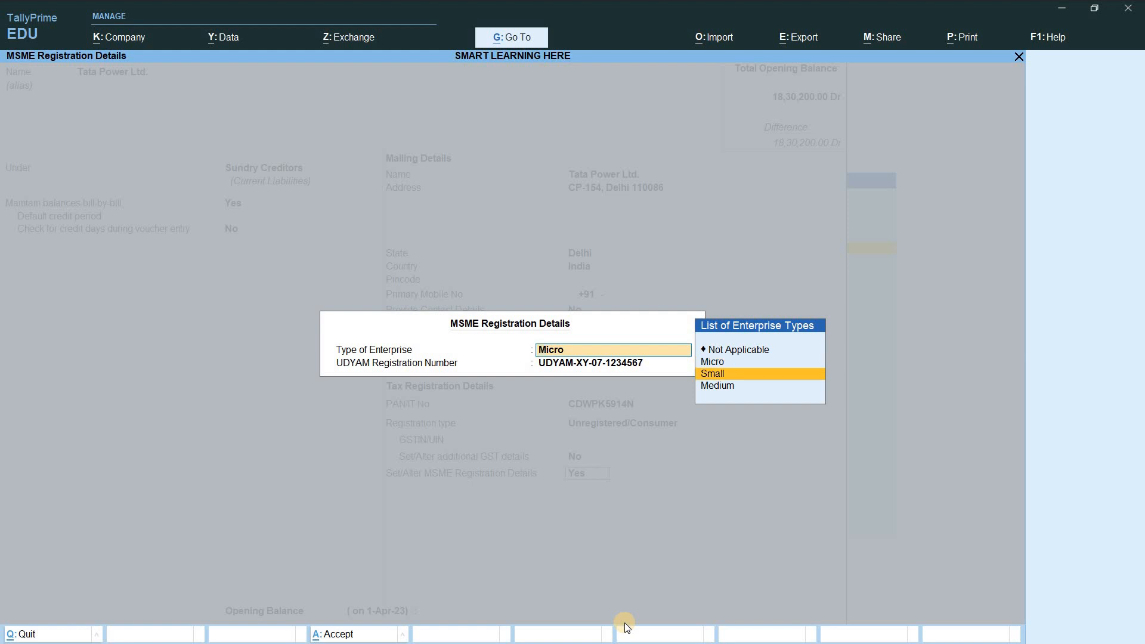
key("Return")
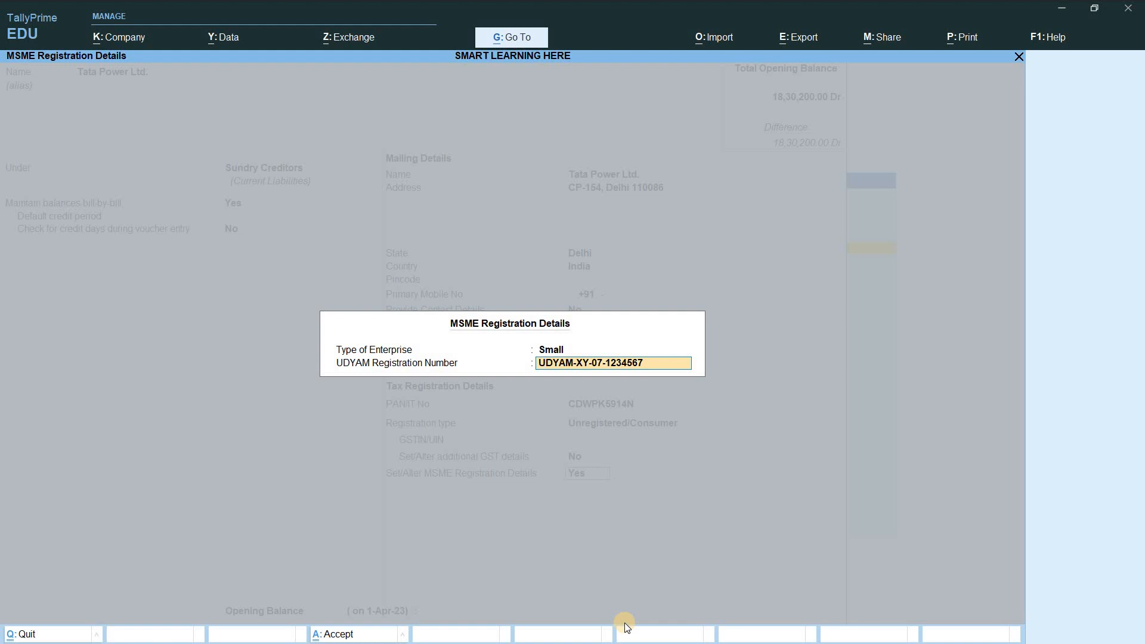
key("BackSpace")
key("Return")
Step: Enter the party's UDYAM registration number and save the ledger
key("Return")
key("n")
key("BackSpace")
key("Return")
key("Return")
type("UDYAM-PX-08-1234568")
key("Return")
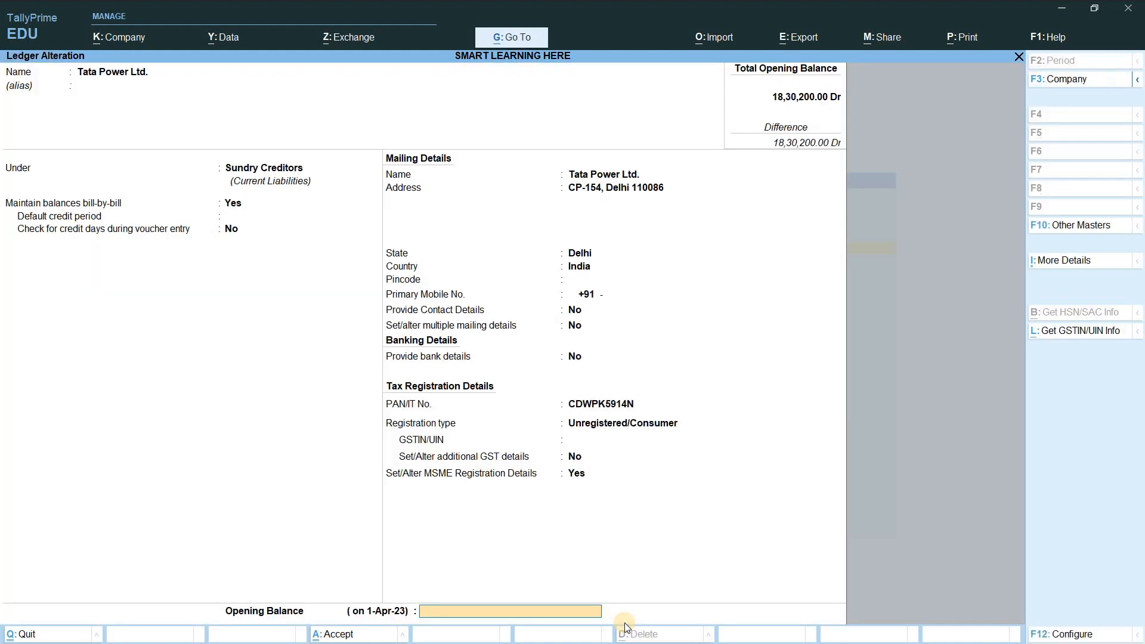
key("ctrl+a")
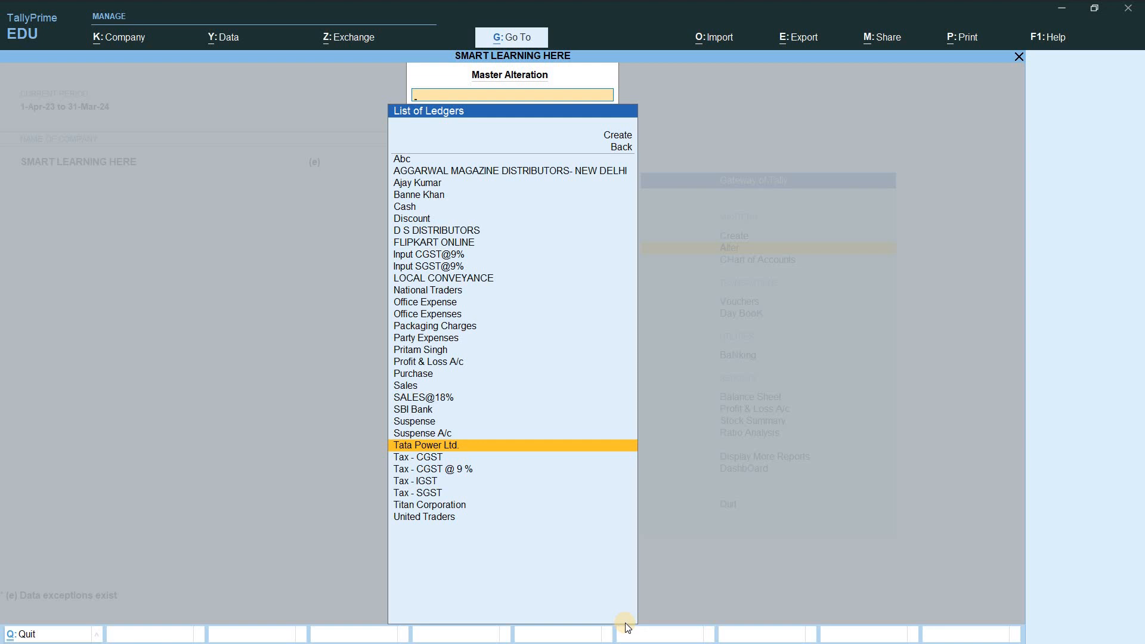
Step: Start a purchase voucher with Tata Power Ltd. as party and accept the receipt details
key("Escape")
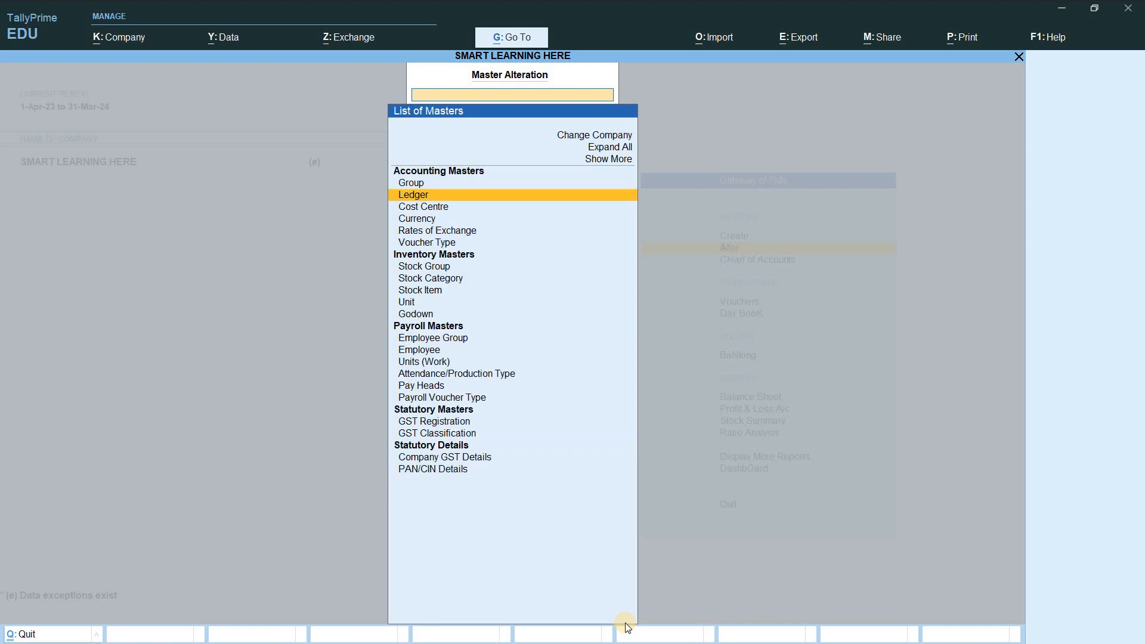
key("Escape")
key("Down")
key("Down")
key("Down")
key("Up")
key("Return")
key("Return")
key("Return")
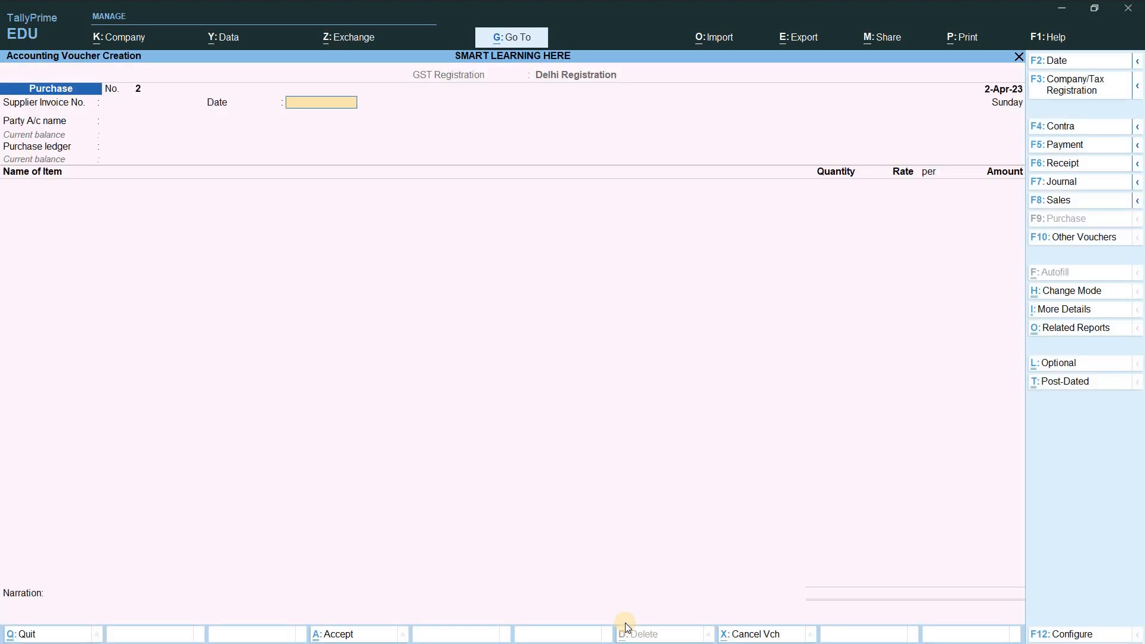
key("Down")
key("Down")
key("Down")
key("Down")
key("Down")
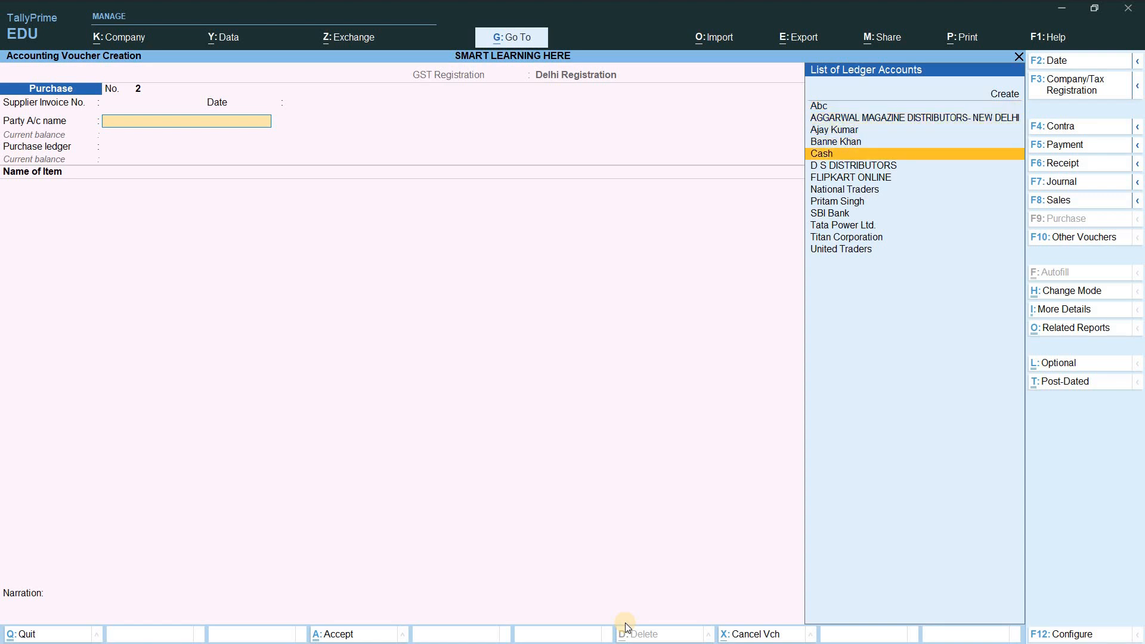
type("Tata")
key("Return")
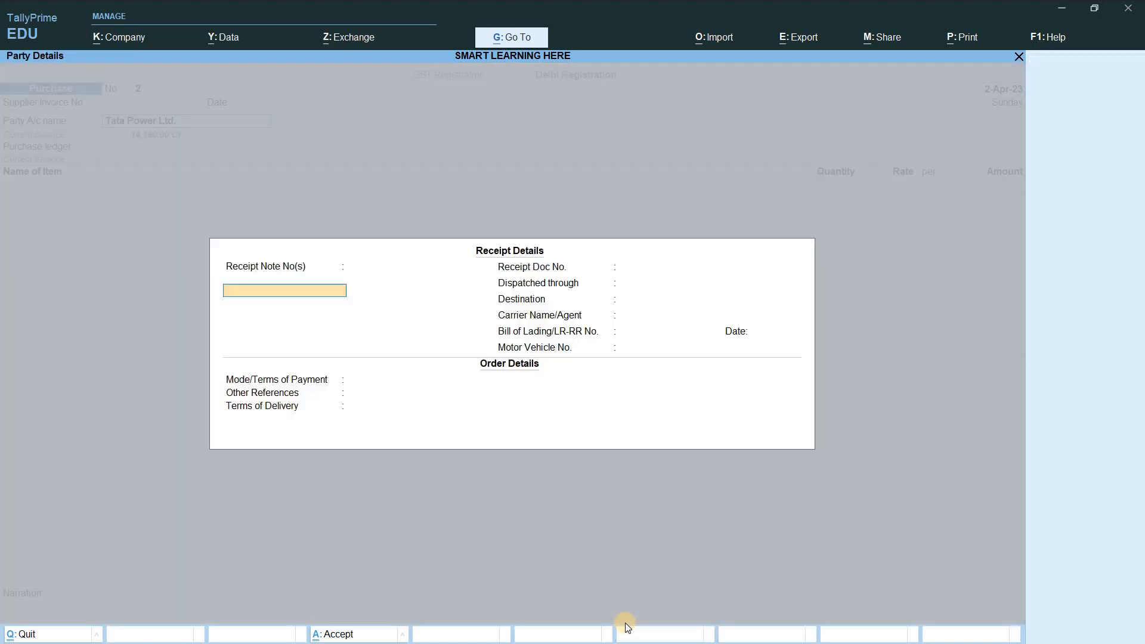
key("ctrl+a")
key("ctrl+a")
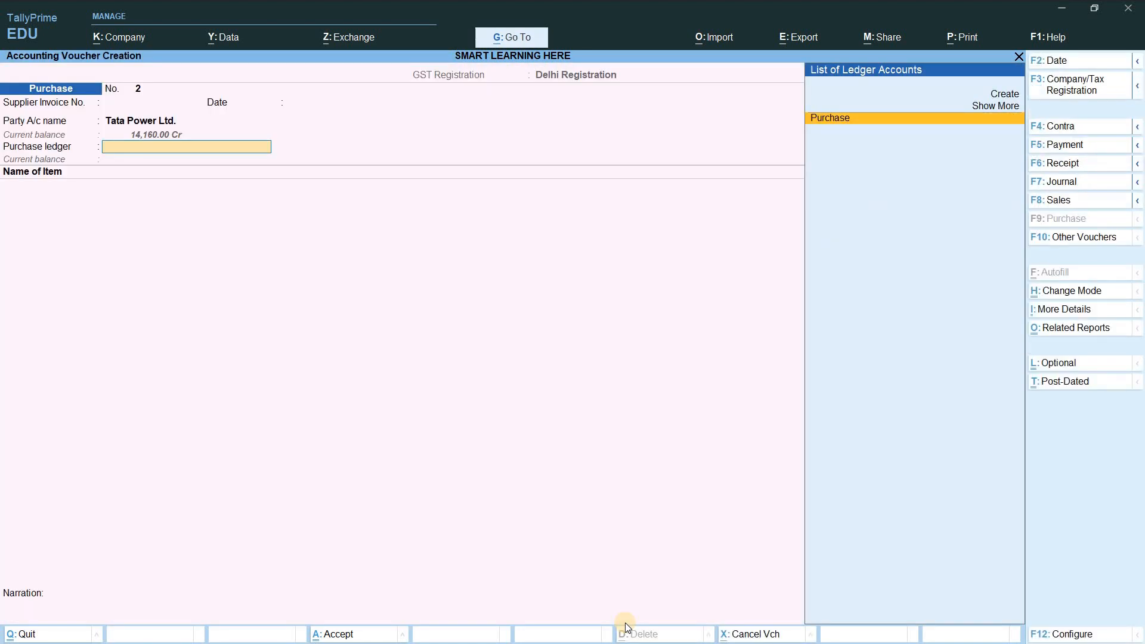
key("BackSpace")
key("Return")
key("Return")
key("Return")
key("Return")
key("Return")
key("Return")
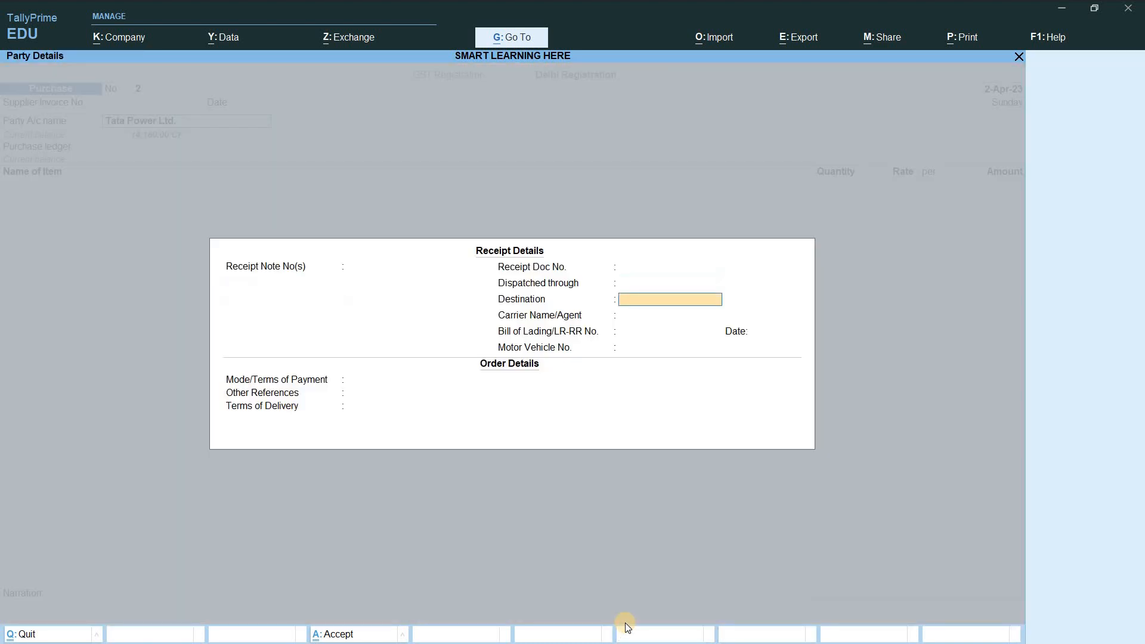
key("ctrl+a")
Step: Set GST type Regular, enter the supplier's GSTIN, place of supply Delhi, ledger Purchase
key("Return")
key("Return")
key("Return")
key("Return")
key("Return")
key("Return")
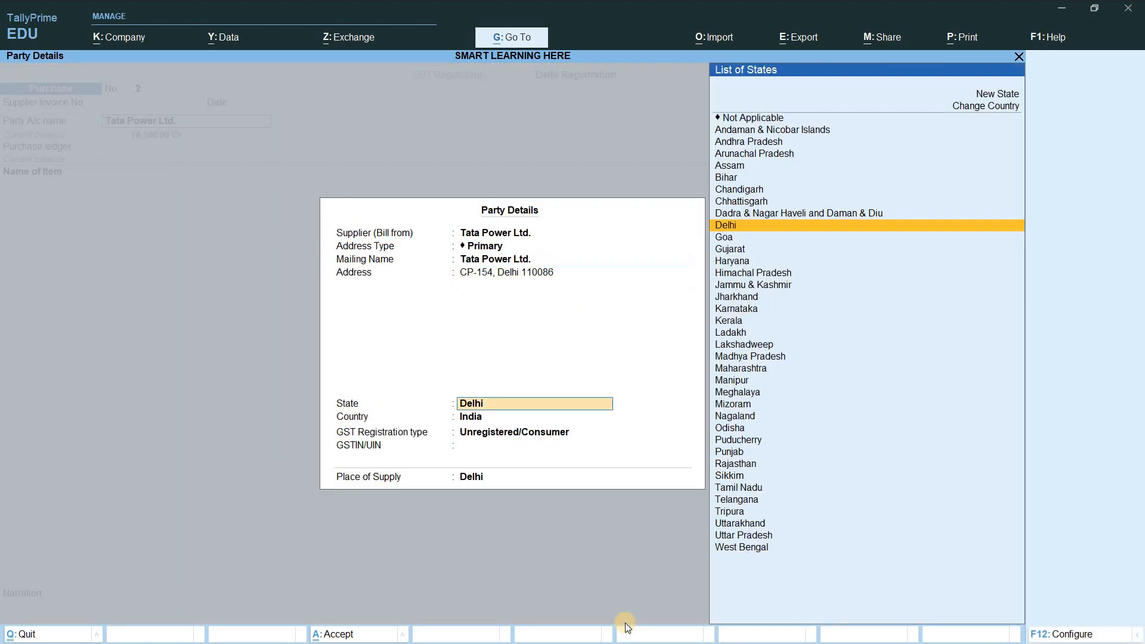
key("Up")
key("Up")
key("Down")
key("Return")
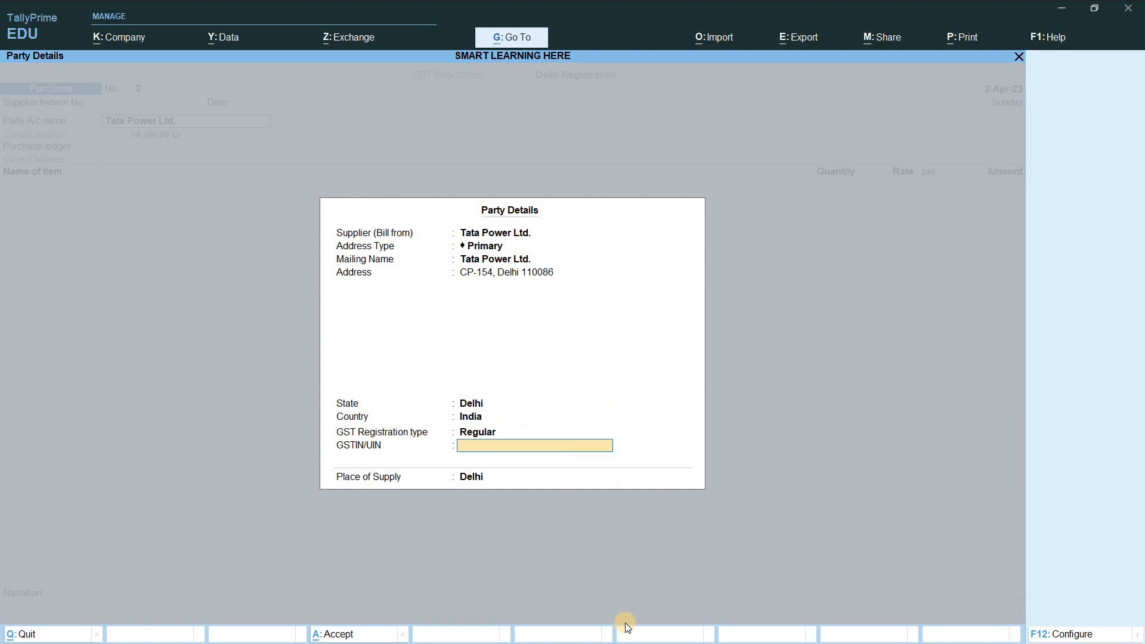
key("Return")
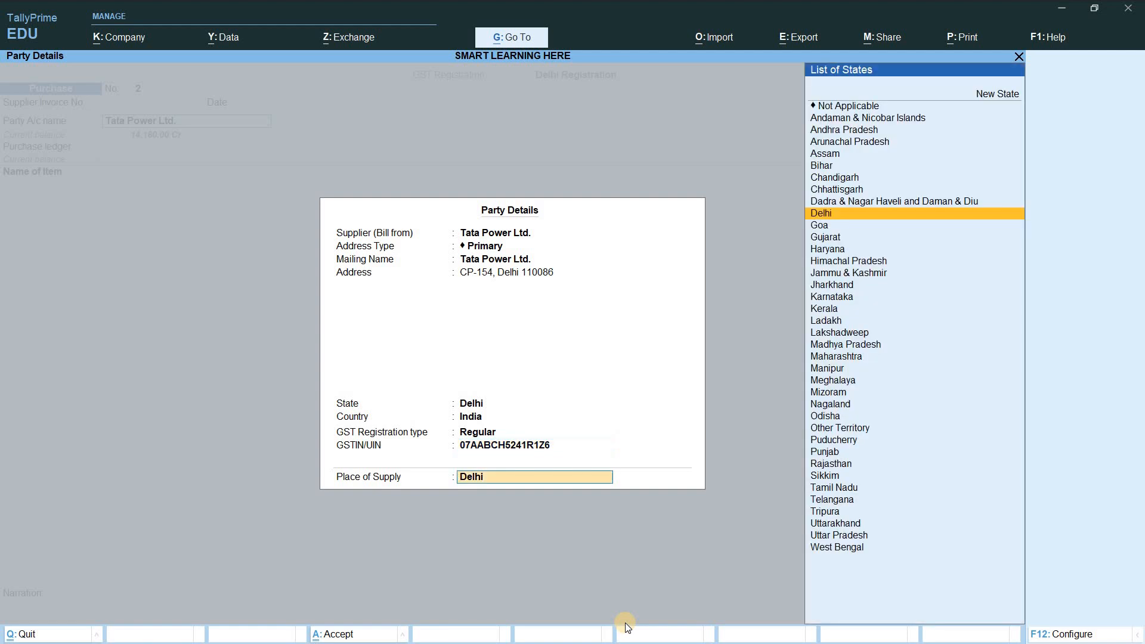
key("Return")
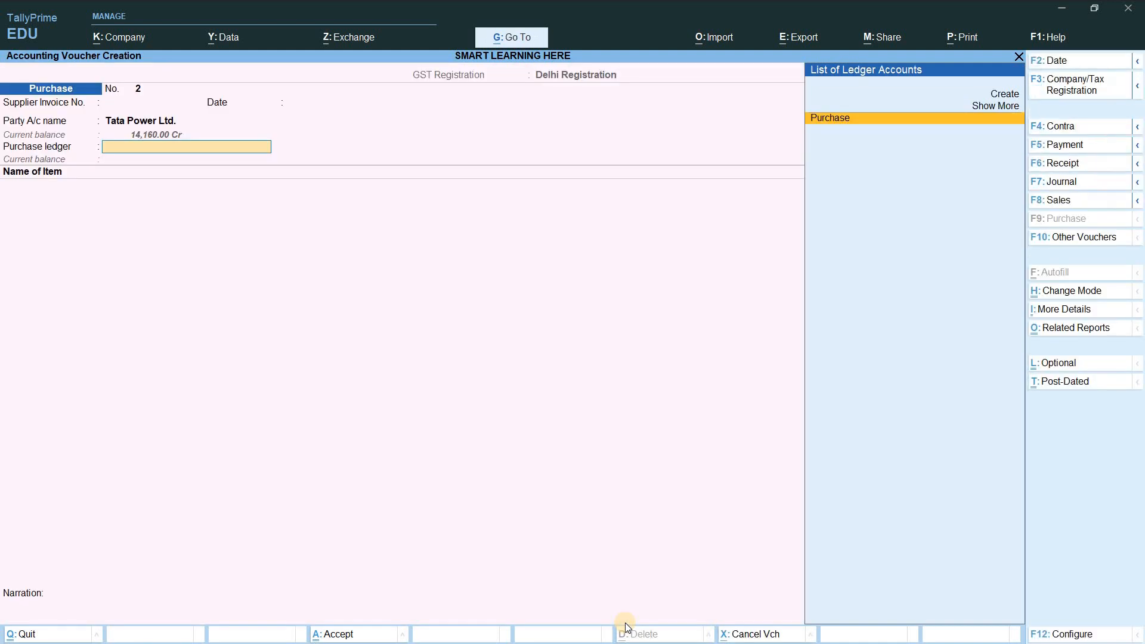
key("Return")
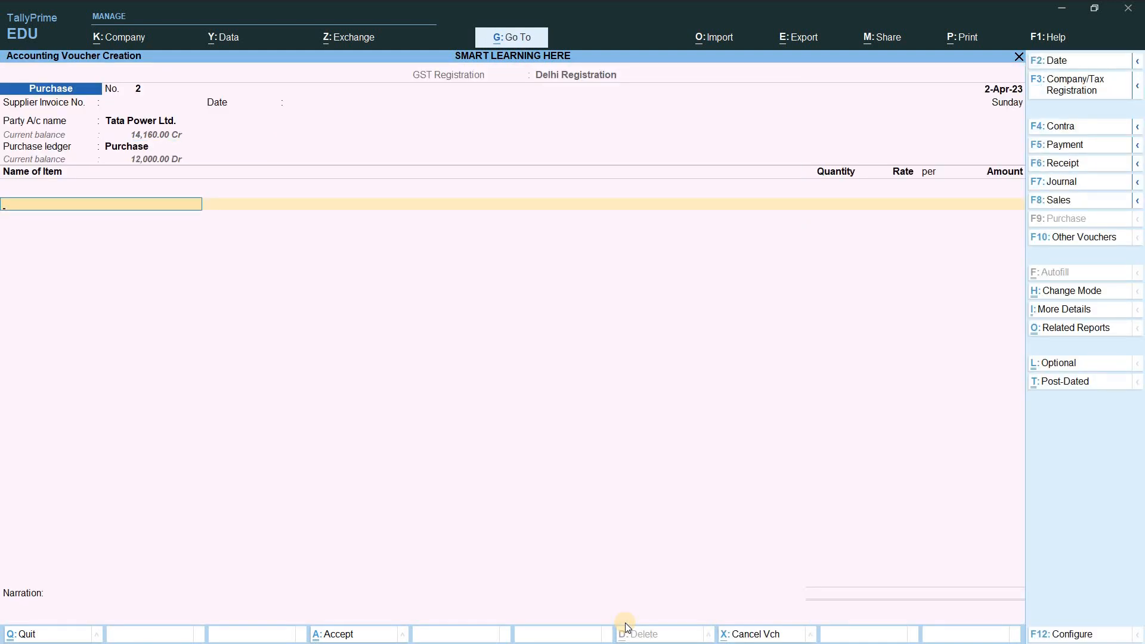
Step: Add 10 Nos of Envelope at a rate of 1,500
key("Down")
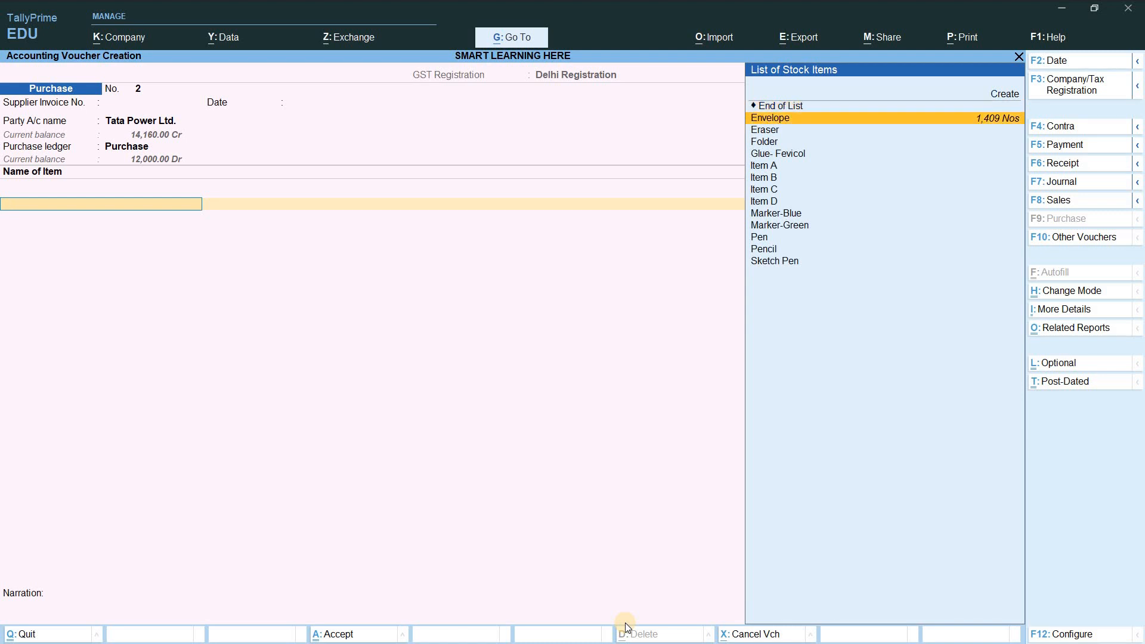
key("Return")
type("10")
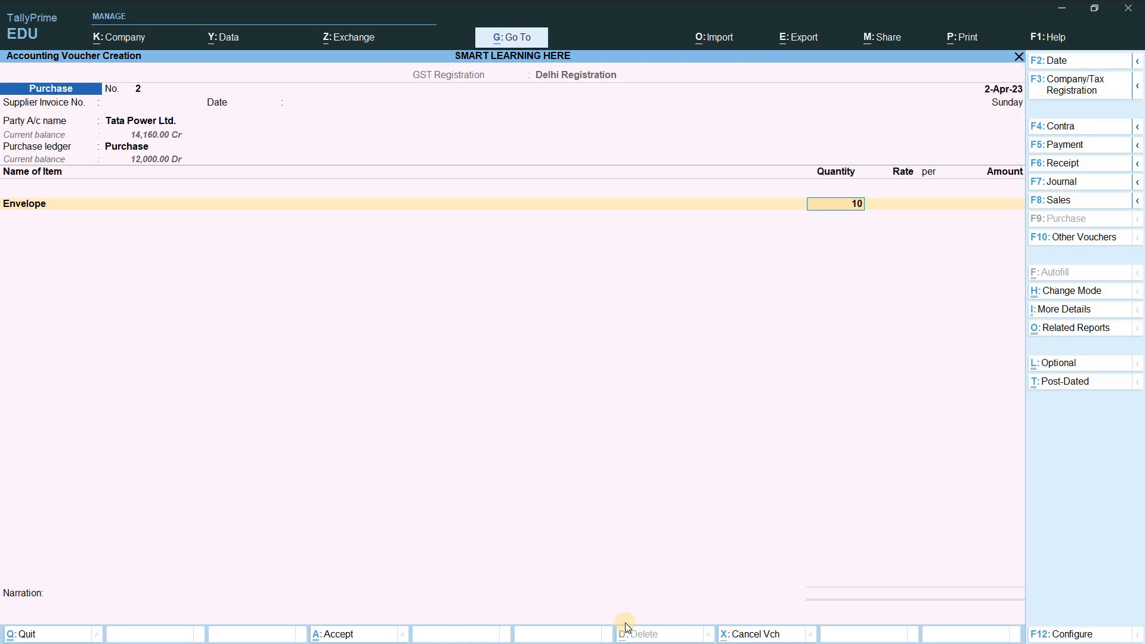
key("Return")
key("Return")
key("Return")
key("BackSpace")
key("BackSpace")
type("1,500")
key("Return")
key("Return")
key("Return")
key("Return")
key("Return")
Step: Add Input CGST@9% and Input SGST@9% rows and save the 17,700 voucher
type("Cg")
key("Up")
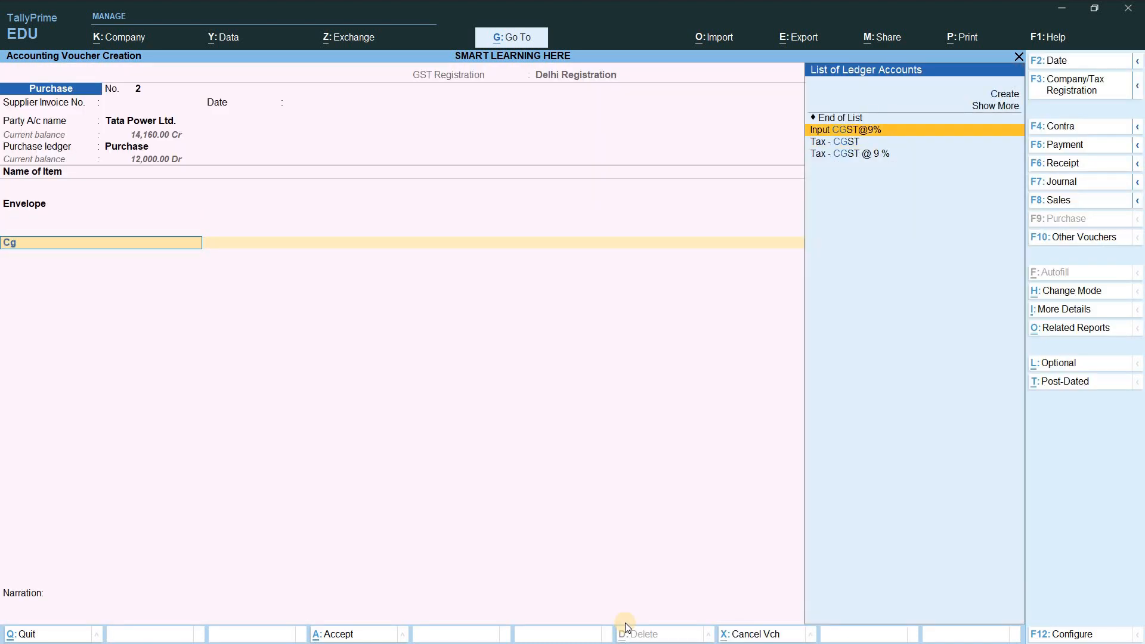
key("Return")
key("Return")
type("Sg")
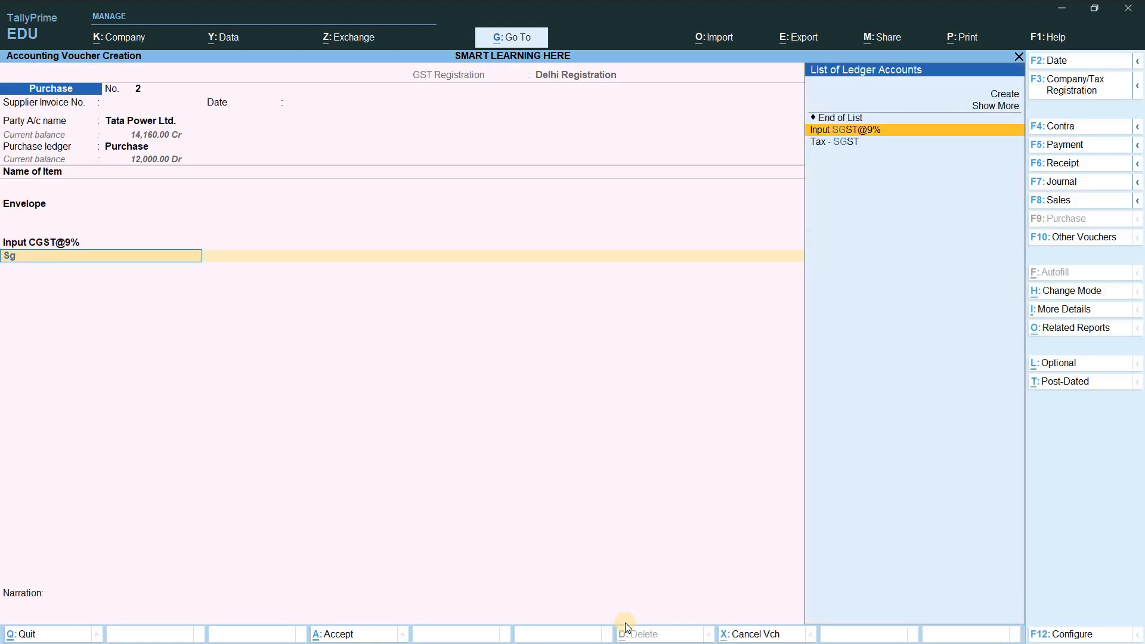
key("Return")
key("Return")
key("ctrl")
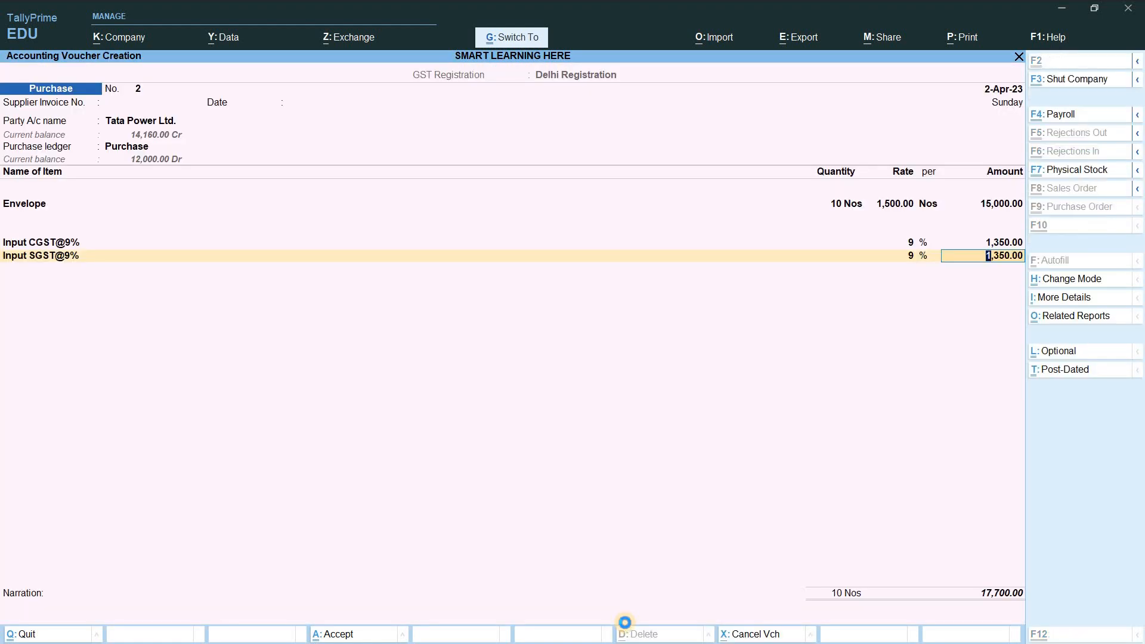
key("ctrl+a")
key("Escape")
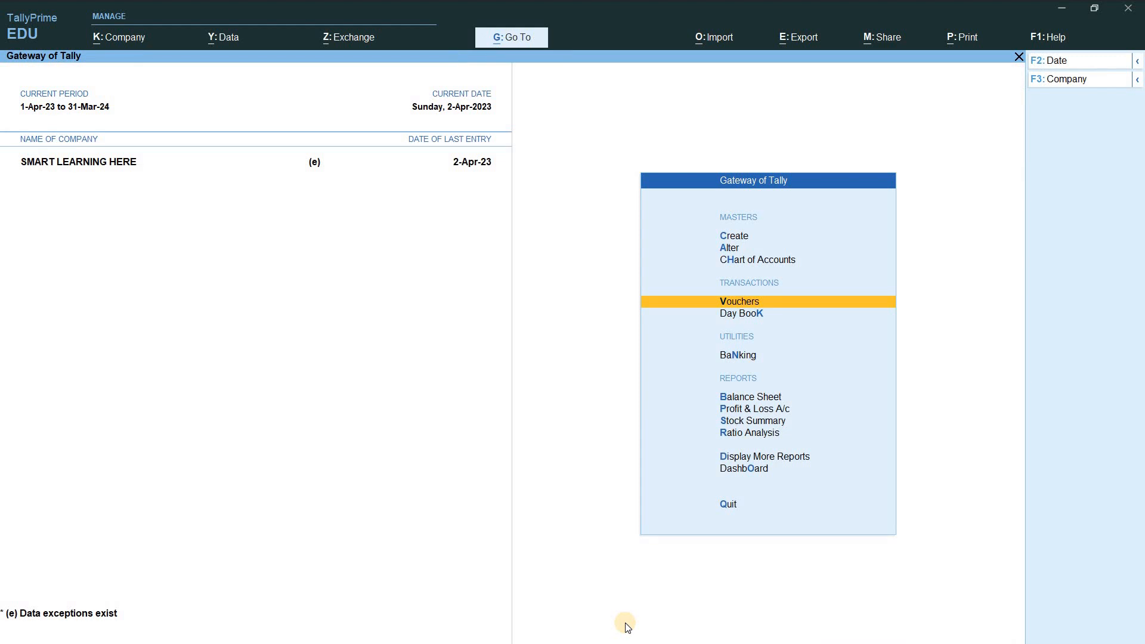
Step: Open the Bills Payable report via Statements of Accounts > Outstandings > Payables
key("d")
key("s")
key("Down")
key("Up")
key("Return")
key("Down")
key("Down")
key("Up")
key("Up")
key("Down")
key("Up")
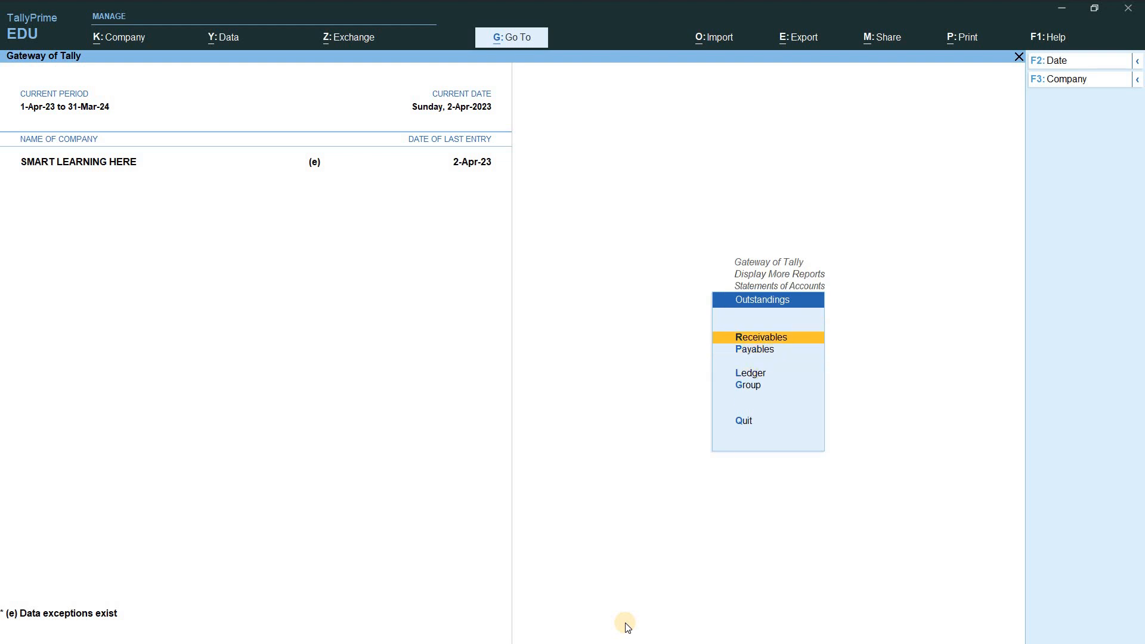
key("Down")
key("Return")
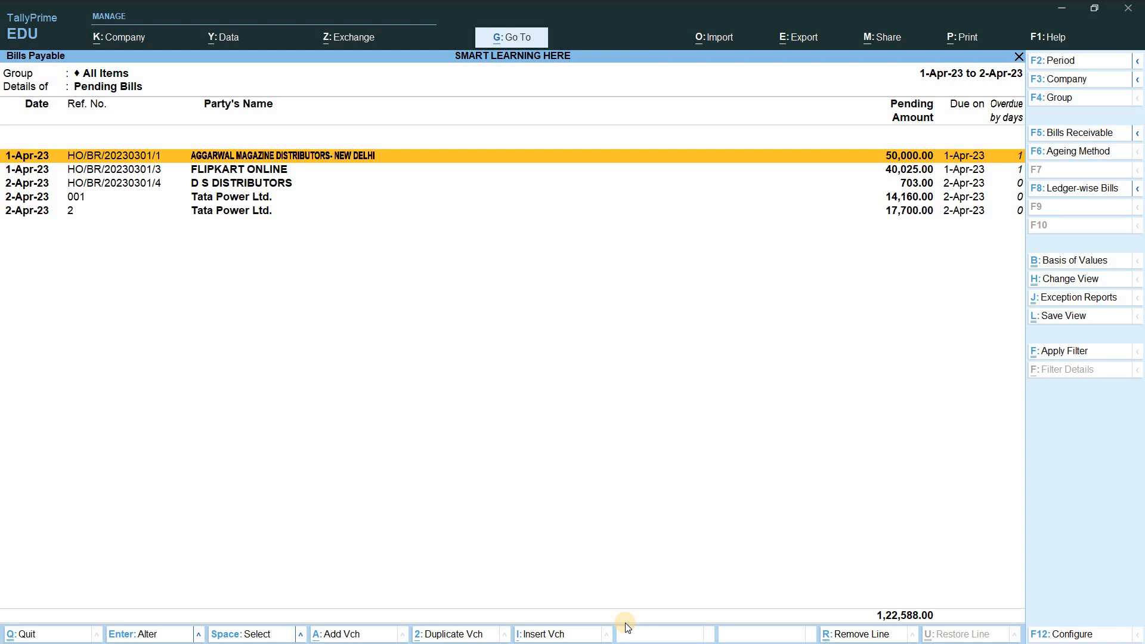
Step: Expand Tata Power Ltd. bills 001 and 2 to show their Envelope purchase details
key("Down")
key("Down")
key("Down")
key("Down")
key("Up")
key("Down")
key("Up")
key("shift+Return")
key("Down")
key("Down")
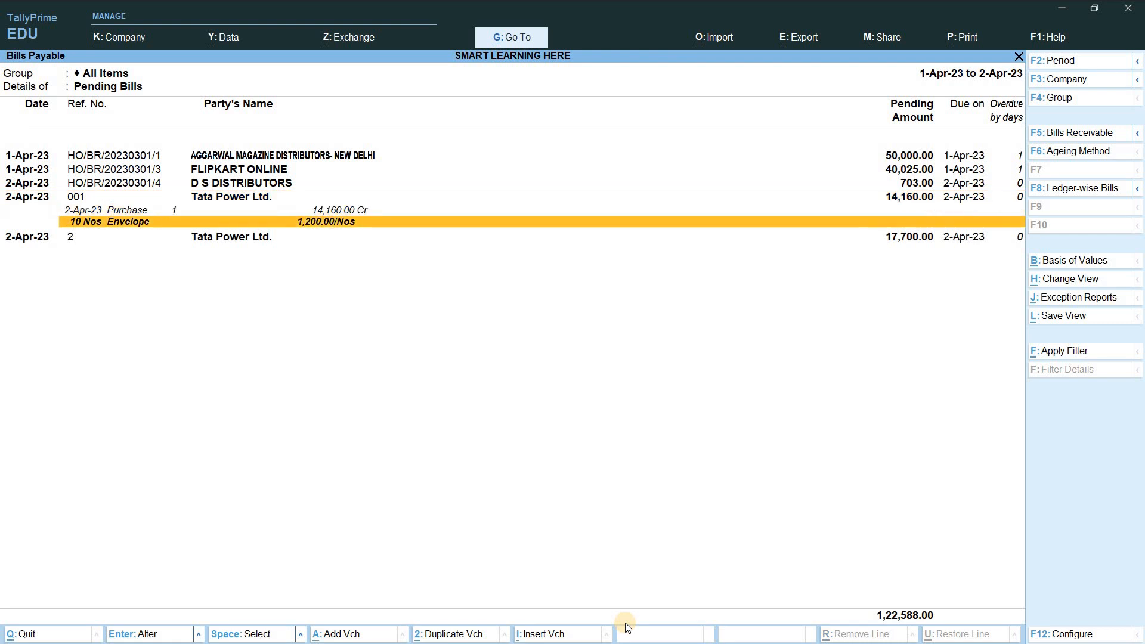
key("Down")
key("shift+Return")
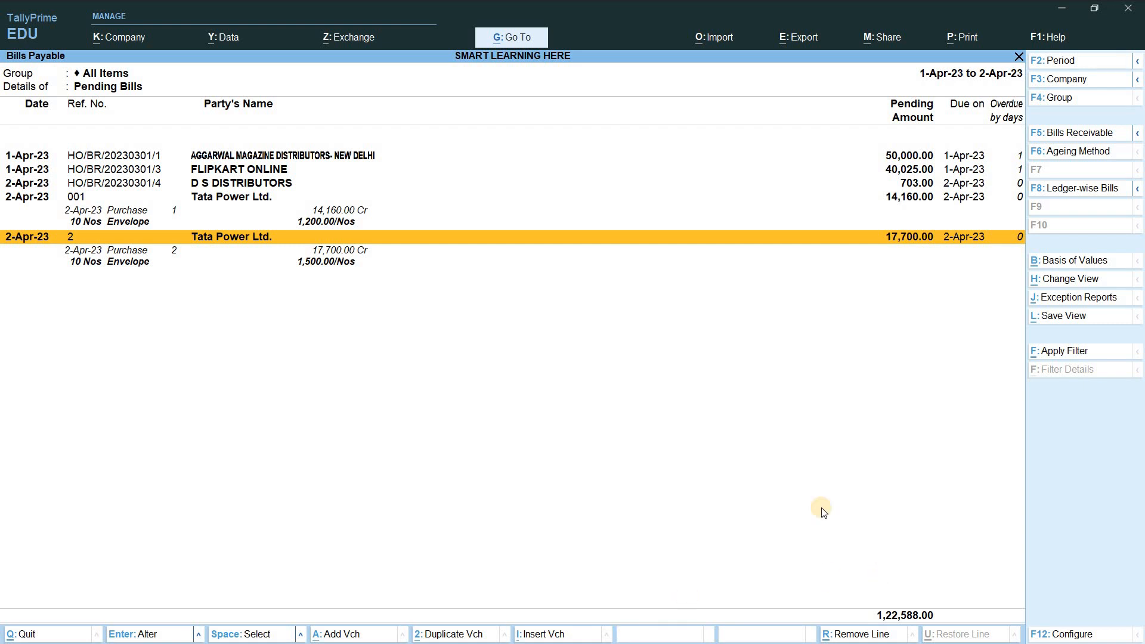
Step: Open the Basis of Values settings and look at the Type of Bills choices
left_click(1070, 263)
key("Down")
key("Down")
key("Down")
key("Up")
key("Up")
key("Return")
key("Up")
key("Up")
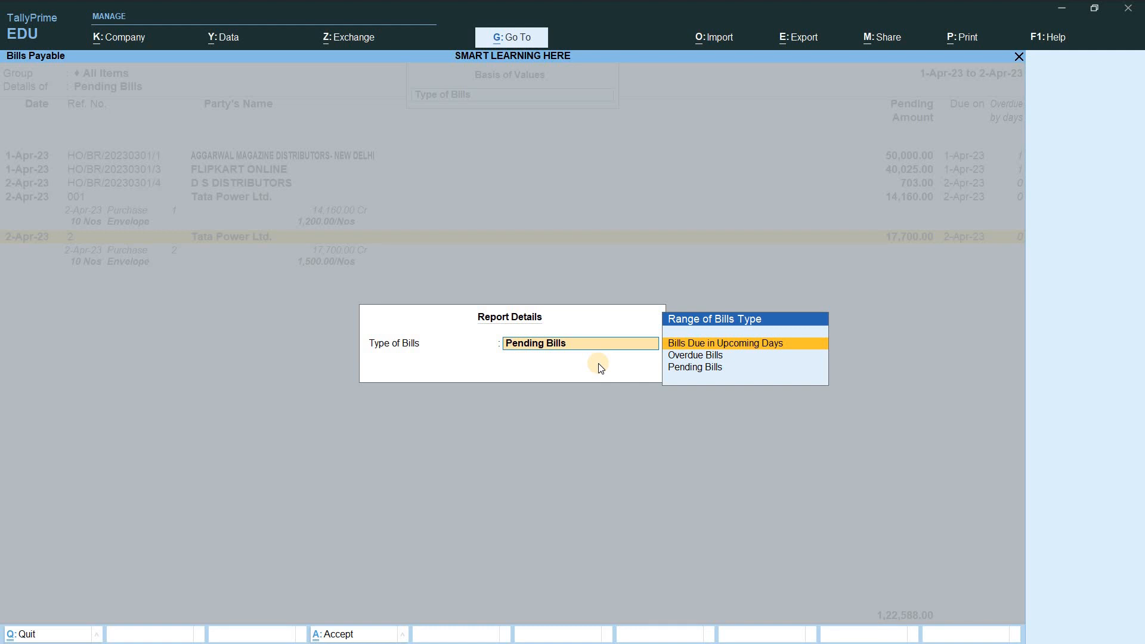
Step: Filter the Bills Payable report to show only Micro & Small Parties' bills
key("Escape")
key("Up")
key("Return")
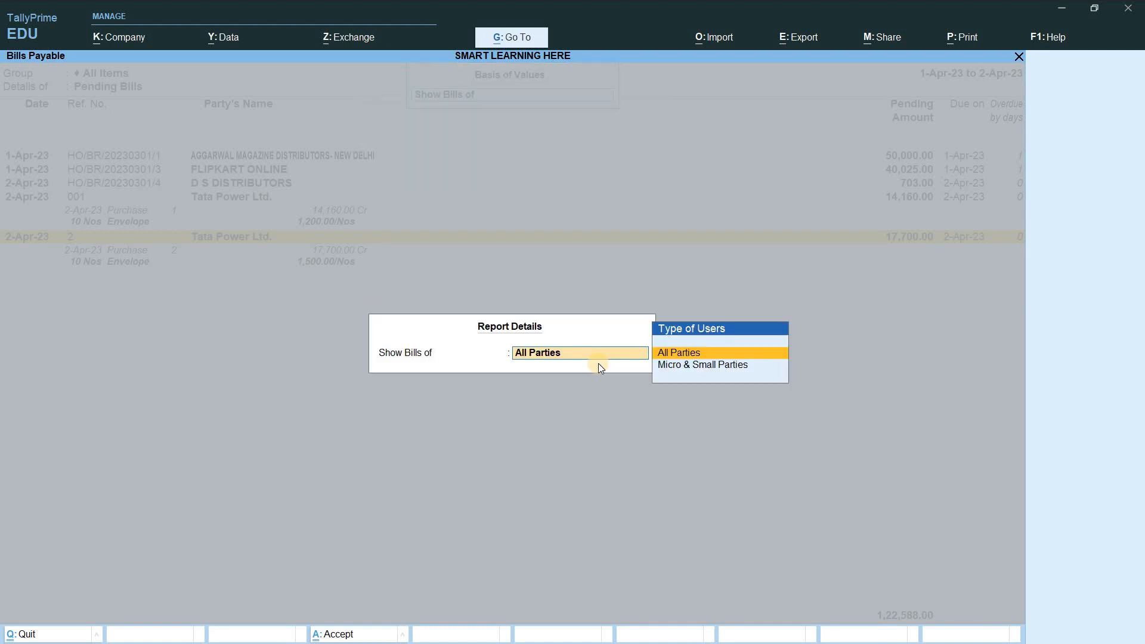
key("Down")
key("Up")
key("Down")
key("Up")
key("Down")
key("Up")
key("Down")
key("Up")
key("Down")
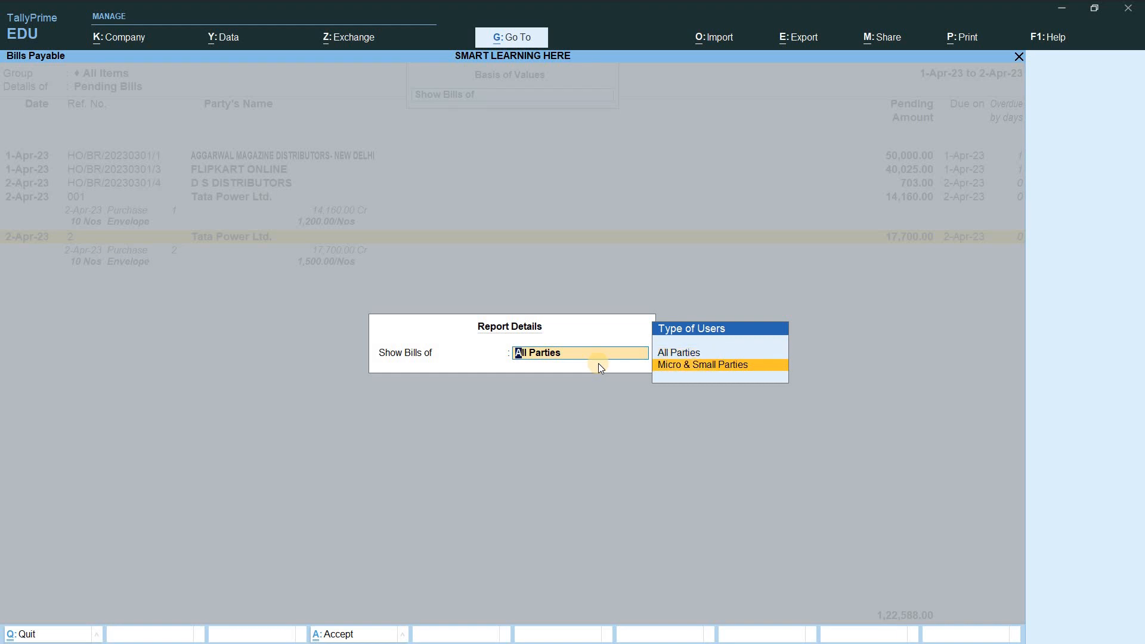
key("Return")
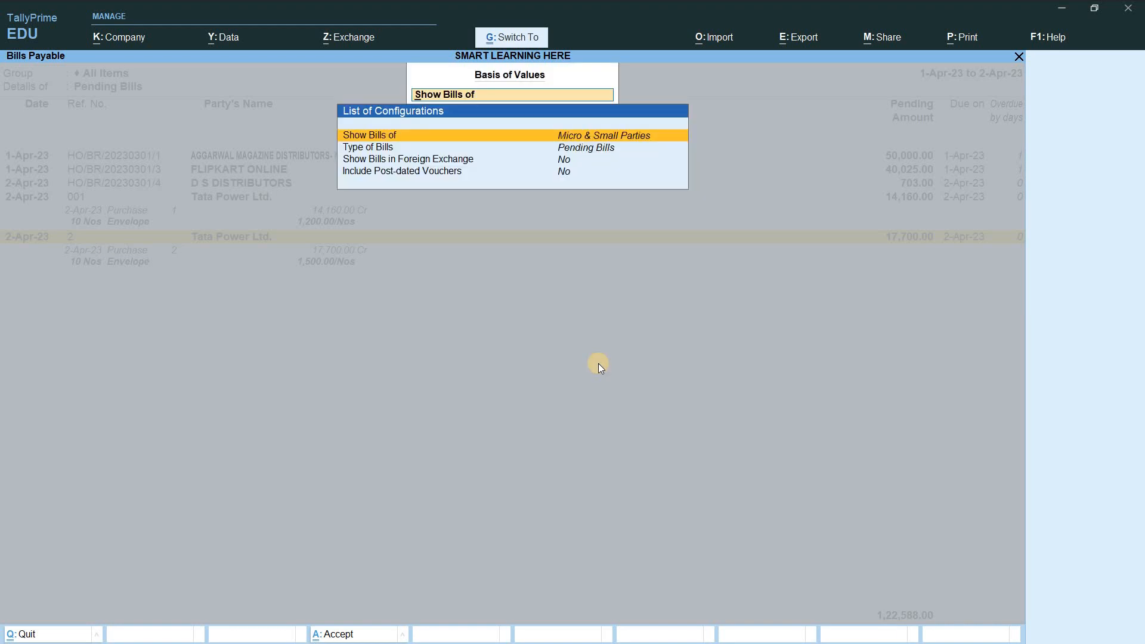
key("ctrl+a")
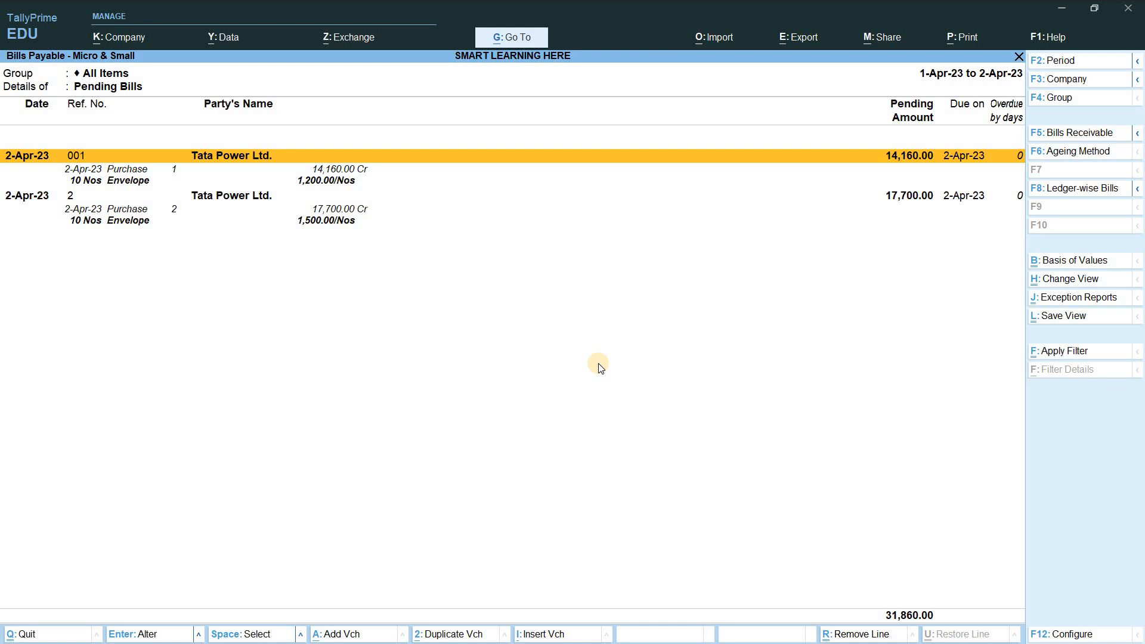
Step: Switch Show Bills of back to All Parties and apply the value settings
left_click(1091, 262)
key("Down")
key("Up")
key("Return")
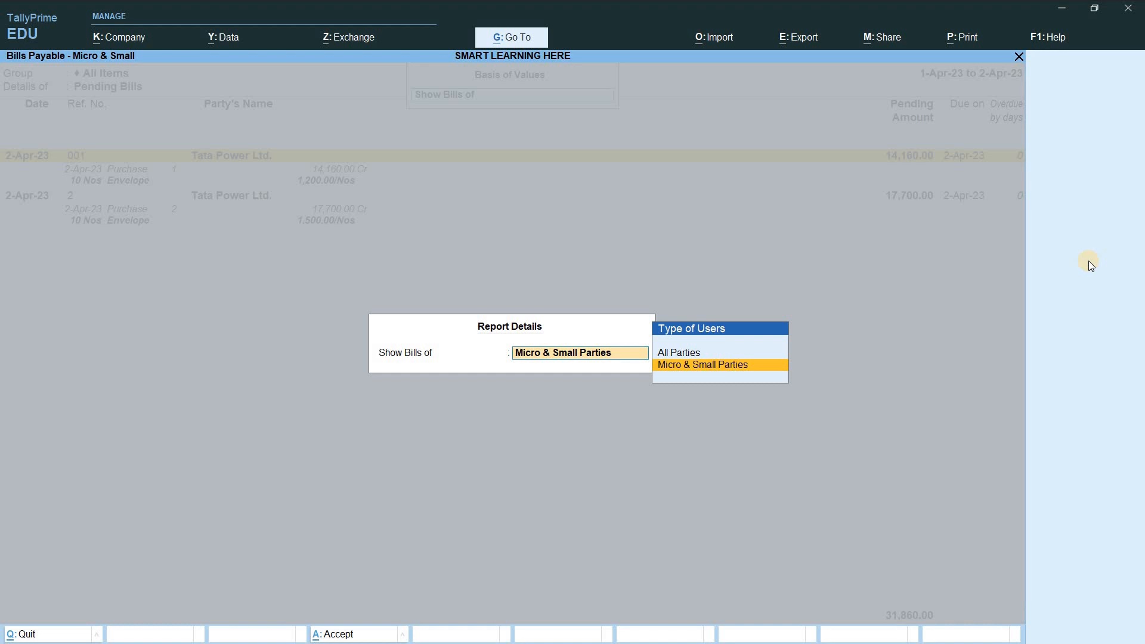
key("Up")
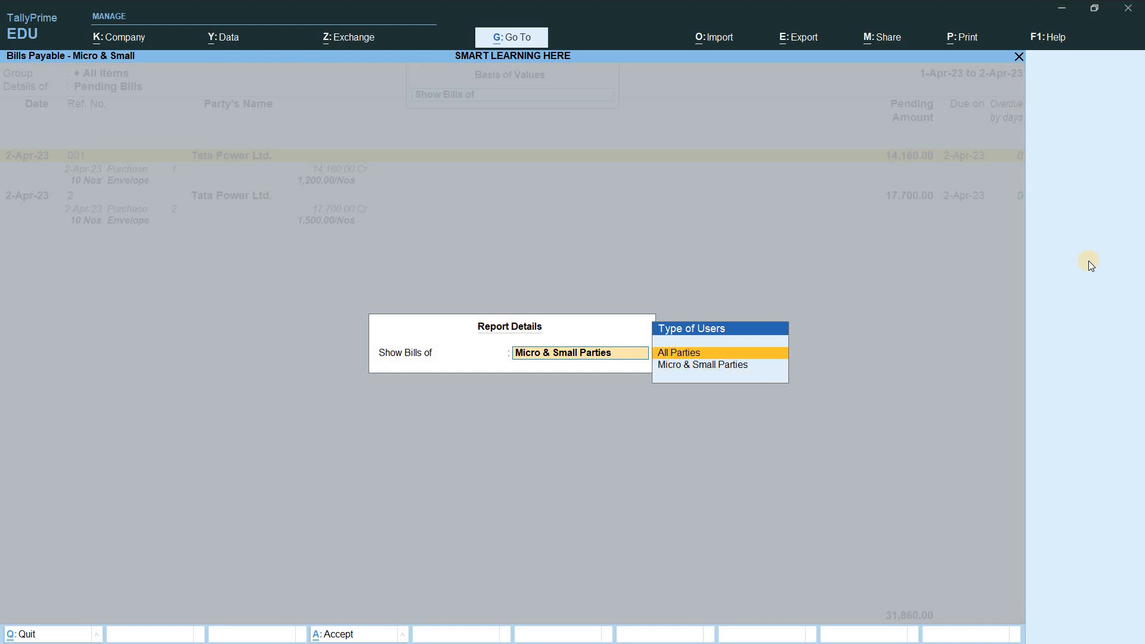
key("Return")
key("Down")
key("Down")
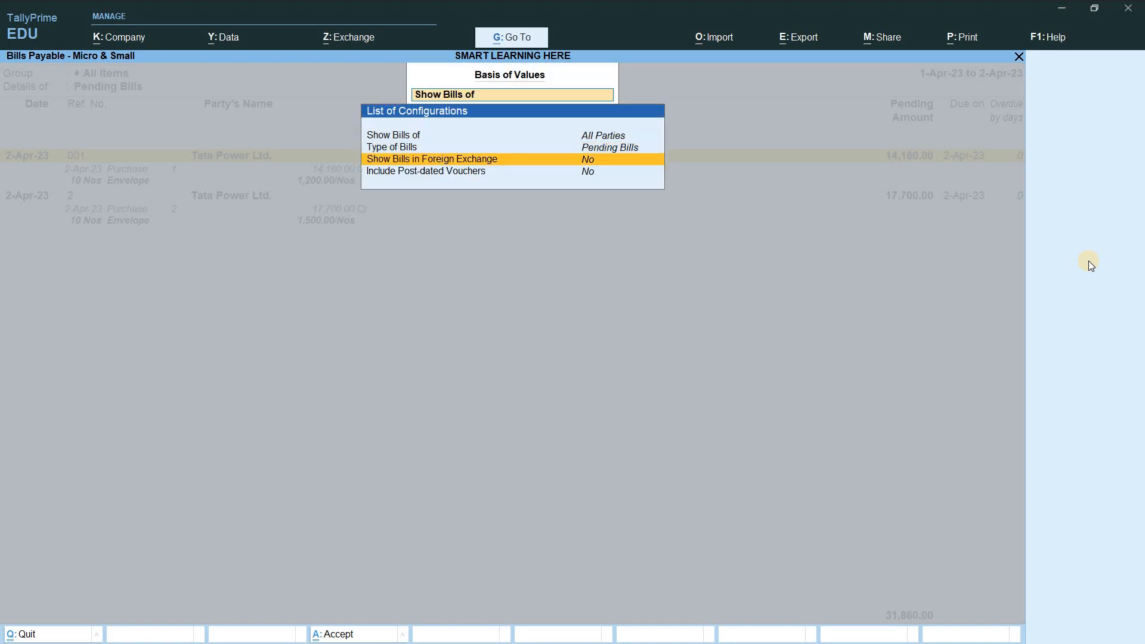
key("ctrl+a")
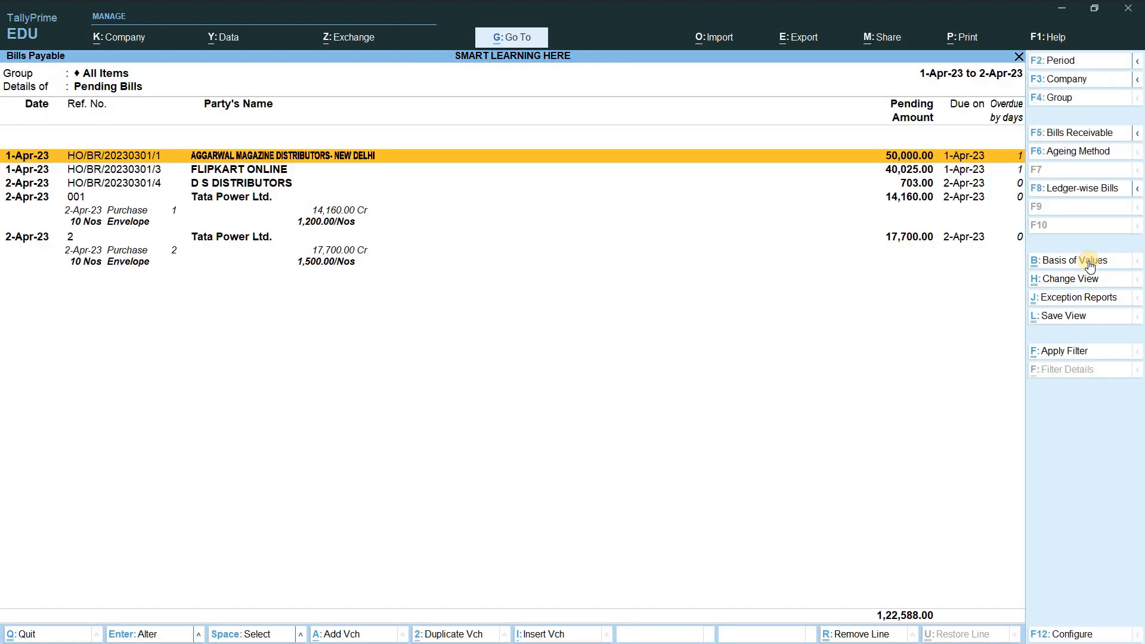
Step: Leave Bills Payable and bring up Outstanding MSME Bills, showing Tata Power Ltd.'s bills 001 and 2 totalling 31,860.00
key("Down")
key("Down")
key("Down")
key("Down")
key("Down")
key("Down")
key("Down")
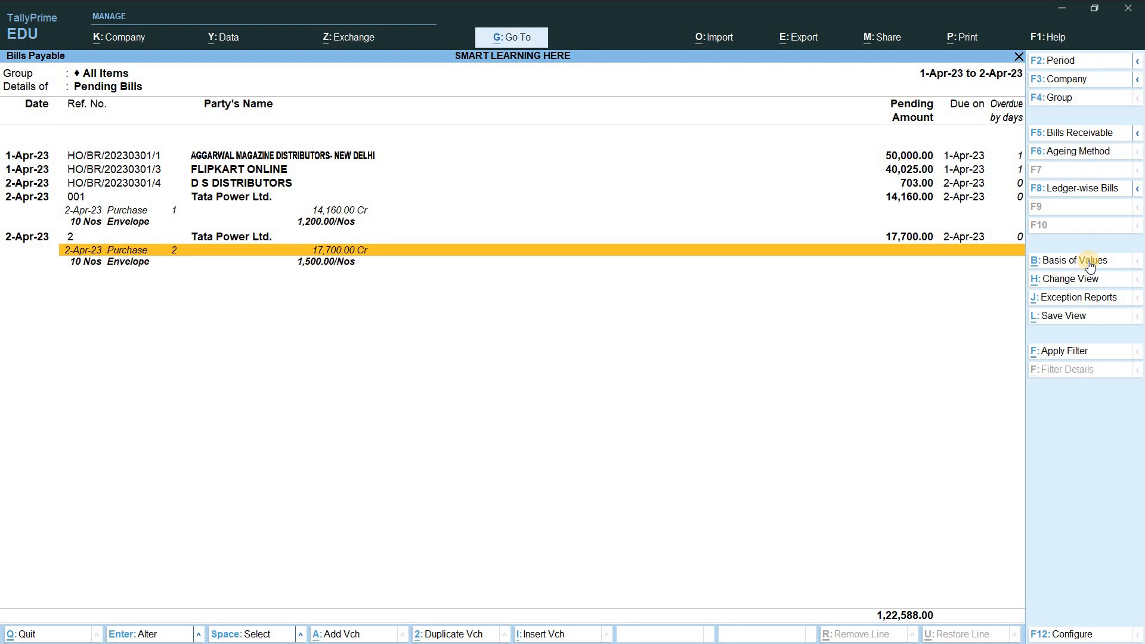
key("Escape")
key("Escape")
key("Escape")
key("Escape")
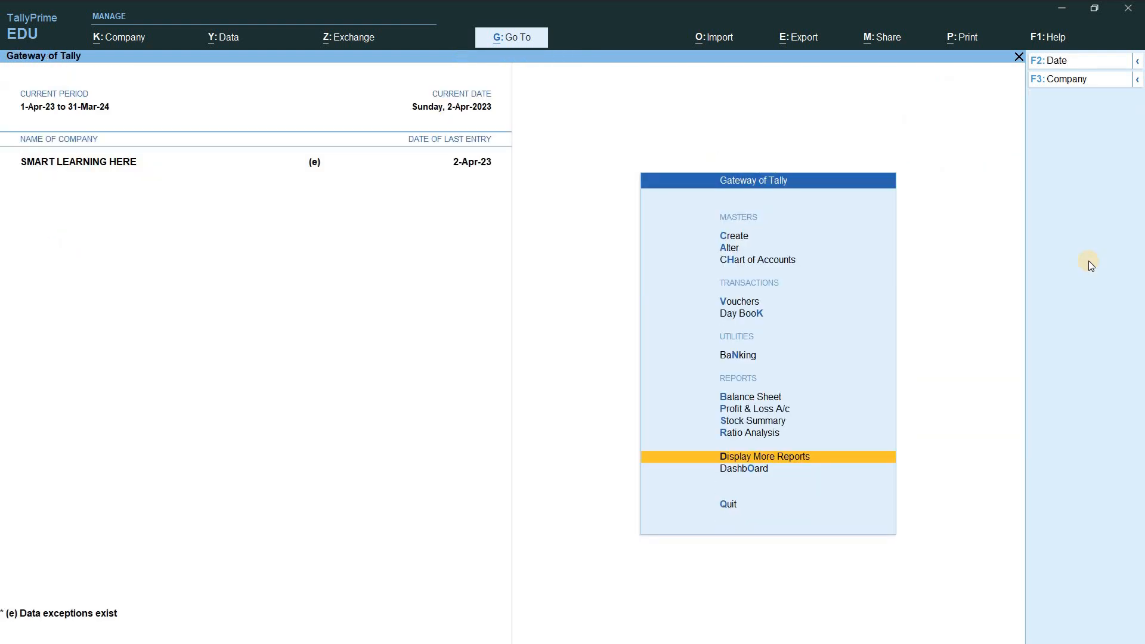
left_click(524, 38)
type("Ms")
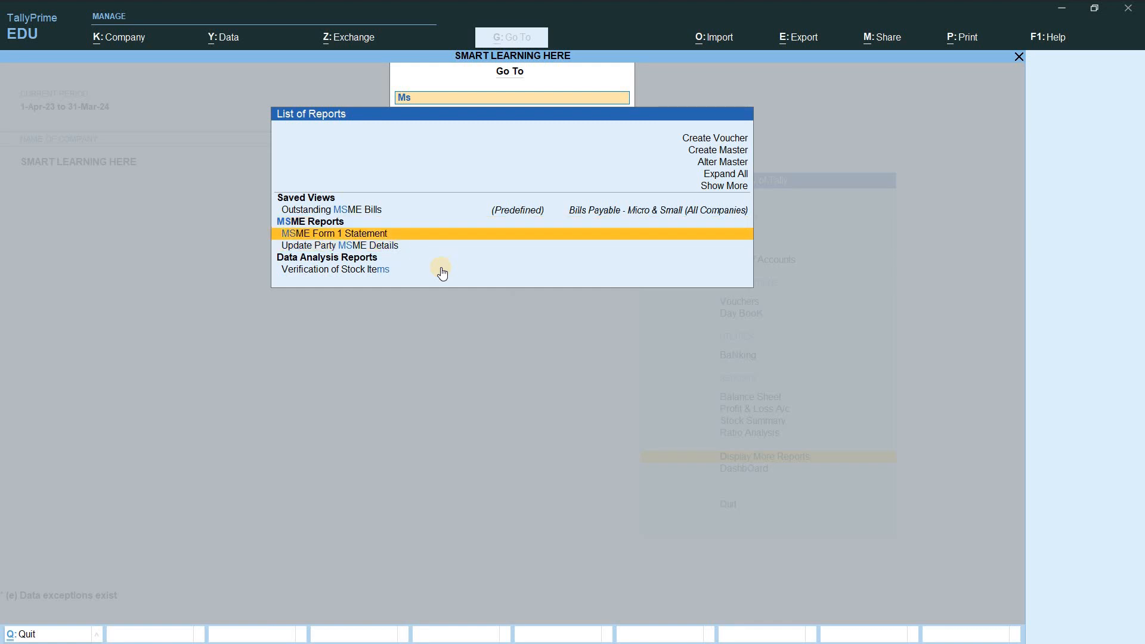
key("Up")
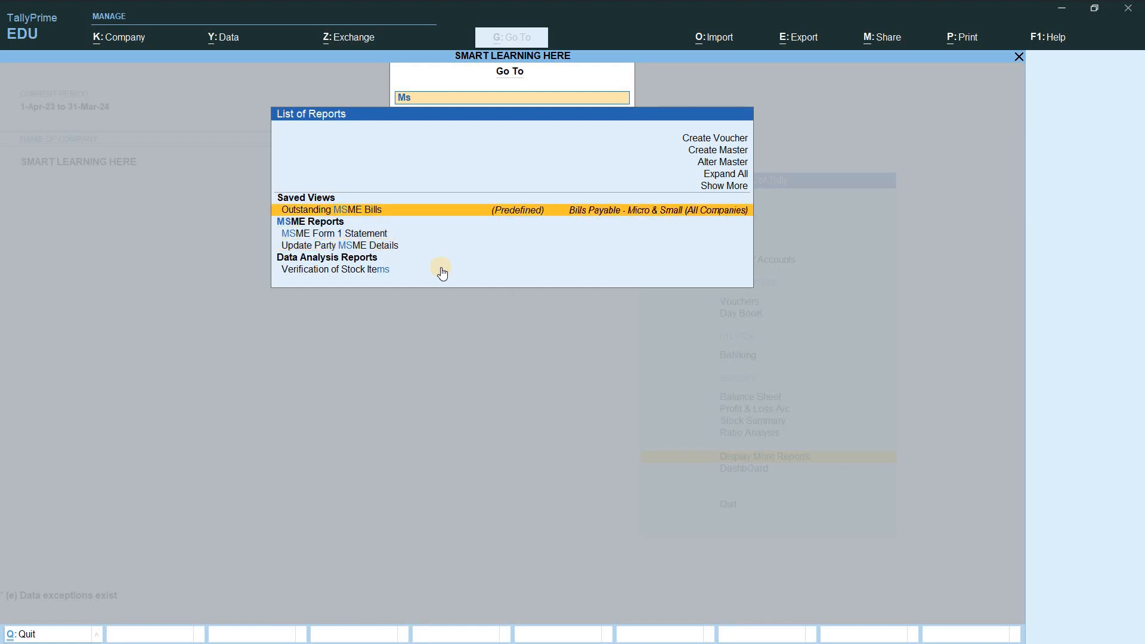
key("Return")
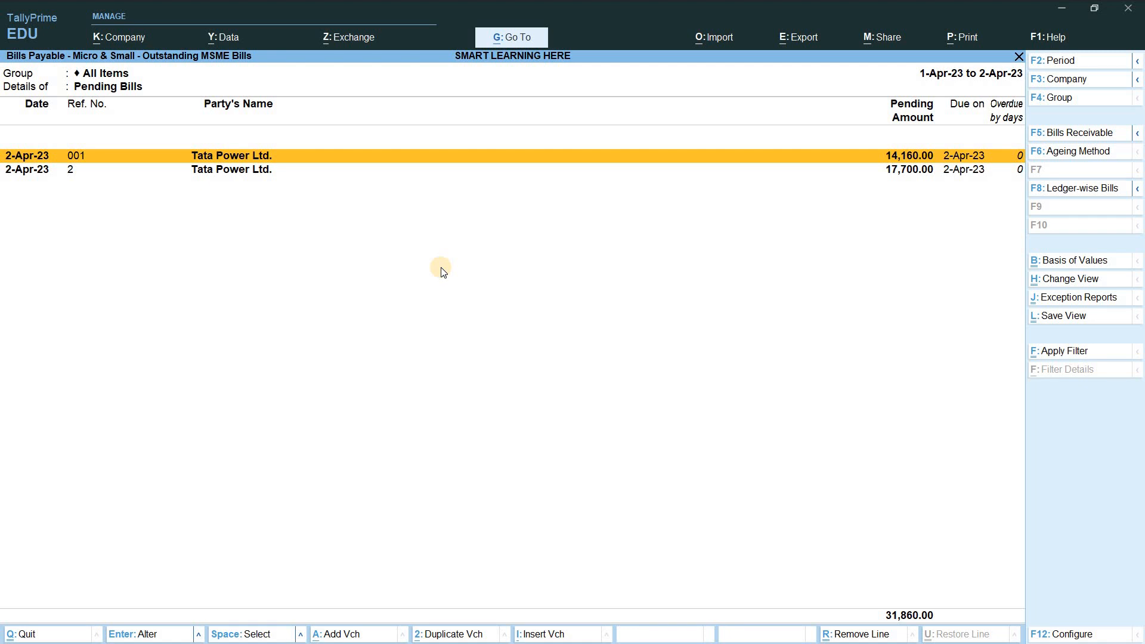
key("Escape")
Step: Go through Display More Reports > Statutory Reports > MSME Reports to the MSME Form 1 Statement for 1-Apr-23 to 30-Sep-23
key("Return")
key("Down")
key("Down")
key("Down")
key("Down")
key("Down")
key("Down")
key("Down")
key("Down")
key("Return")
key("Down")
key("Down")
key("Up")
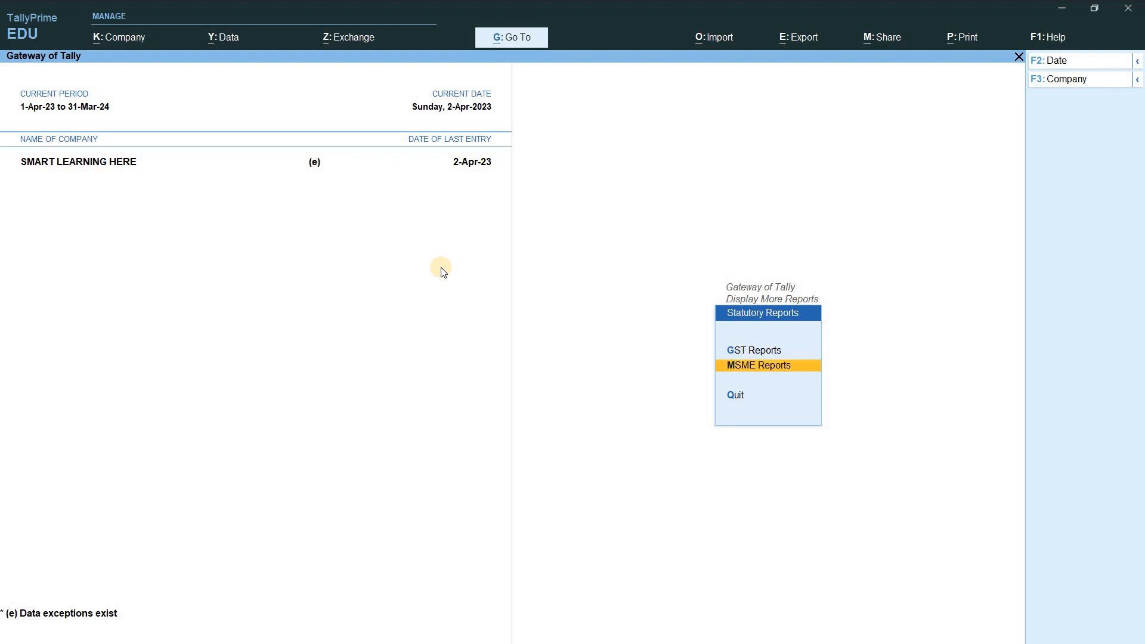
key("Return")
key("Down")
key("Up")
key("Return")
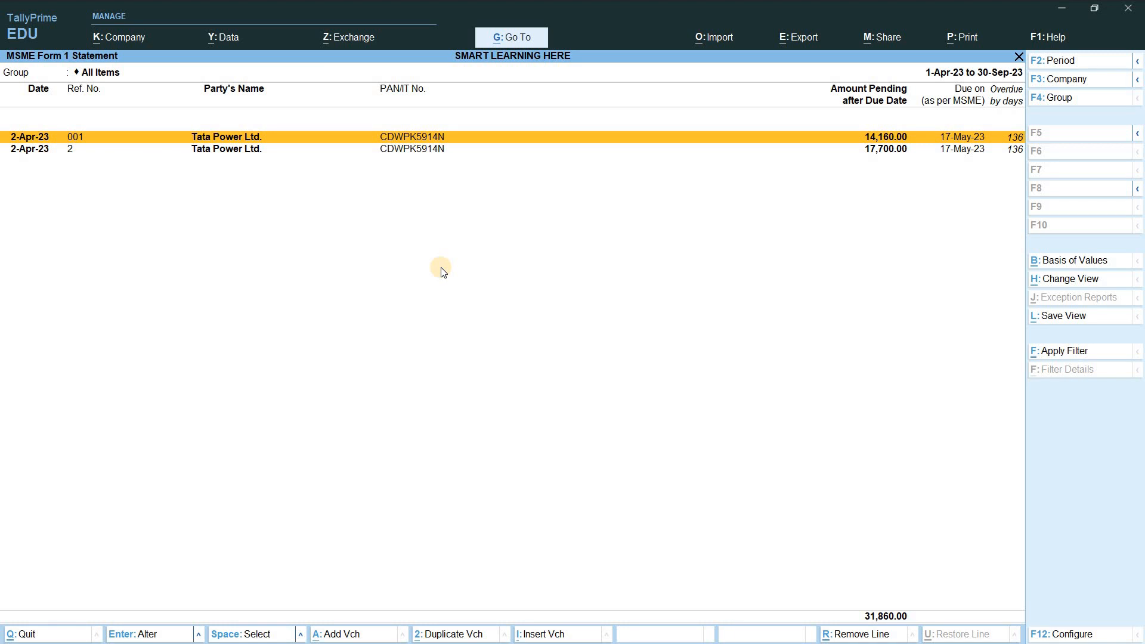
left_click(1073, 354)
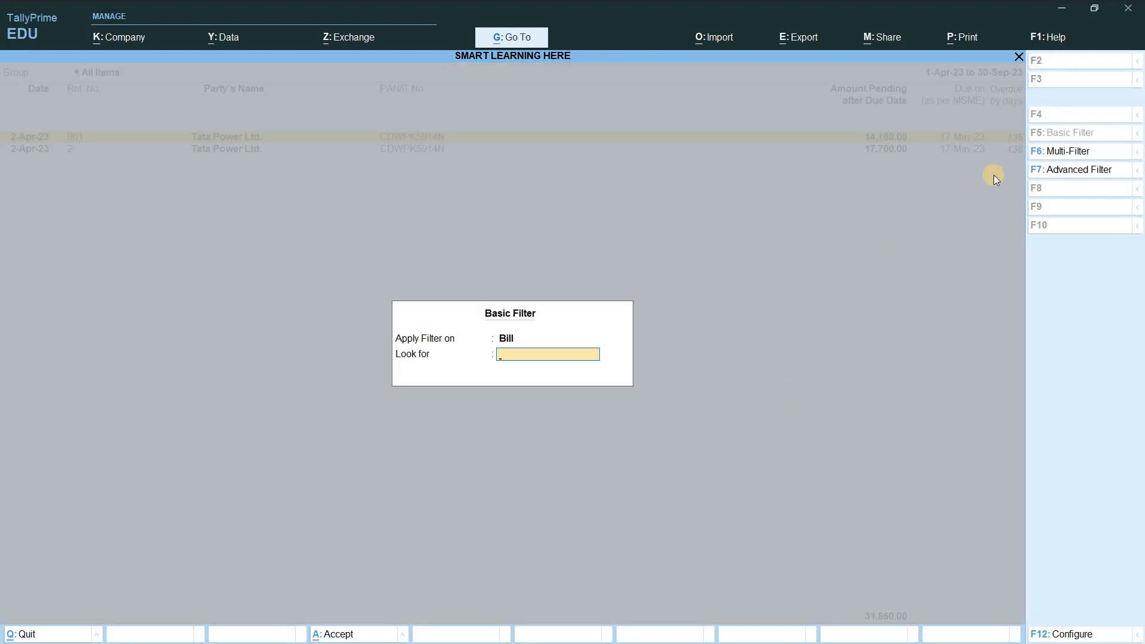
left_click(1074, 151)
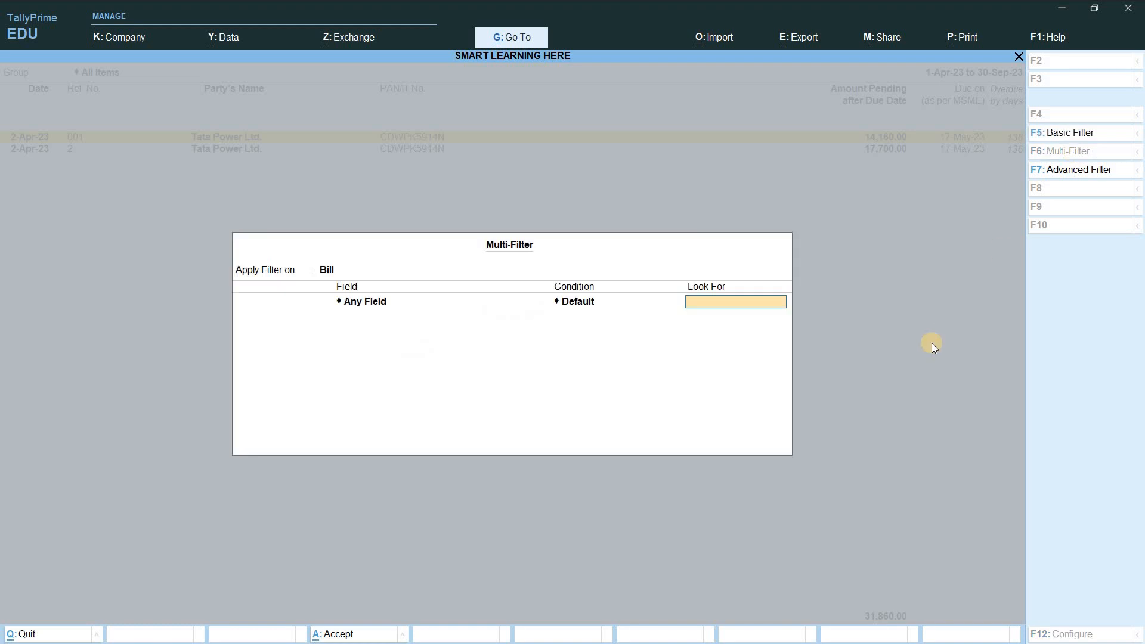
key("BackSpace")
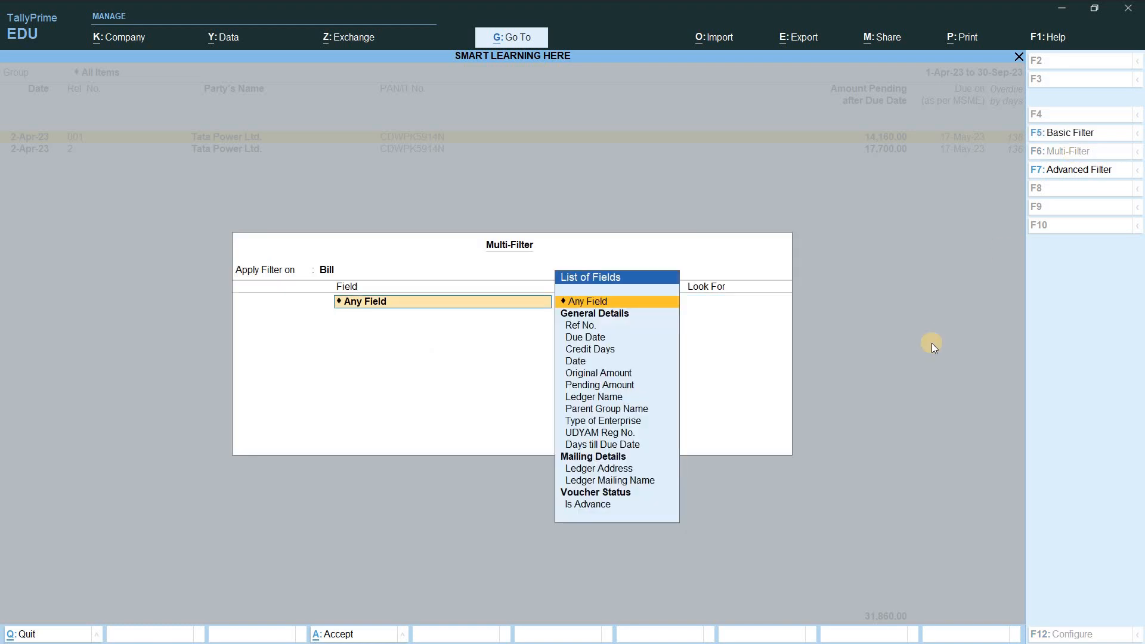
key("Down")
key("Down")
key("Down")
key("Down")
key("Down")
key("Down")
key("Down")
key("Down")
key("Down")
key("Down")
key("Down")
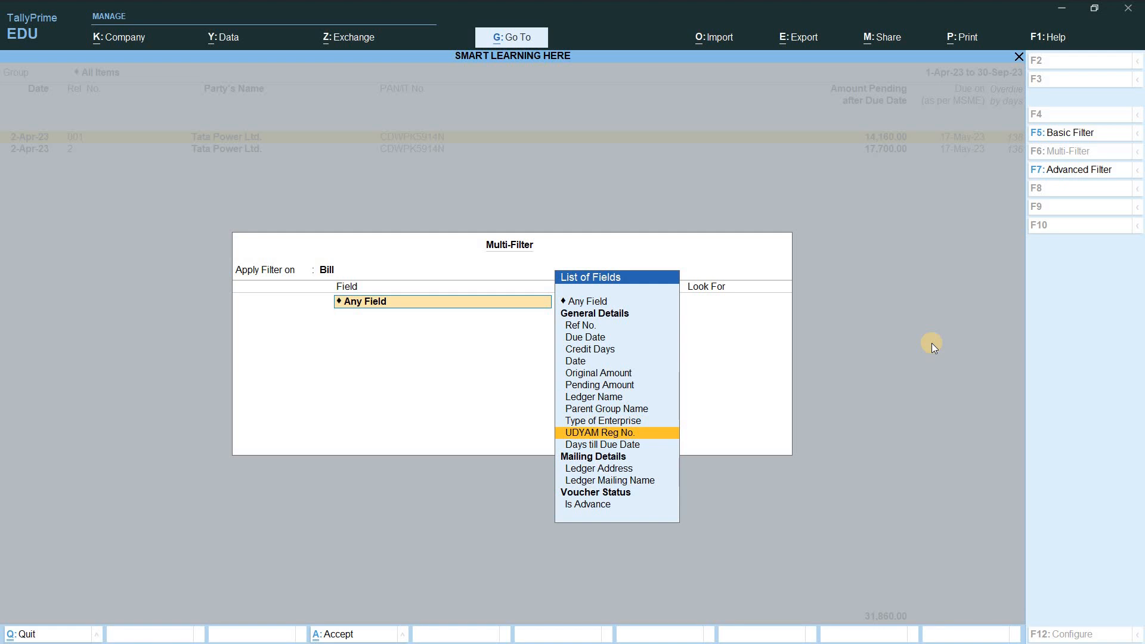
key("Return")
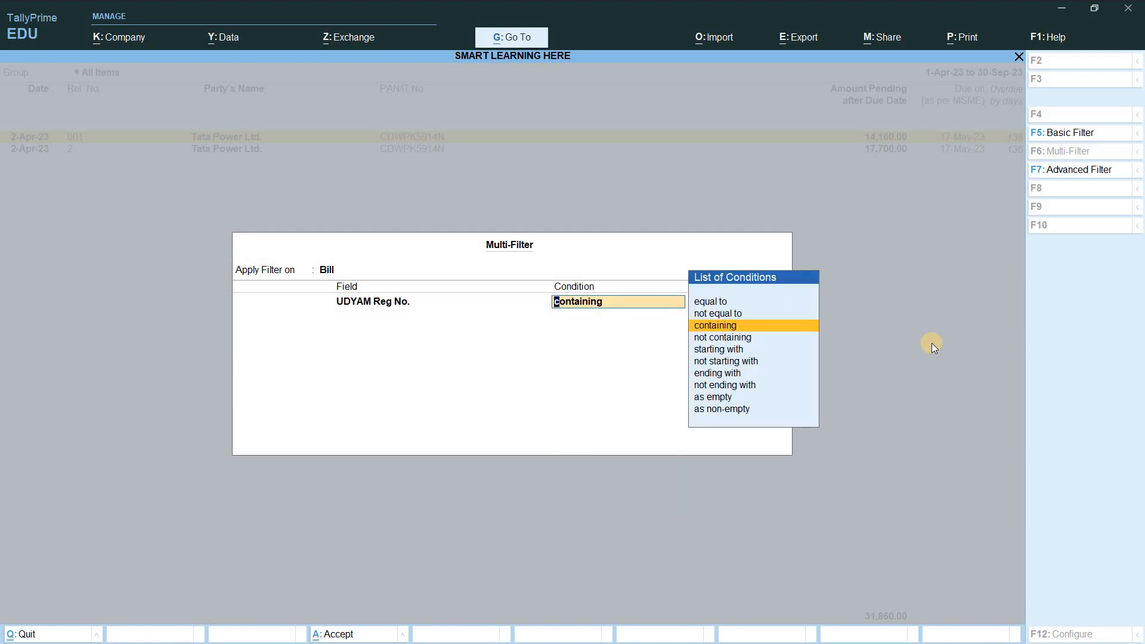
key("Return")
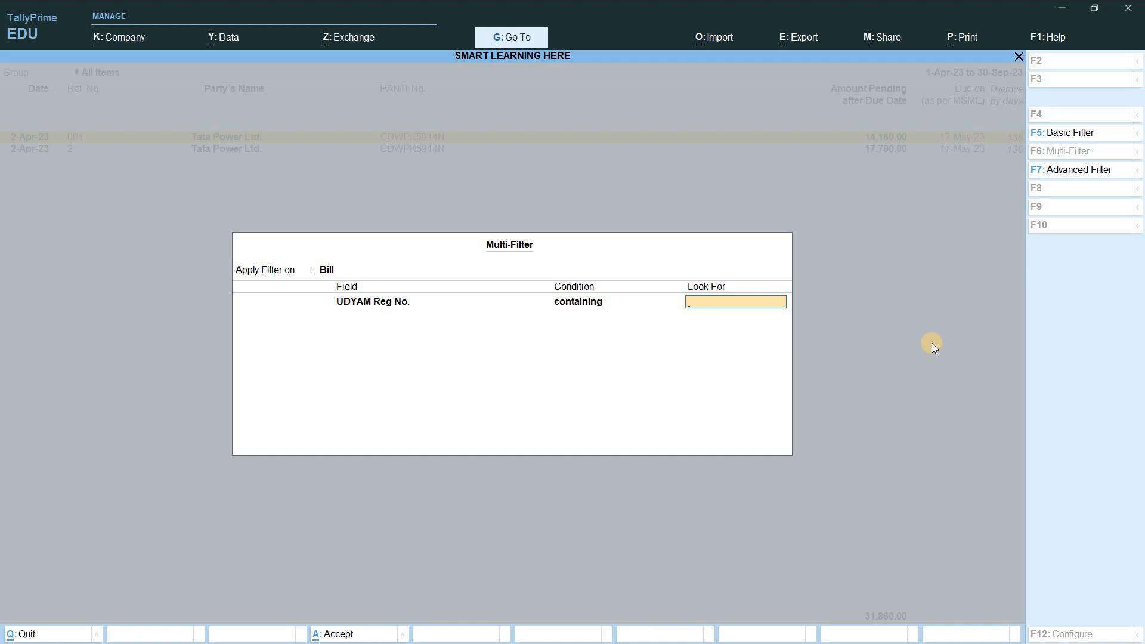
key("Escape")
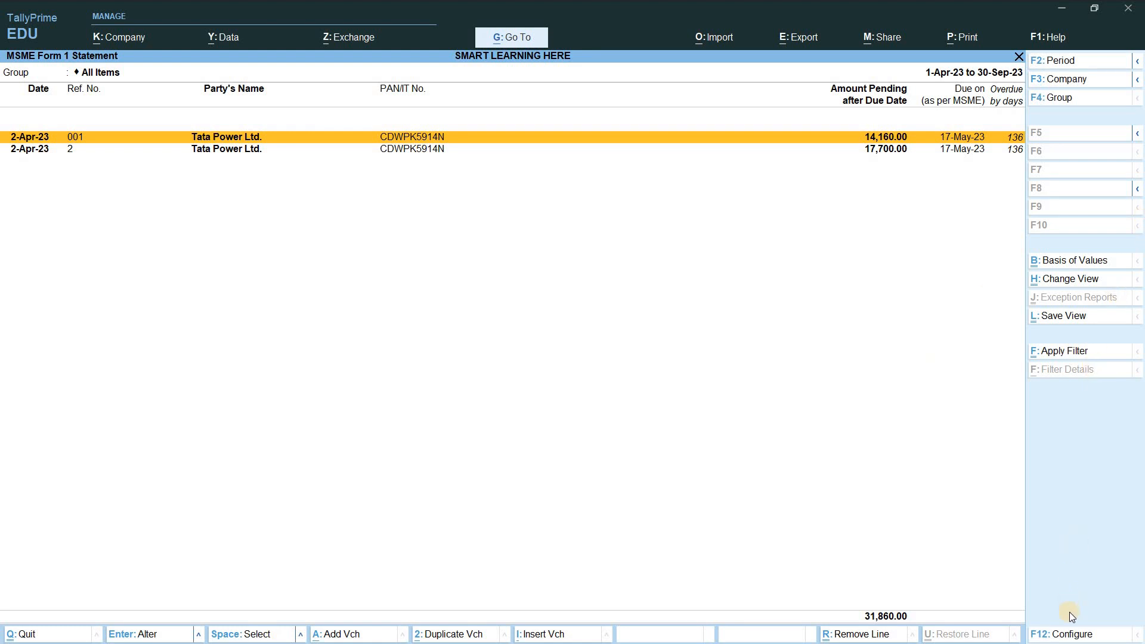
Step: Show Type of Enterprise and UDYAM Reg No., and base due dates on the MSME credit period
left_click(1070, 635)
type("y")
key("Return")
type("y")
key("Return")
key("Return")
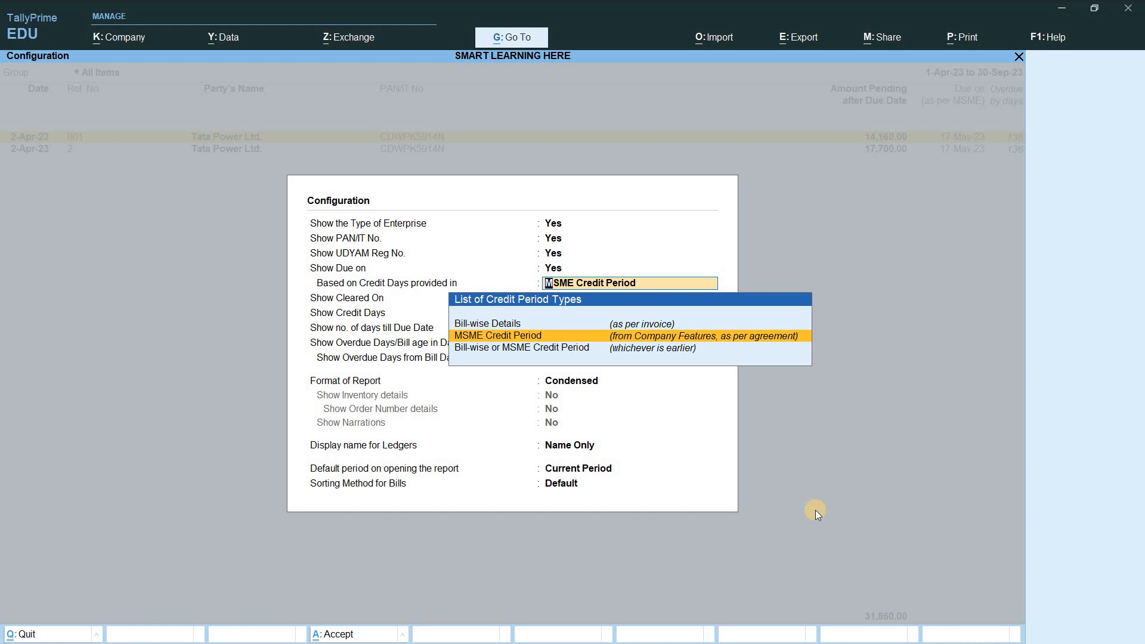
key("Up")
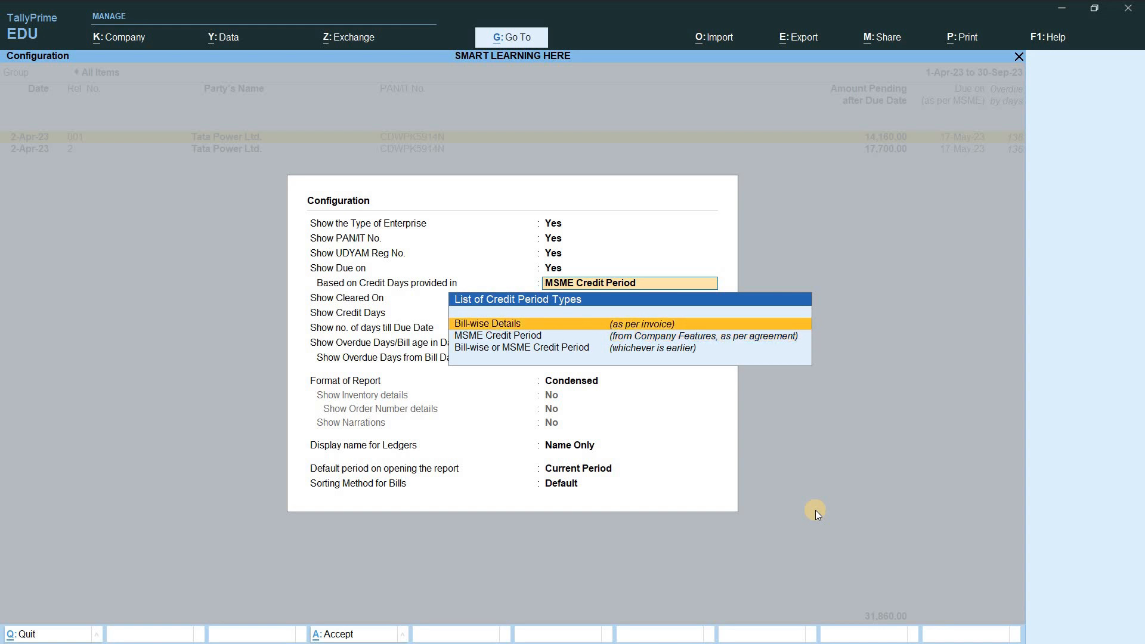
key("Down")
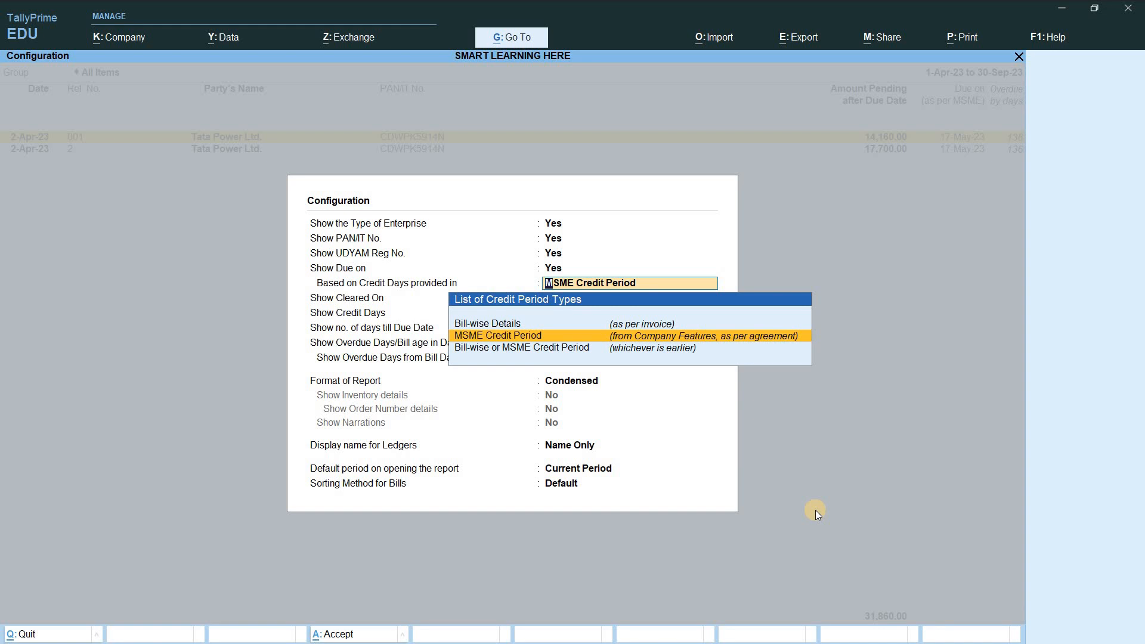
key("Down")
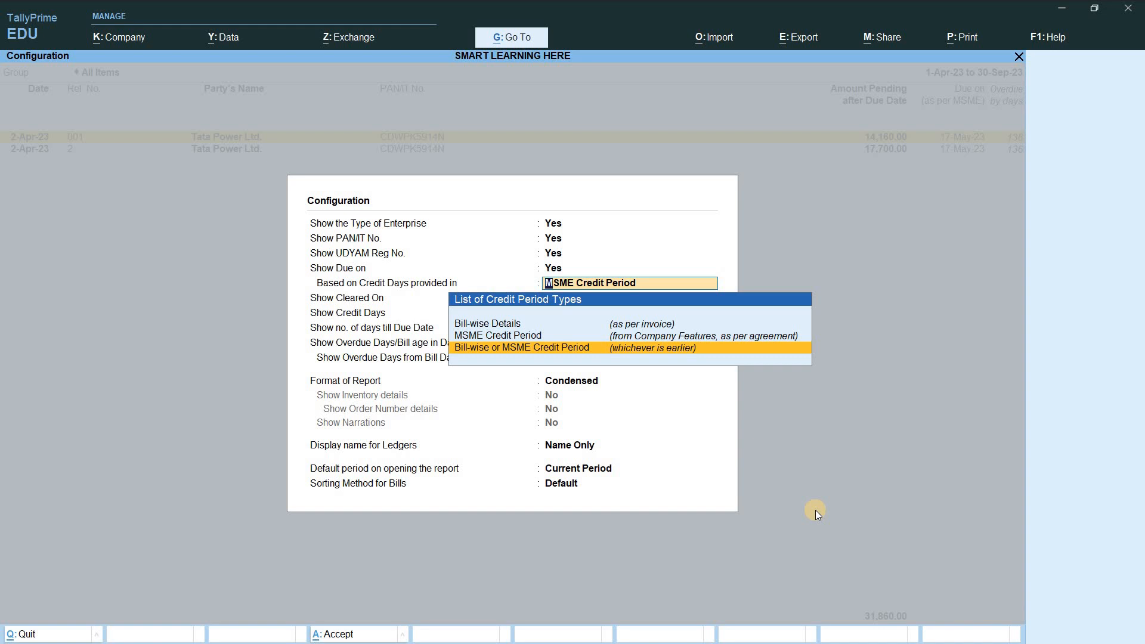
key("Up")
key("Down")
key("Up")
key("Return")
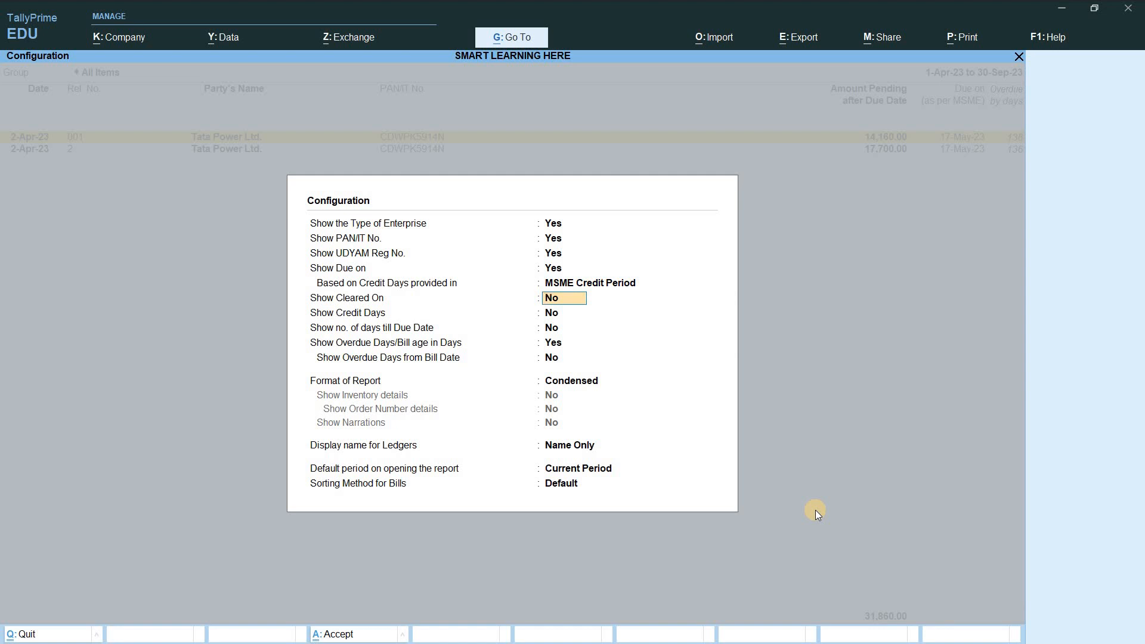
Step: Show credit days and days till due, use Detailed format, include inventory and narrations, omit order details
type("yy")
key("Return")
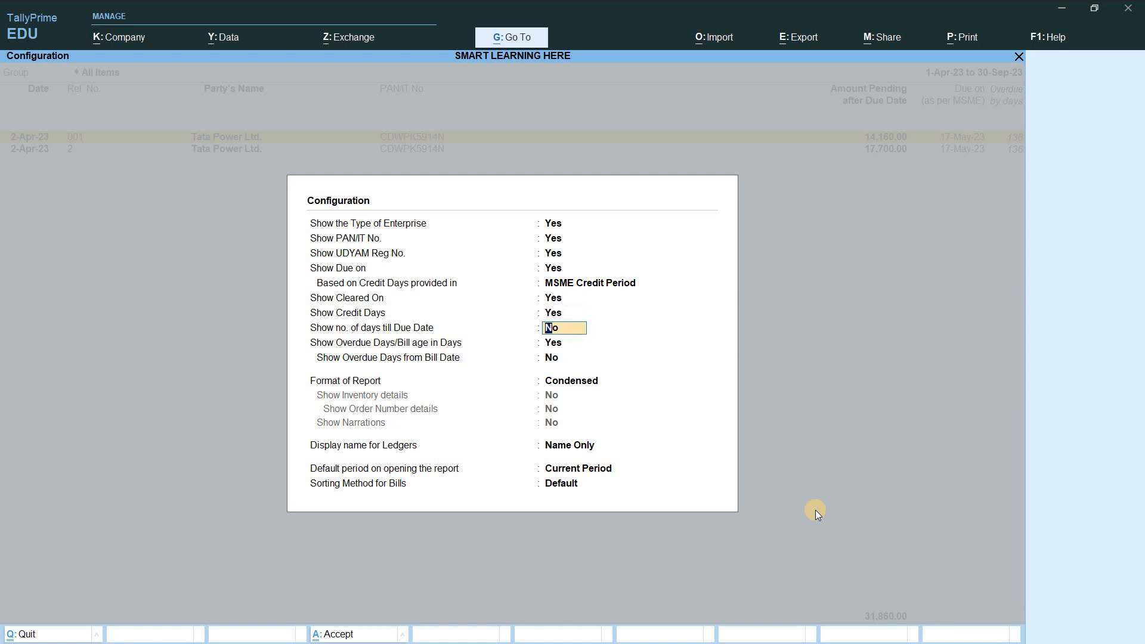
key("y")
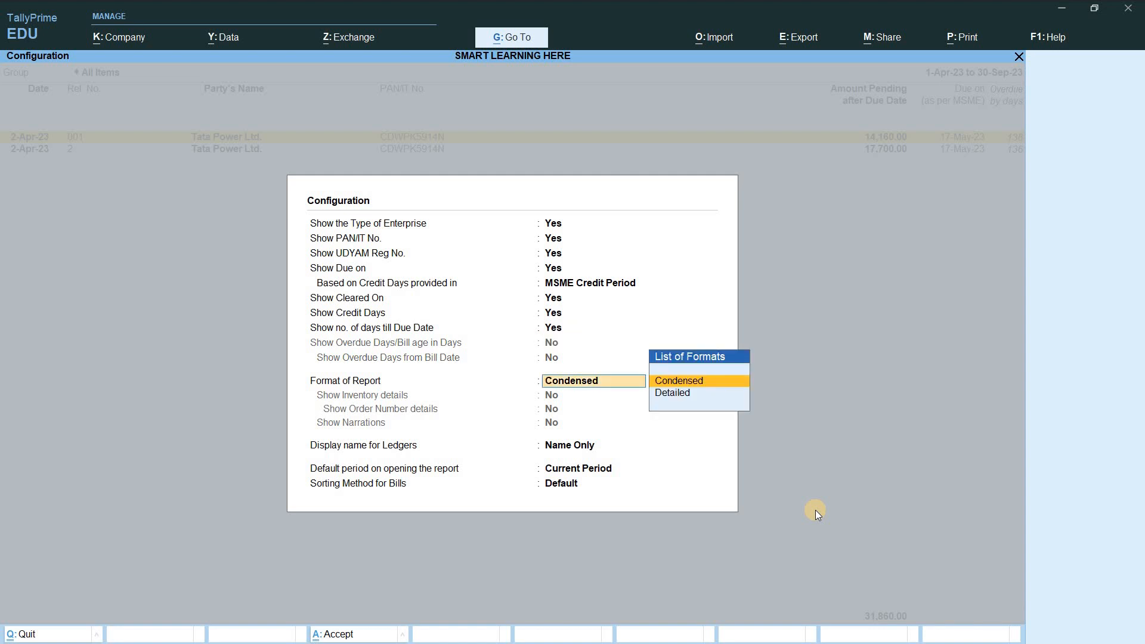
key("Down")
key("Return")
type("y")
key("Return")
type("n")
key("Return")
type("y")
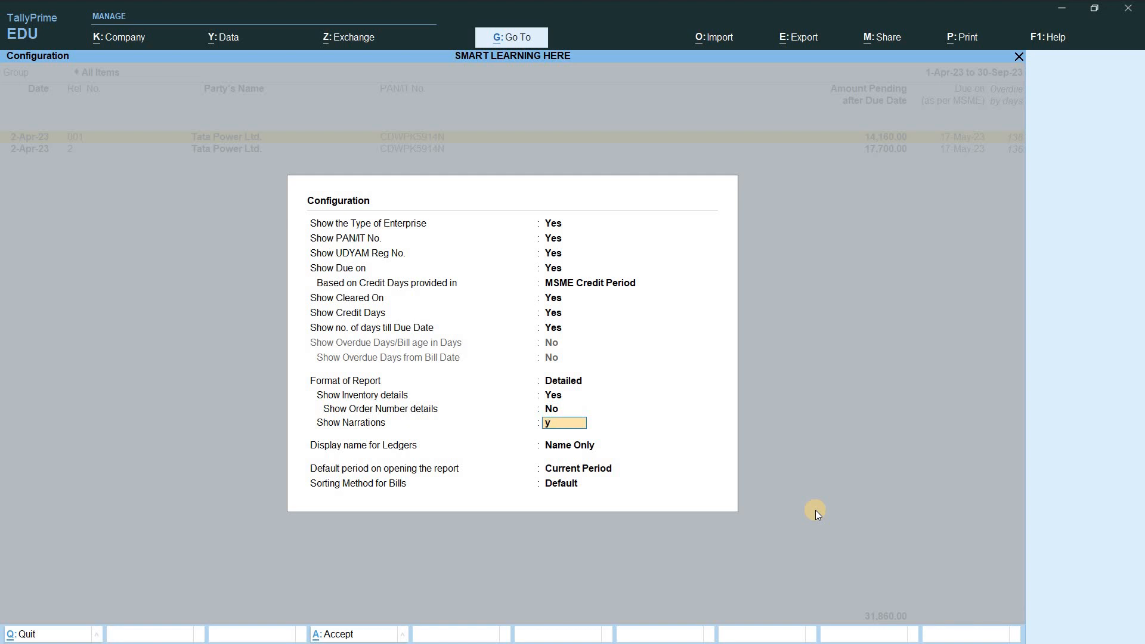
key("Return")
key("Return")
key("Return")
key("Return")
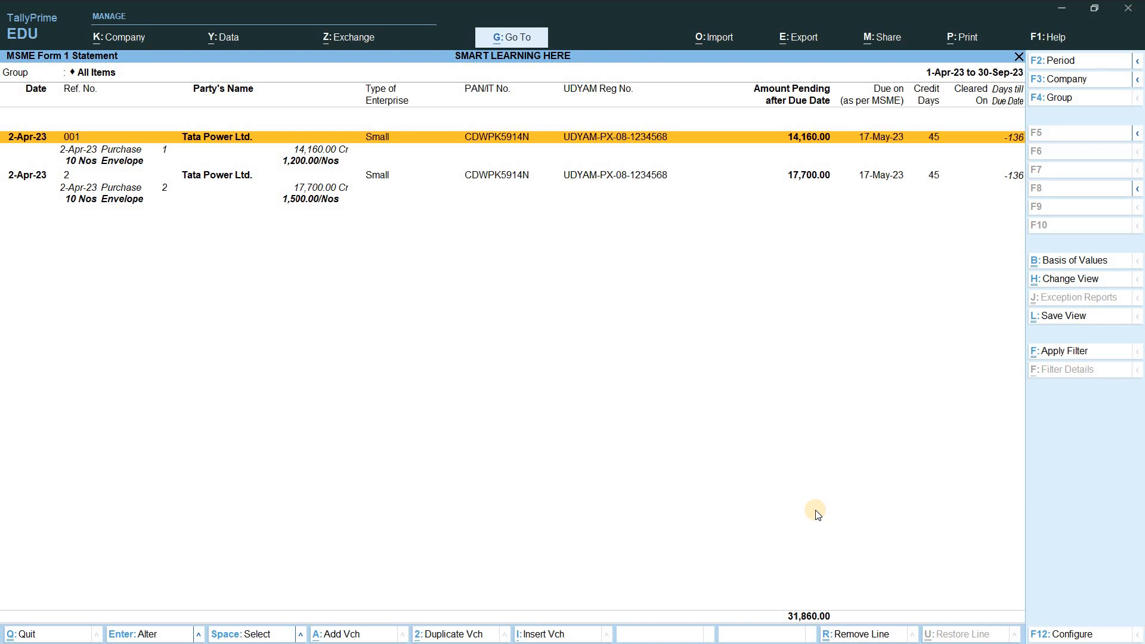
Step: Switch to the Outstanding MSME Bills view and accept its configuration with Bill-wise grouping kept
left_click(1085, 281)
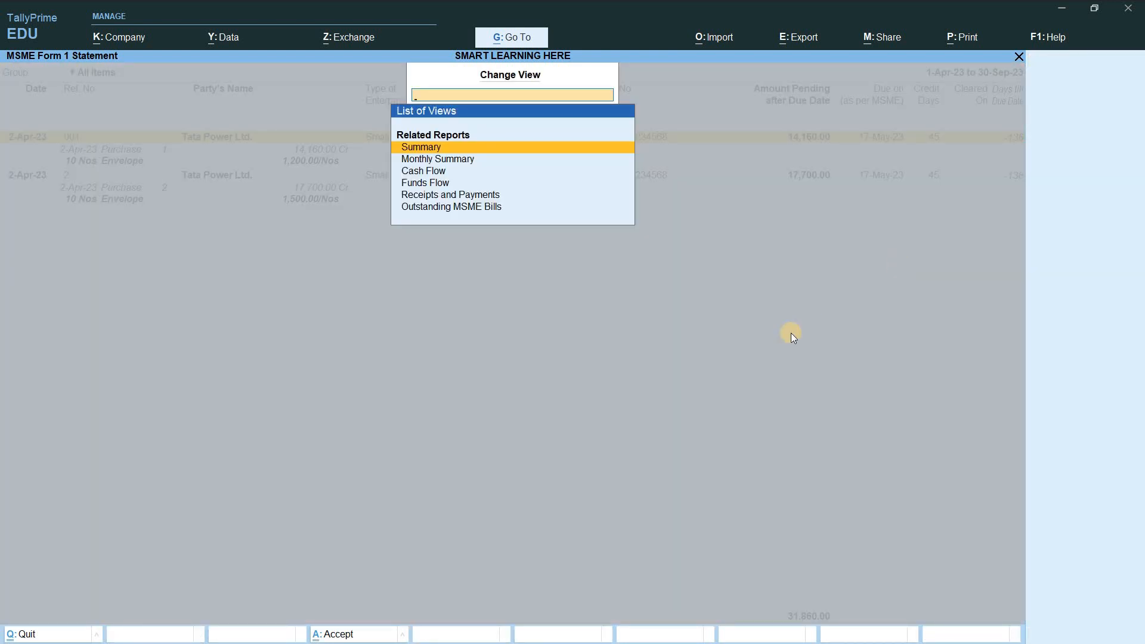
key("Down")
key("Down")
key("Down")
key("Down")
key("Down")
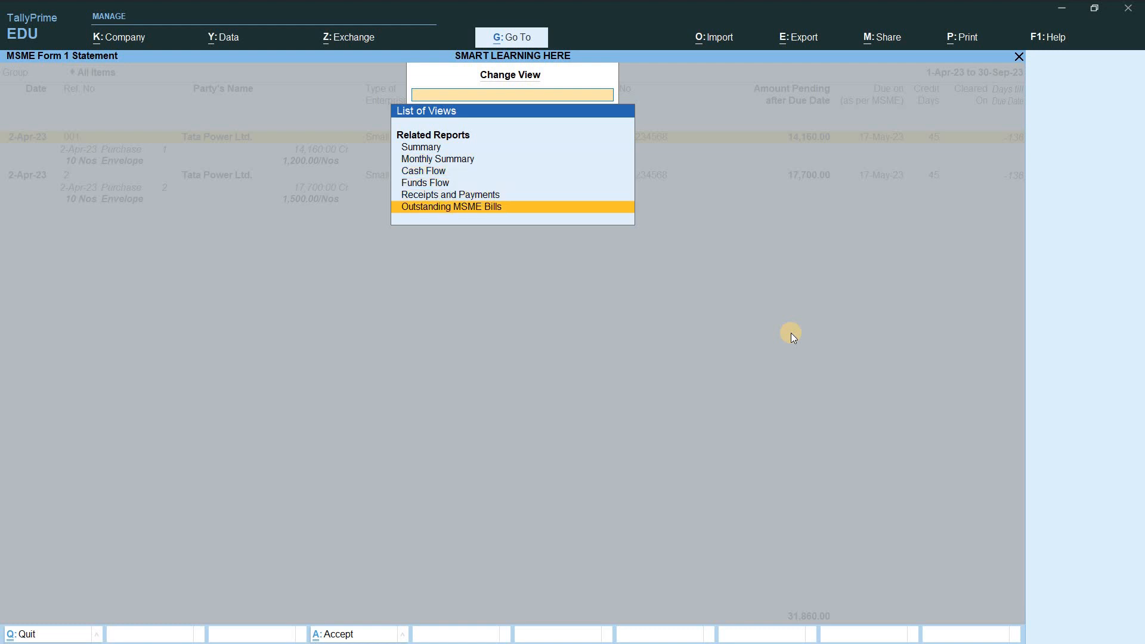
key("Return")
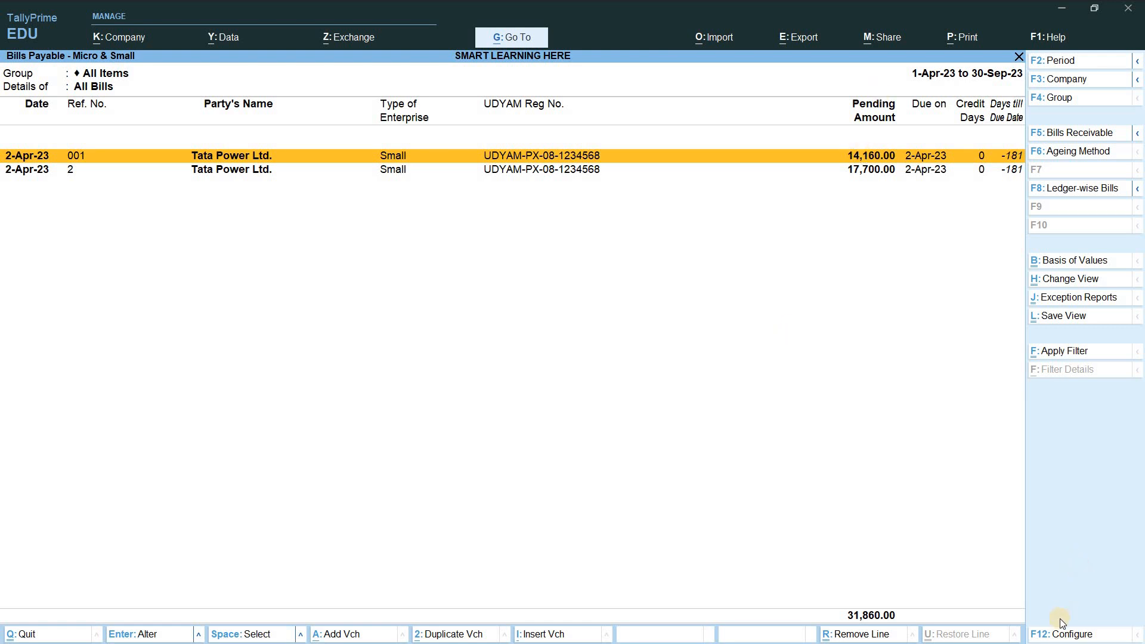
left_click(1063, 634)
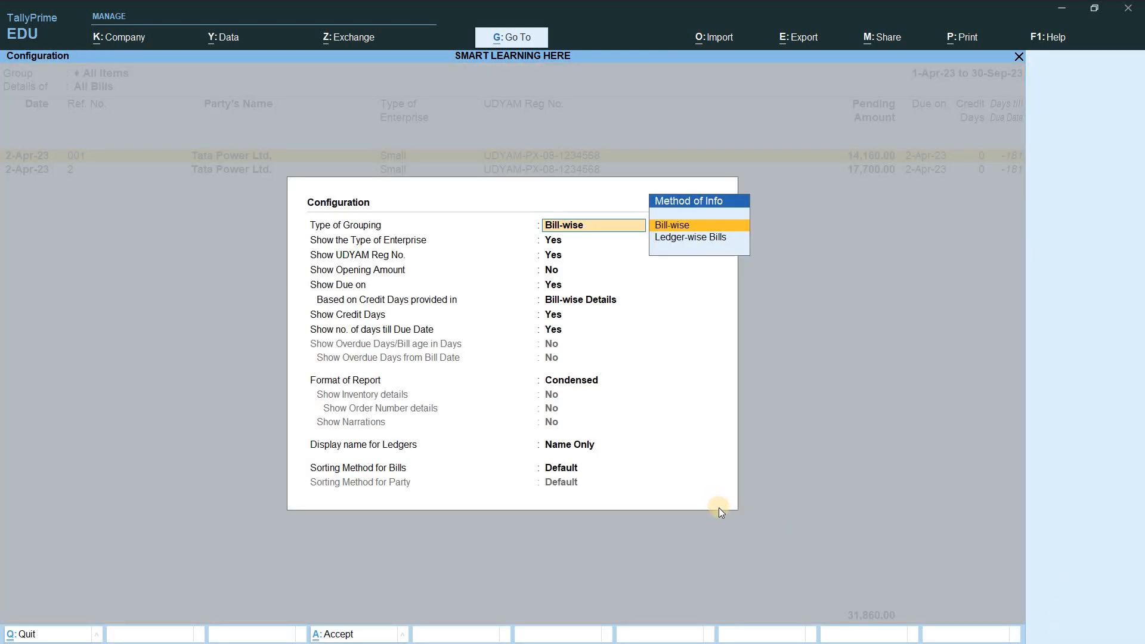
key("Return")
key("Return")
key("Return")
key("Return")
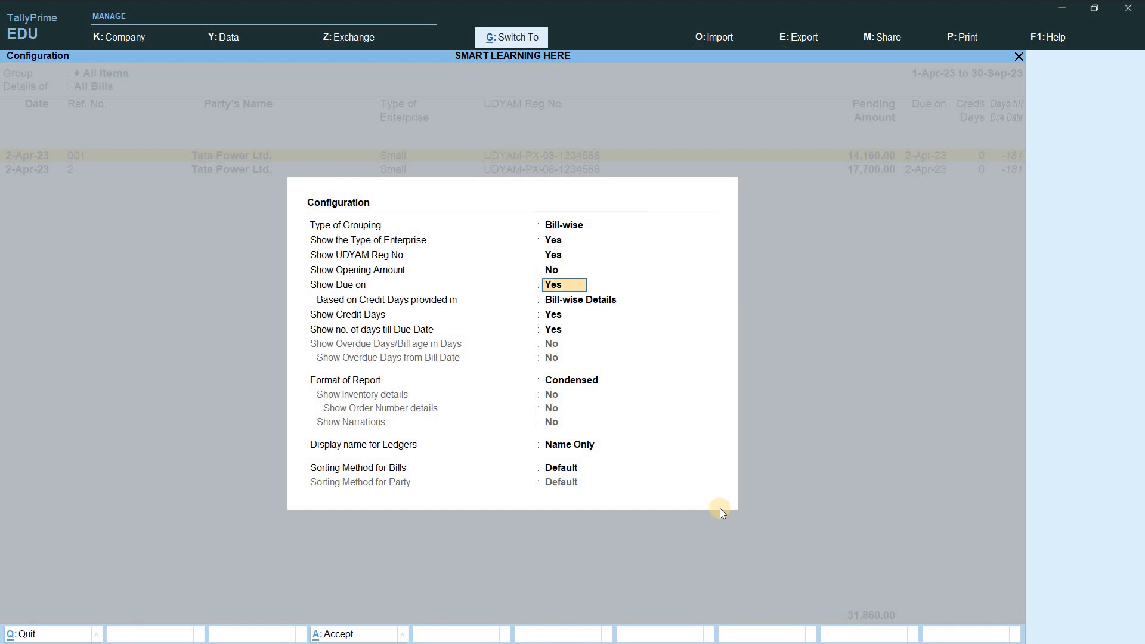
key("ctrl+a")
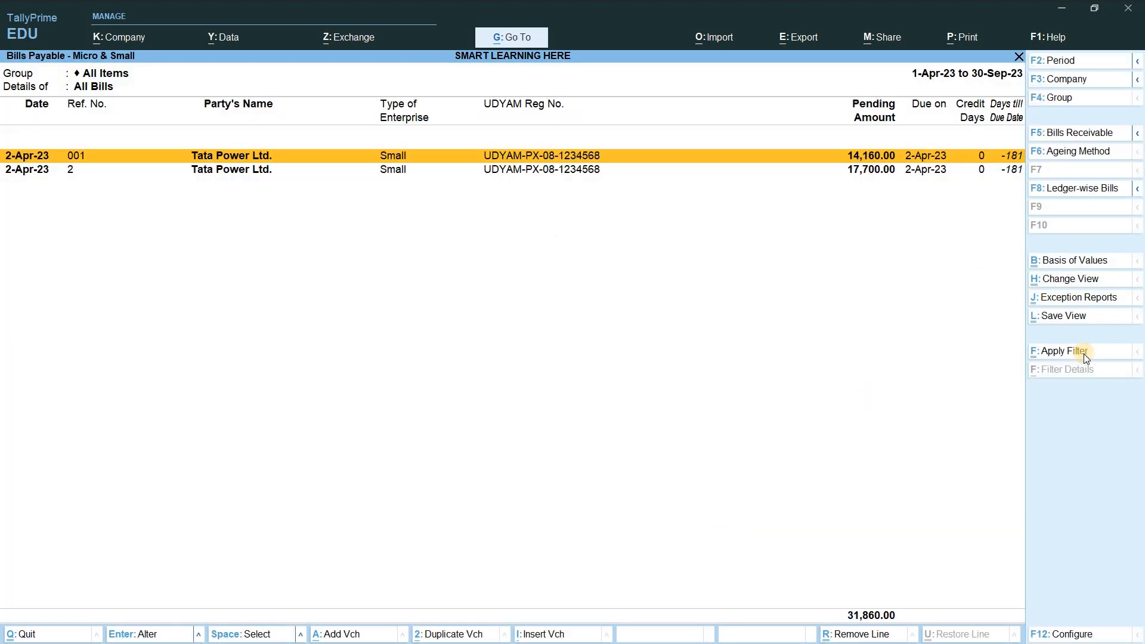
left_click(1084, 353)
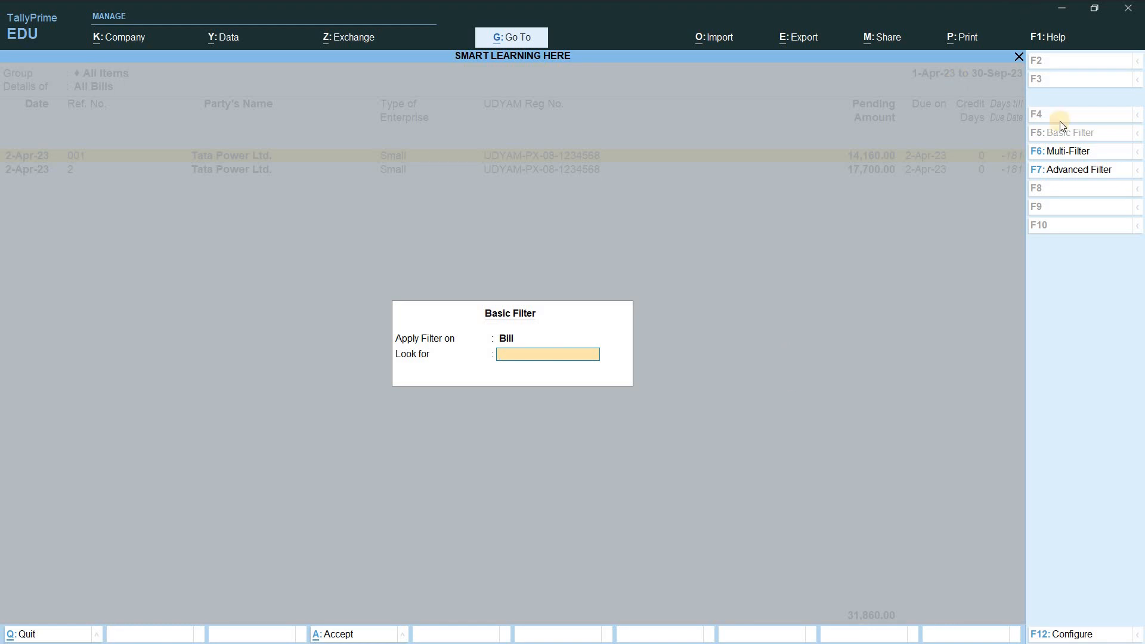
left_click(1062, 150)
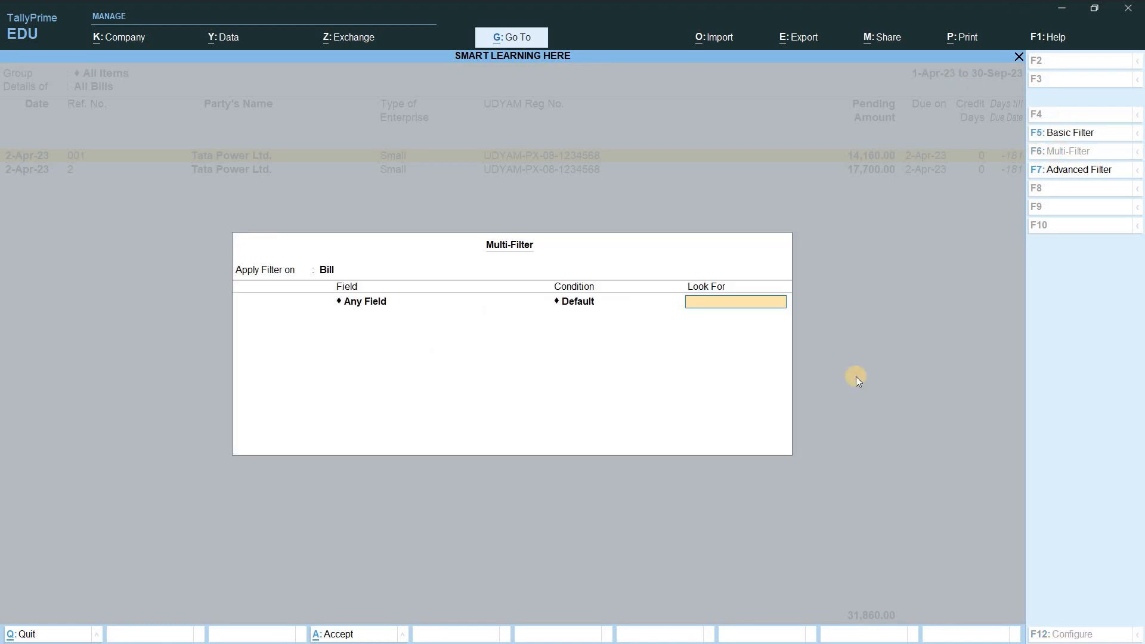
key("BackSpace")
key("Down")
key("Down")
key("Down")
key("Down")
key("Down")
key("Down")
key("Down")
key("Down")
key("Down")
key("Down")
key("Down")
key("Return")
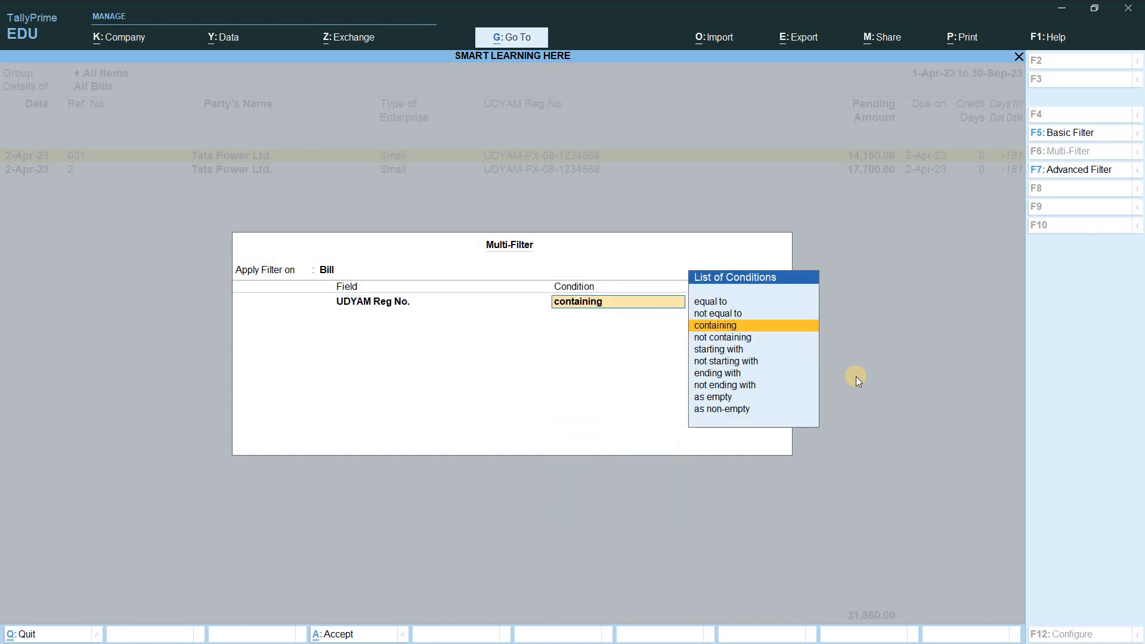
key("BackSpace")
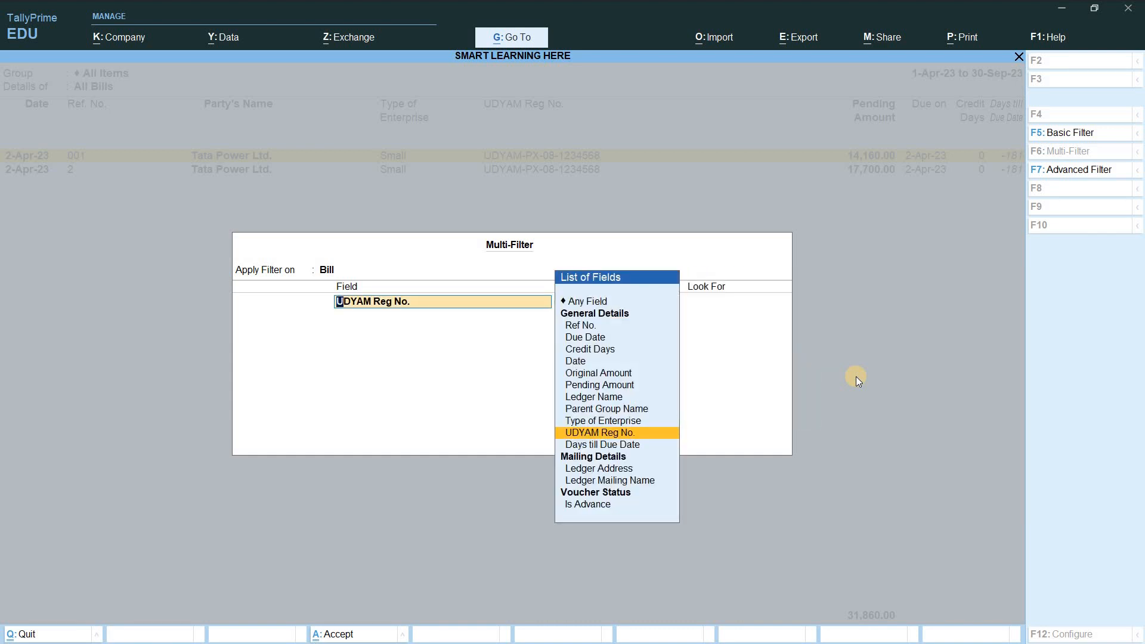
key("ctrl")
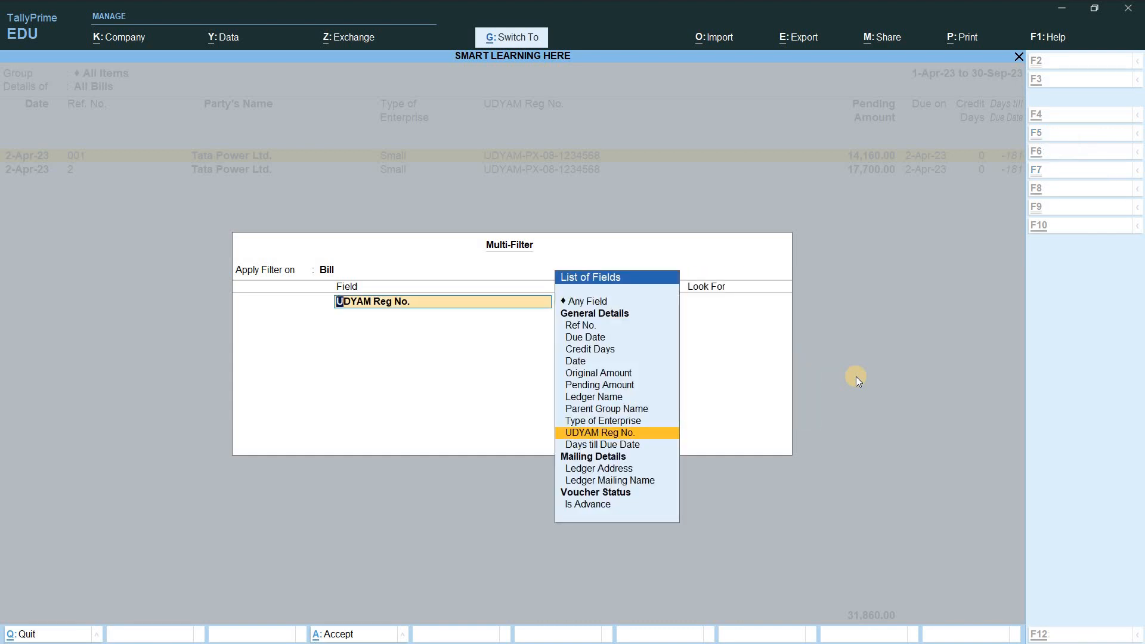
key("ctrl+q")
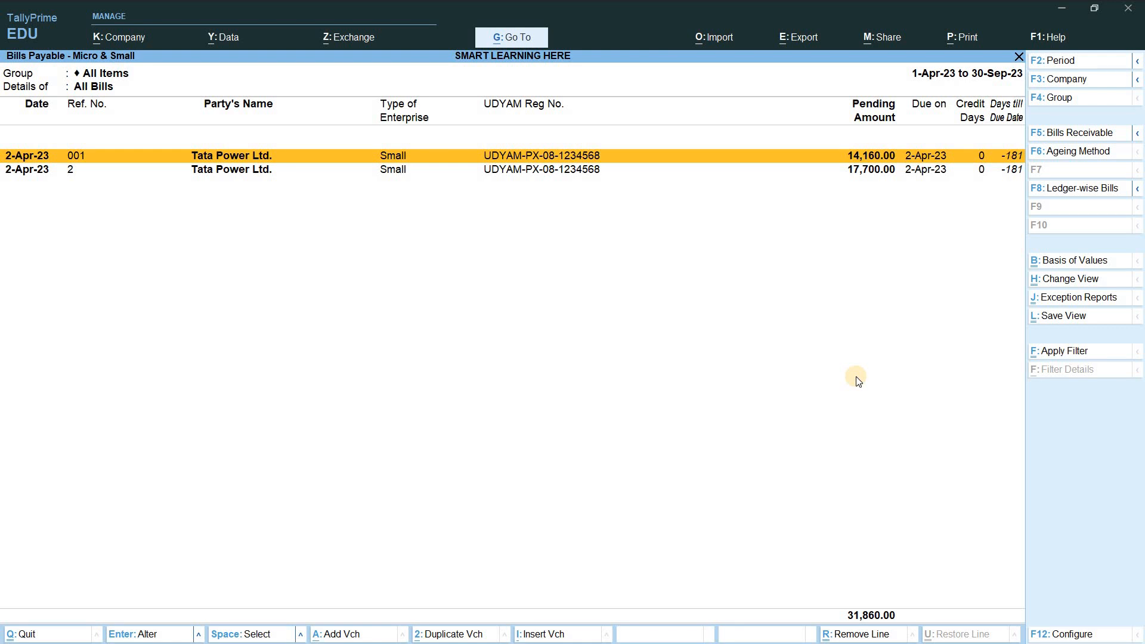
Step: Return to the detailed MSME Form 1 Statement and move down to the second bill's lines
key("Escape")
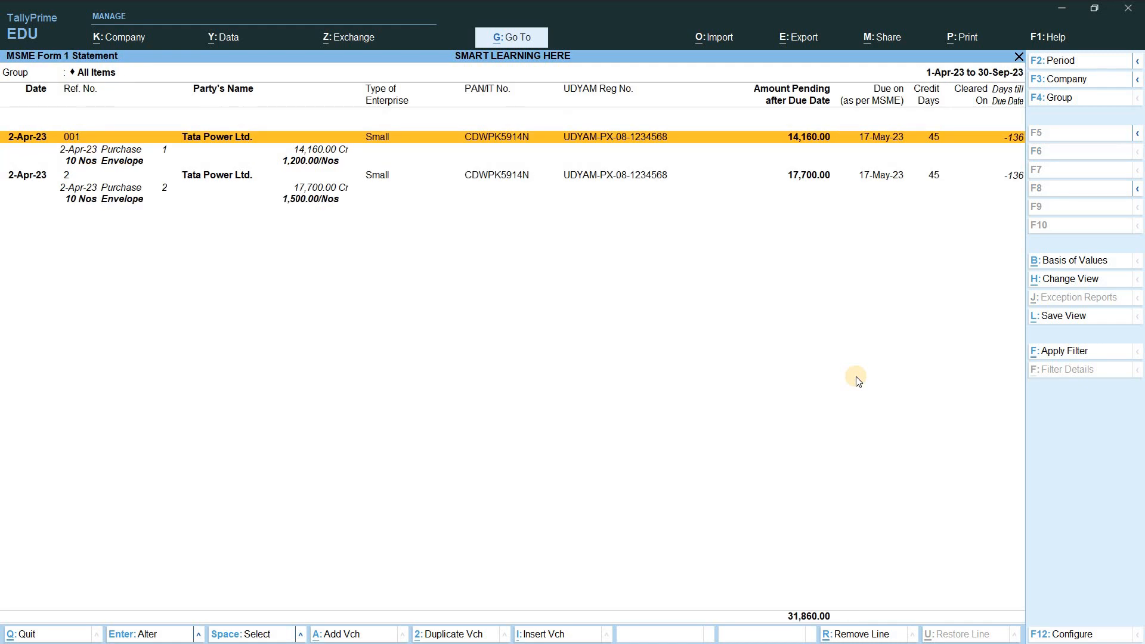
key("Down")
key("Down")
key("Down")
key("Down")
key("Down")
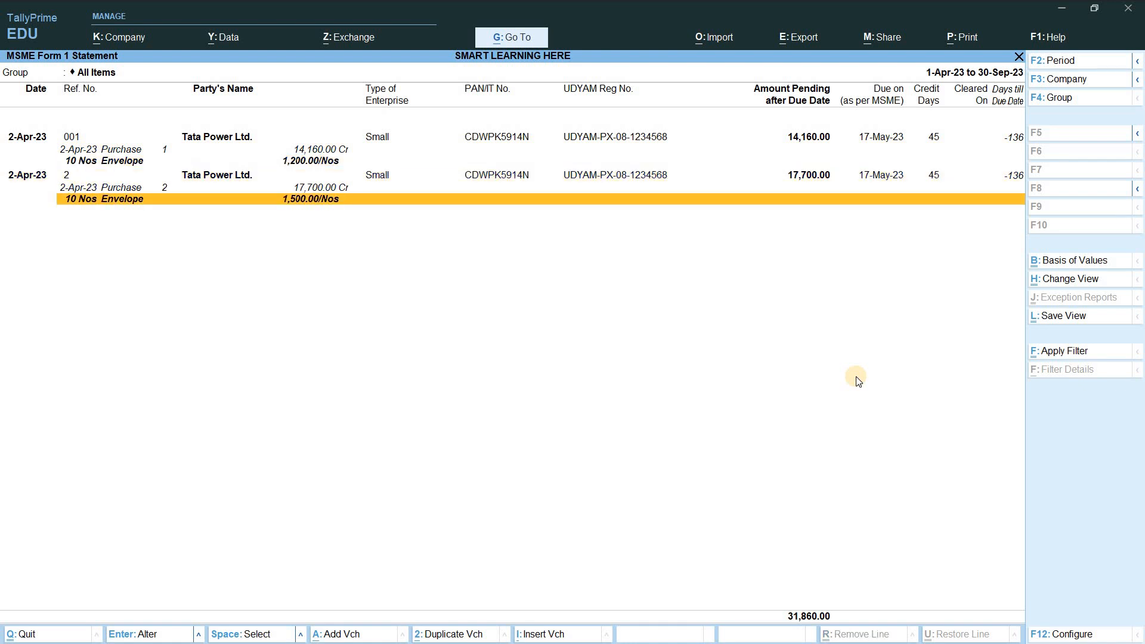
Step: In Basis of Values, set Include Post-dated Vouchers to Yes and keep Type of Bills as All Bills
left_click(1085, 262)
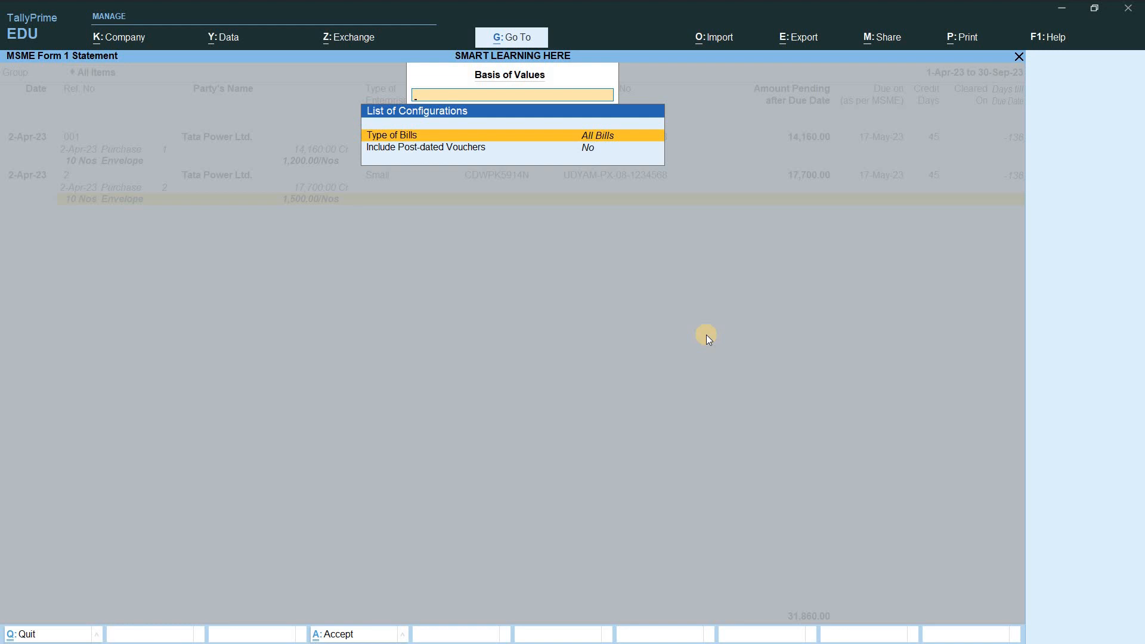
key("Down")
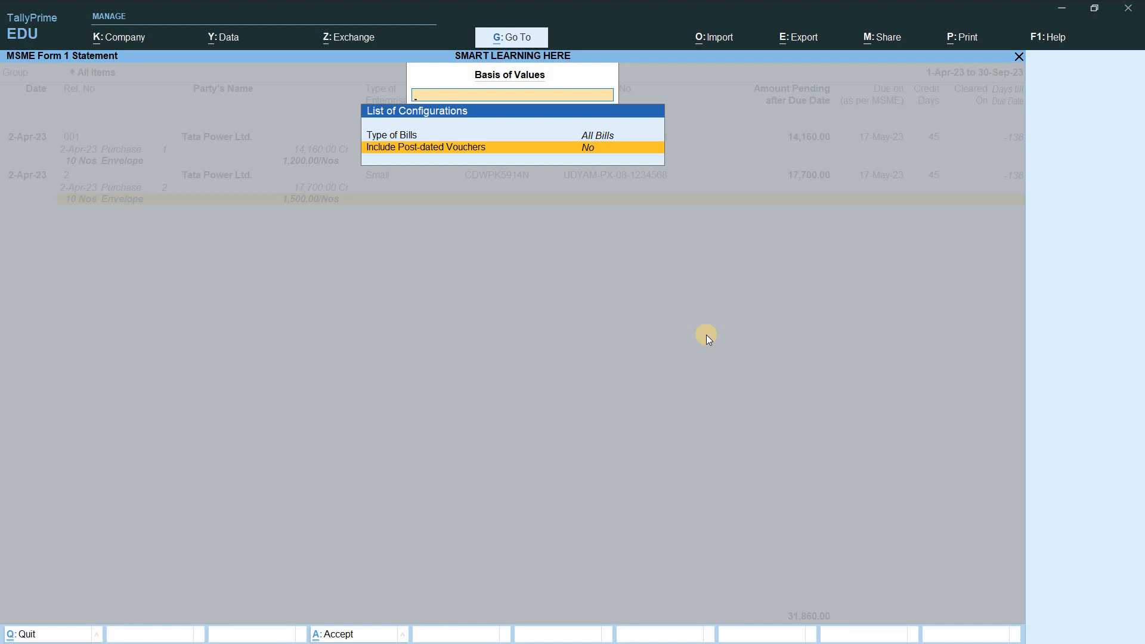
key("Return")
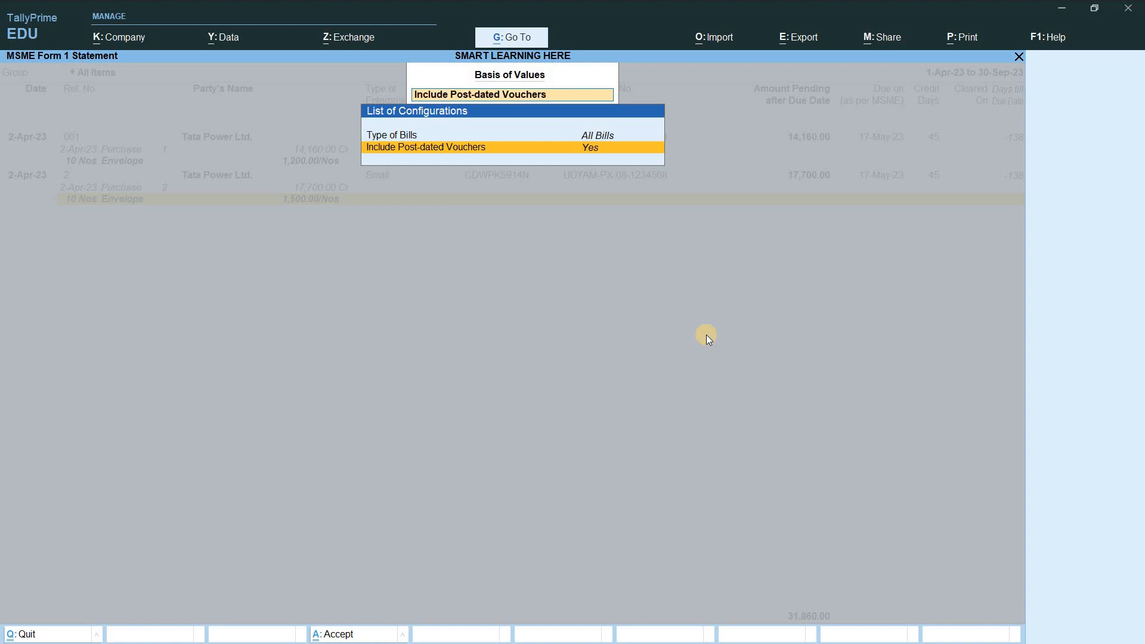
key("Up")
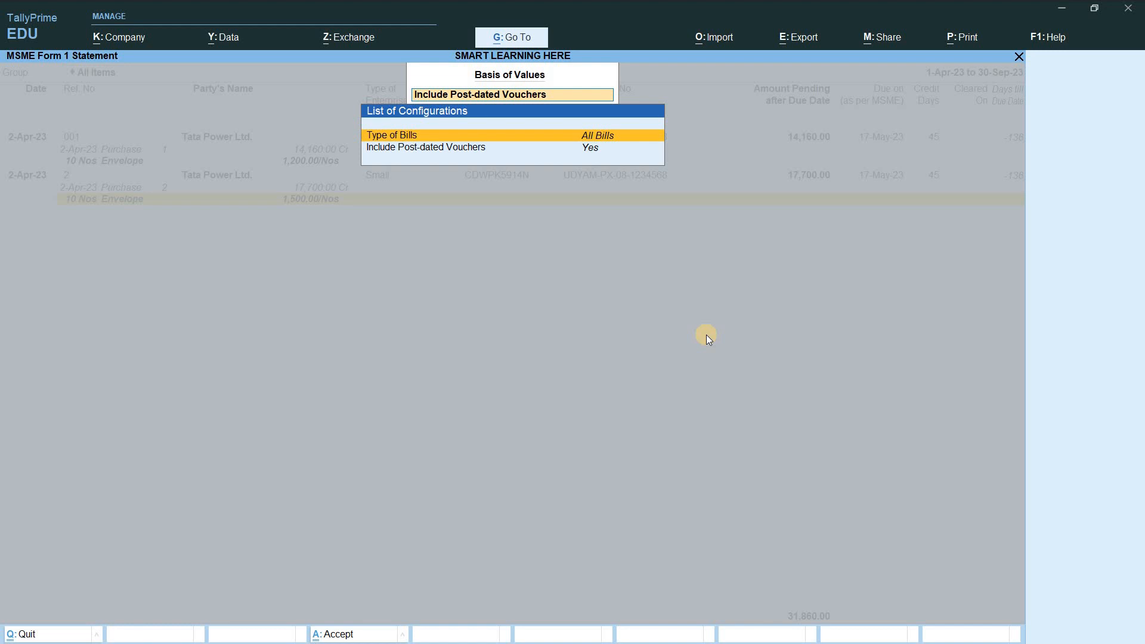
key("Return")
key("Down")
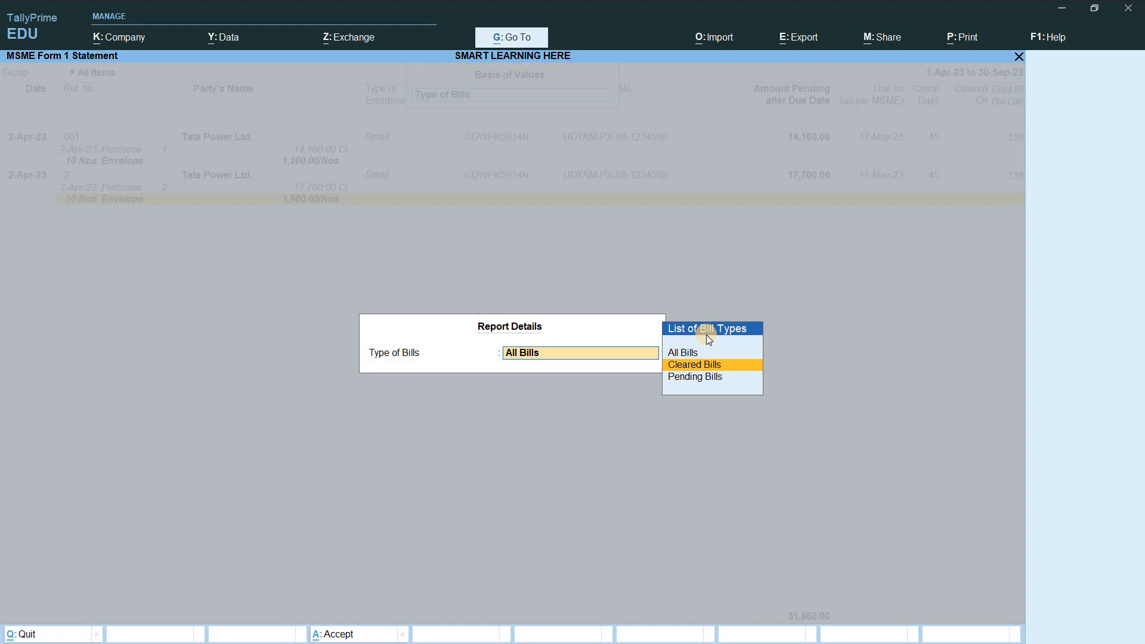
key("Down")
key("Up")
key("Up")
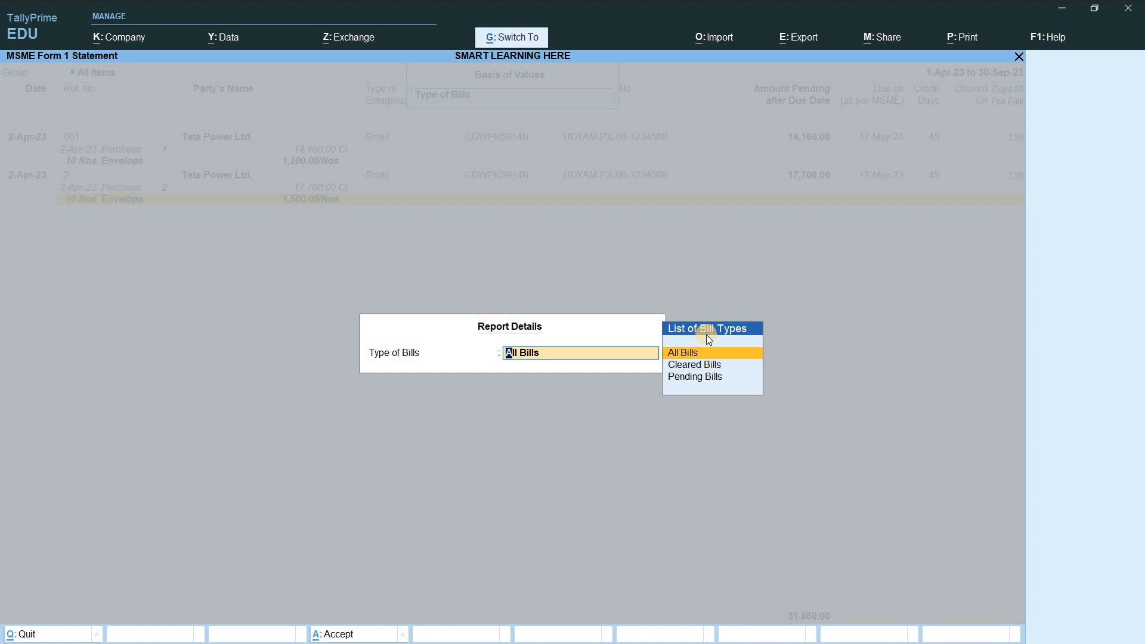
key("Return")
key("ctrl+a")
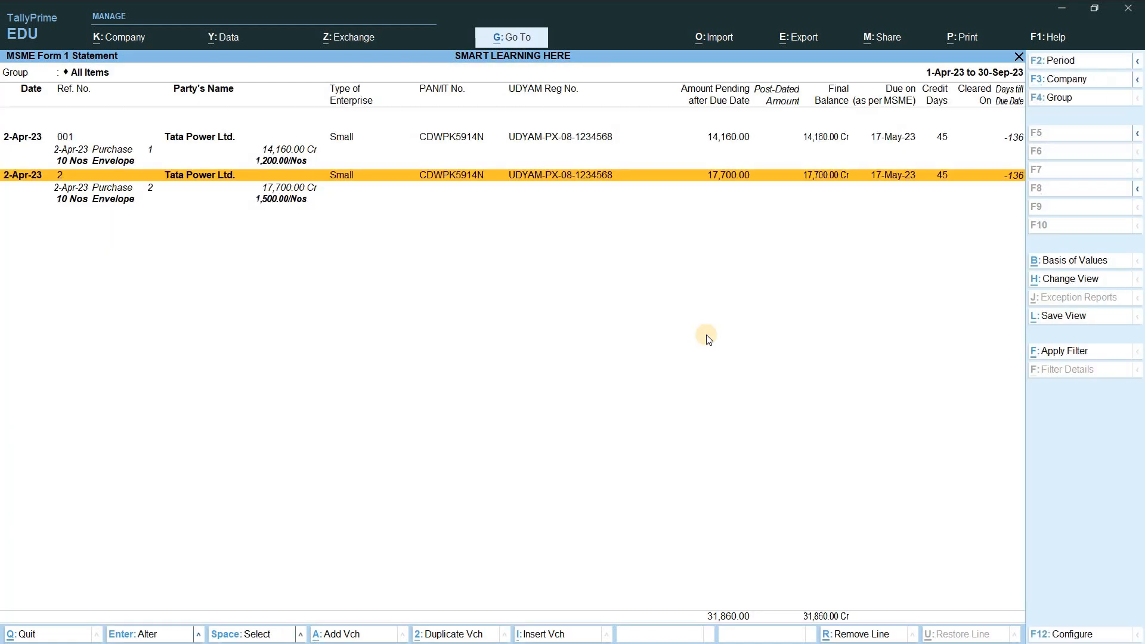
Step: Open Update Party MSME Details for the Sundry Creditors group with all ledgers
key("Escape")
key("Down")
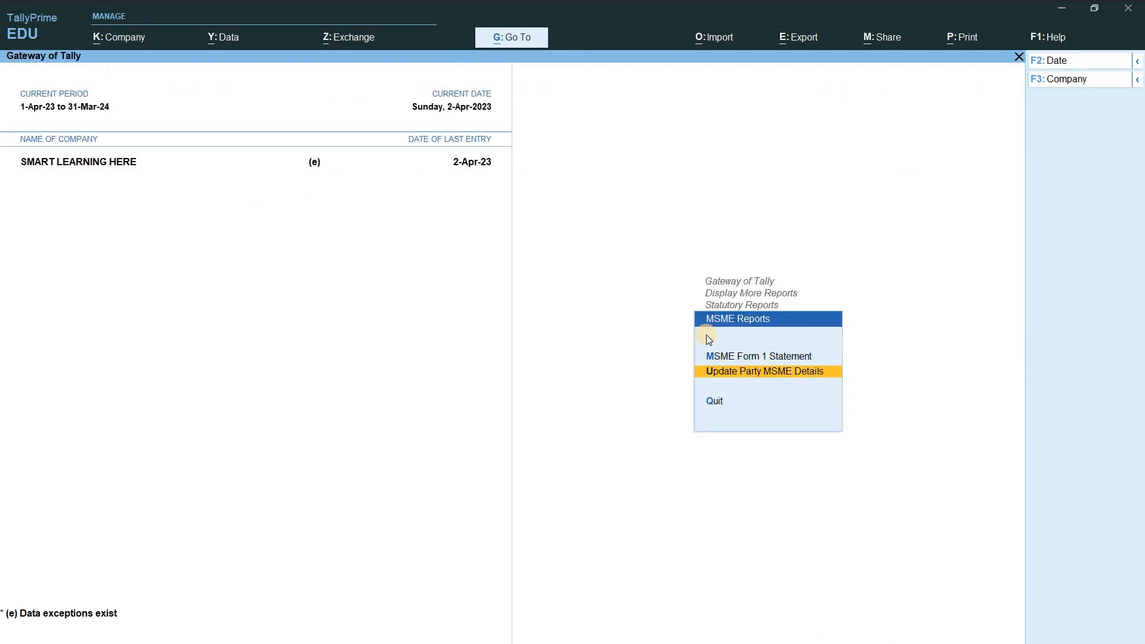
key("Up")
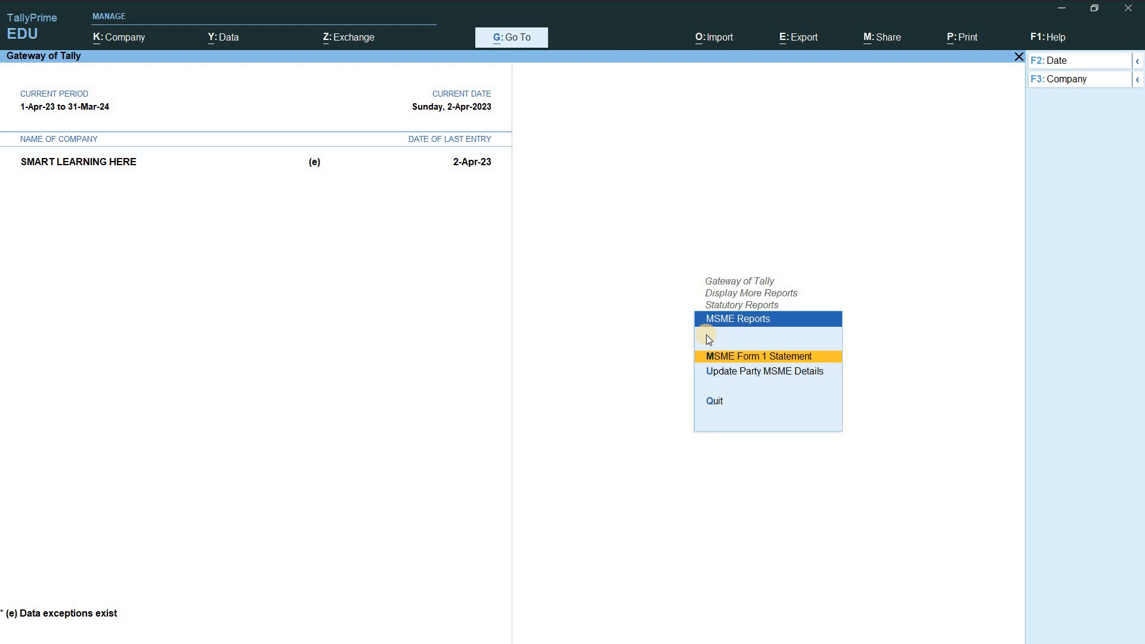
key("Down")
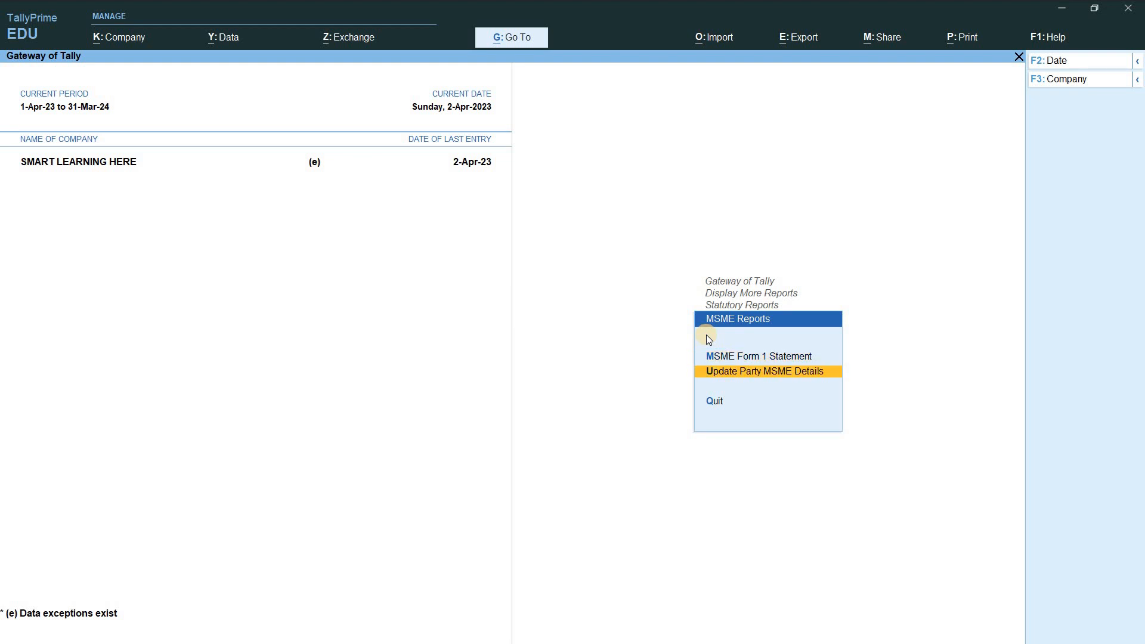
key("Return")
key("Down")
key("Up")
key("Return")
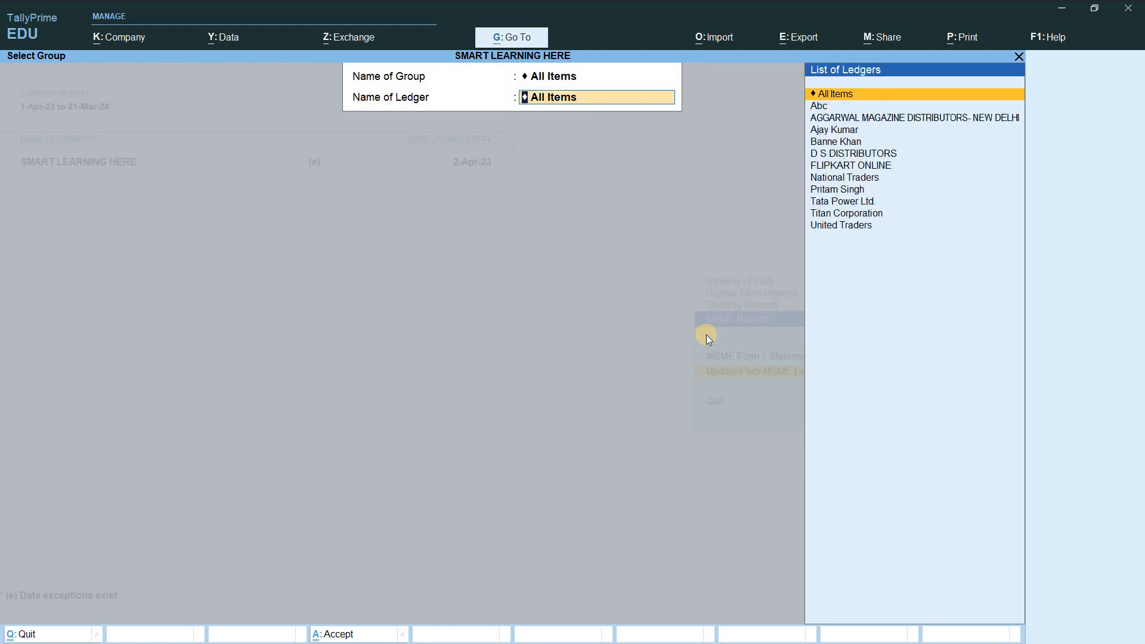
key("BackSpace")
type("Sund")
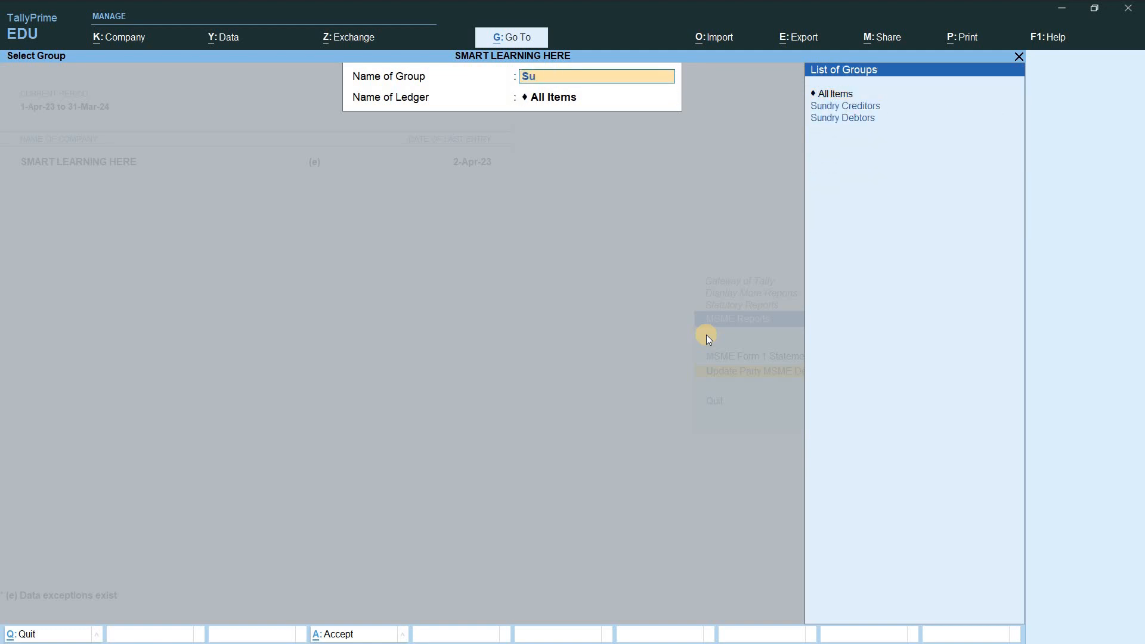
key("Return")
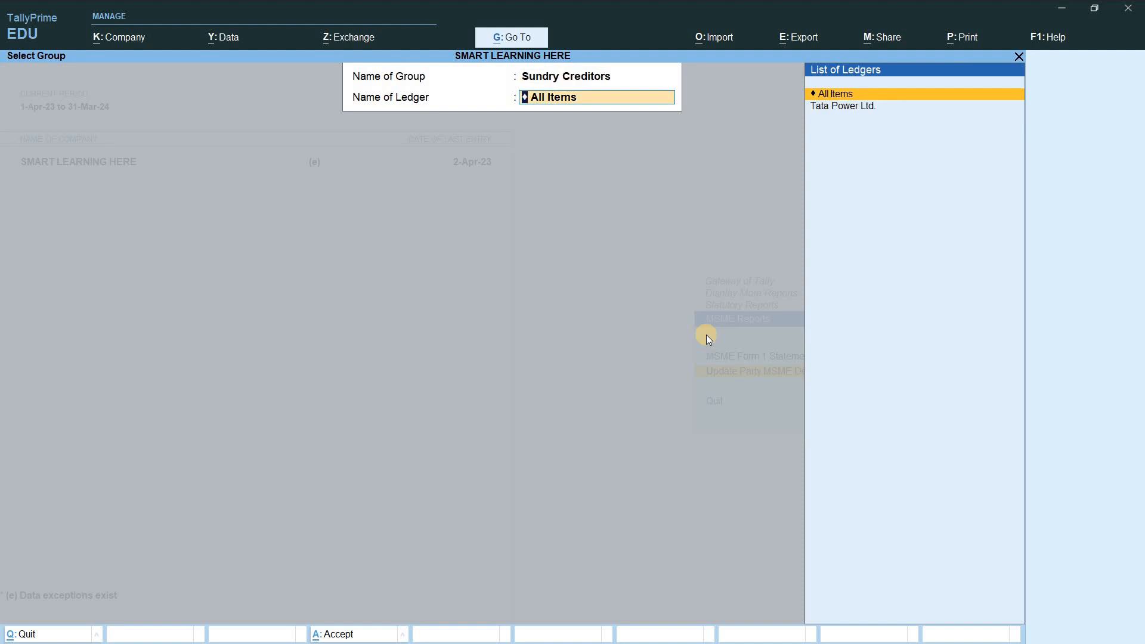
key("Return")
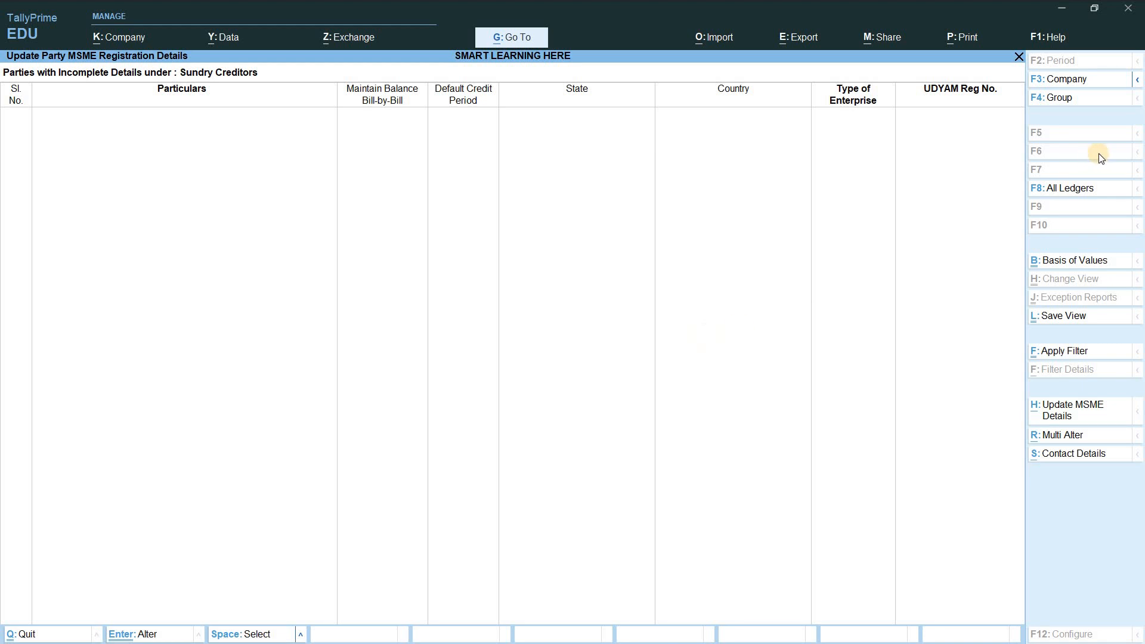
Step: Show all 11 parties under All Items and open Abc's MSME registration details
left_click(1085, 187)
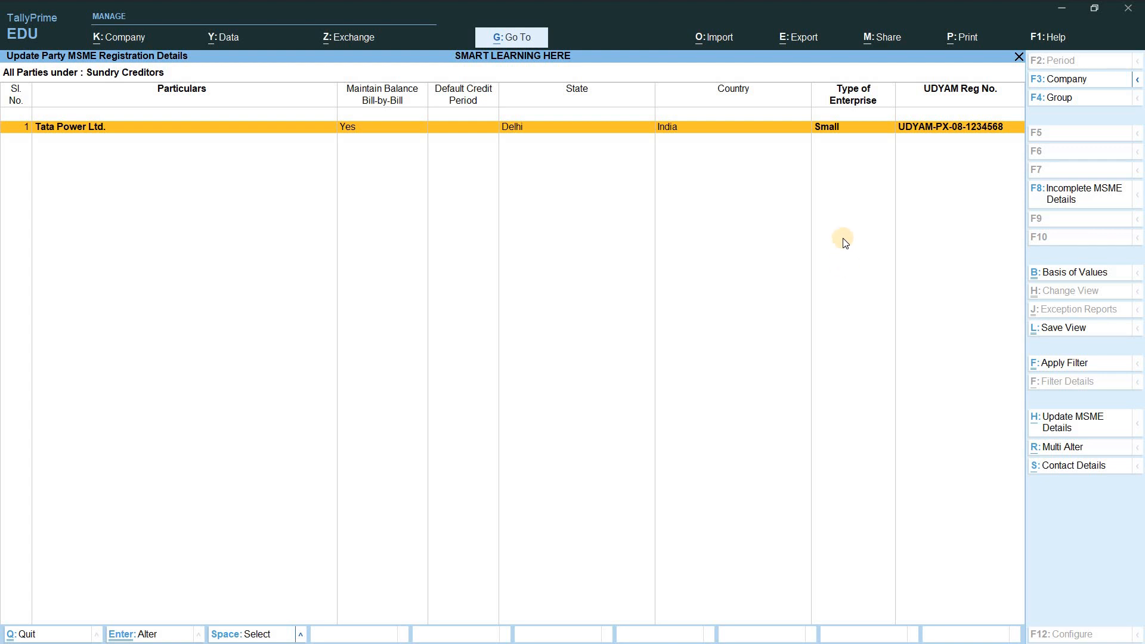
key("F4")
key("Up")
key("Up")
key("Up")
key("Up")
key("Up")
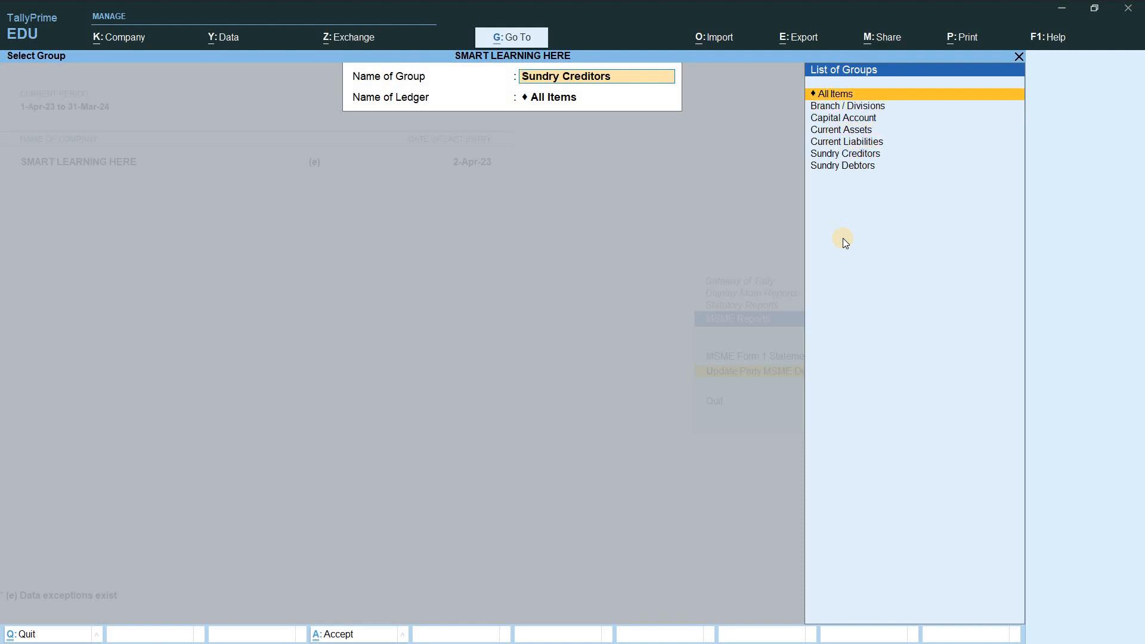
key("Return")
key("Return")
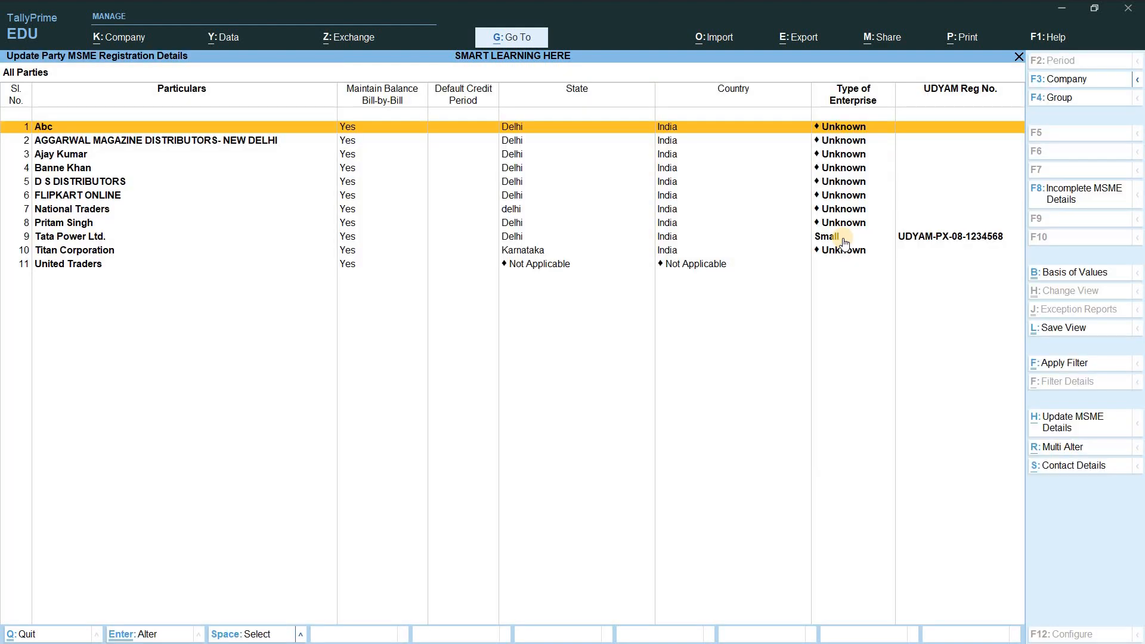
key("alt+h")
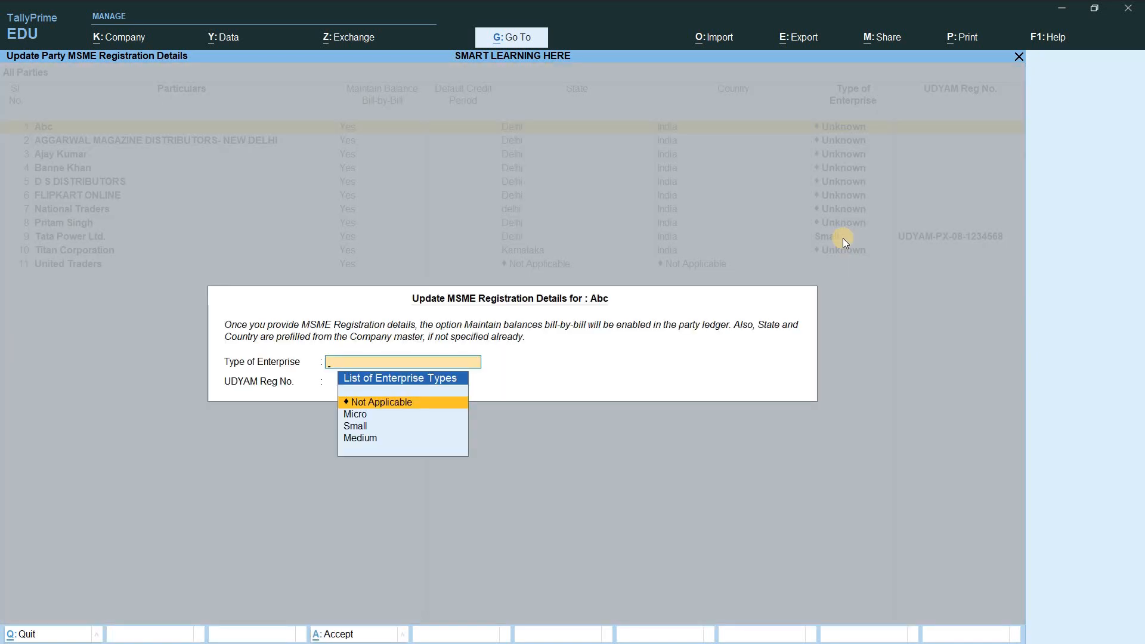
Step: Pick Micro as Abc's enterprise type, then discard the entry without saving
key("Down")
key("Down")
key("Down")
key("Up")
key("Up")
key("Down")
key("Down")
key("Up")
key("Up")
key("Up")
key("Down")
key("Return")
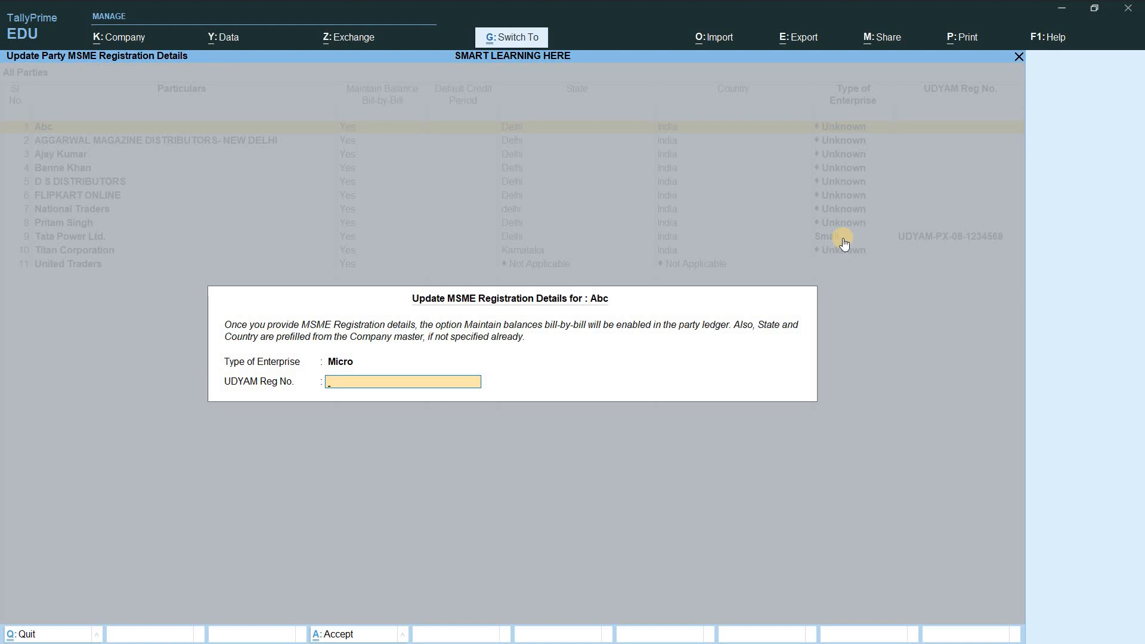
key("Escape")
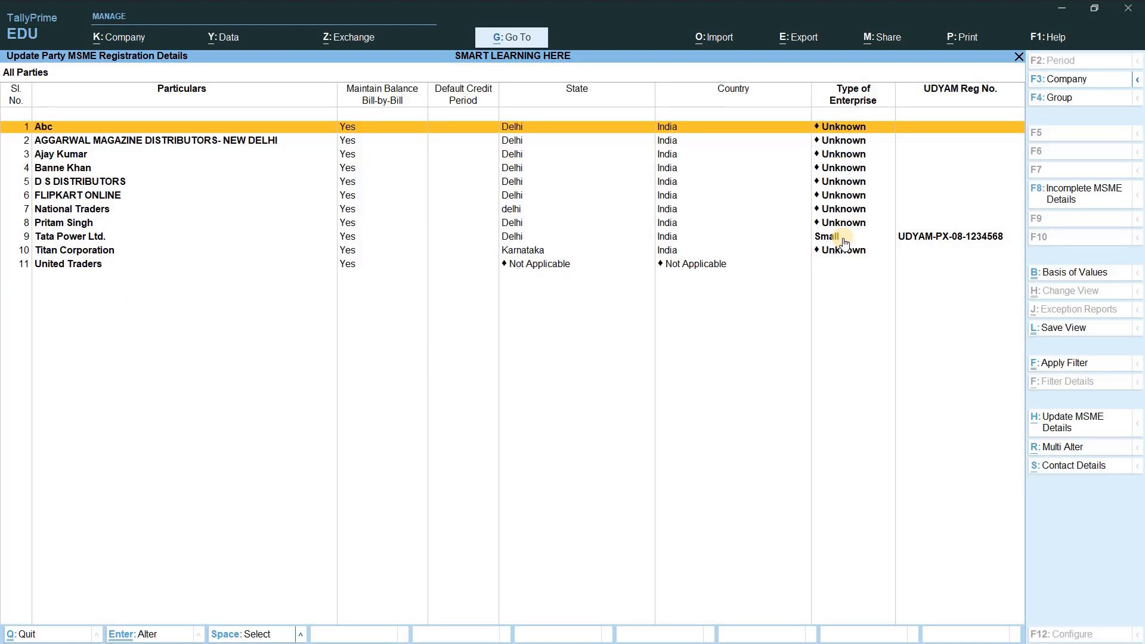
Step: Reopen and close Abc's details unchanged, then mark the AGGARWAL MAGAZINE DISTRIBUTORS- NEW DELHI row
left_click(1072, 425)
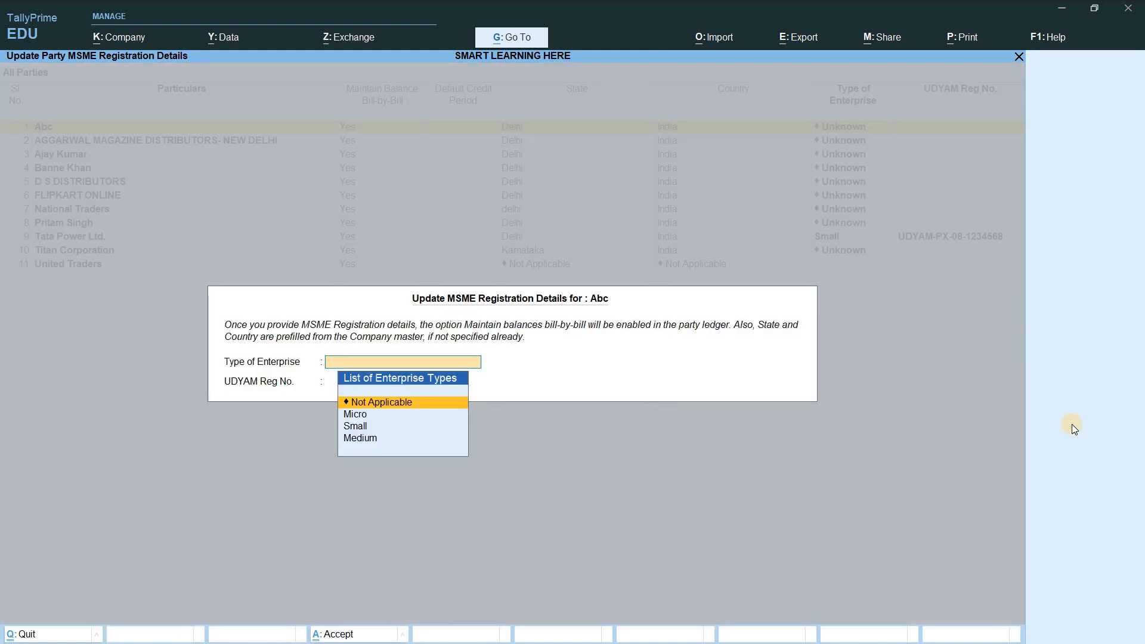
key("ctrl+q")
key("Down")
key("space")
key("Down")
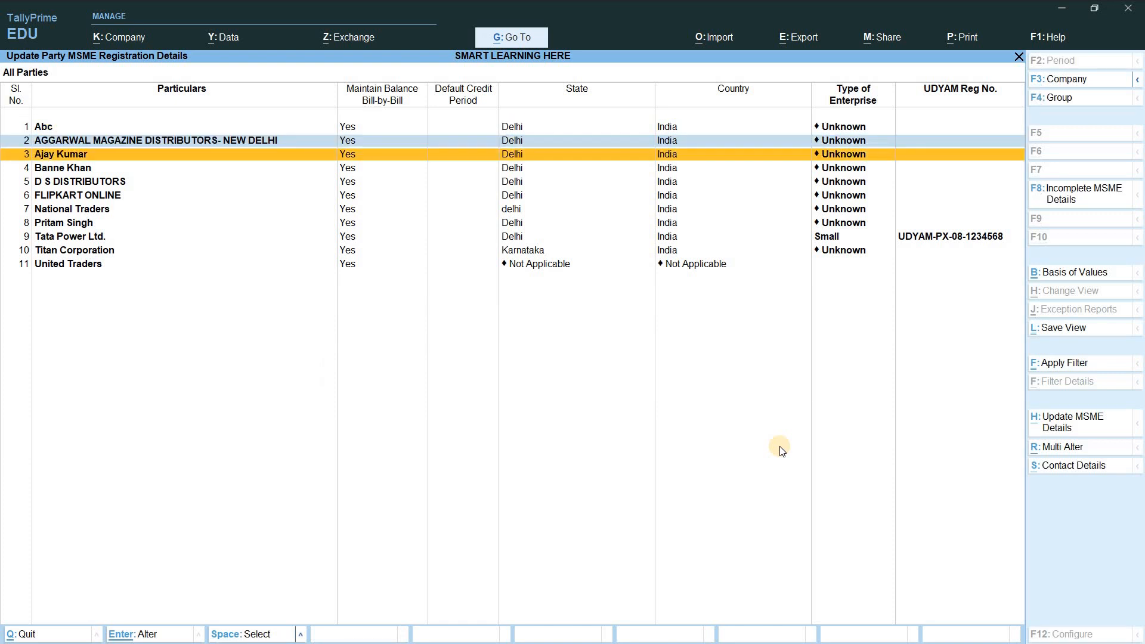
Step: Multi-alter Abc to 30 credit days and Micro, then filter to parties with incomplete MSME details
key("Up")
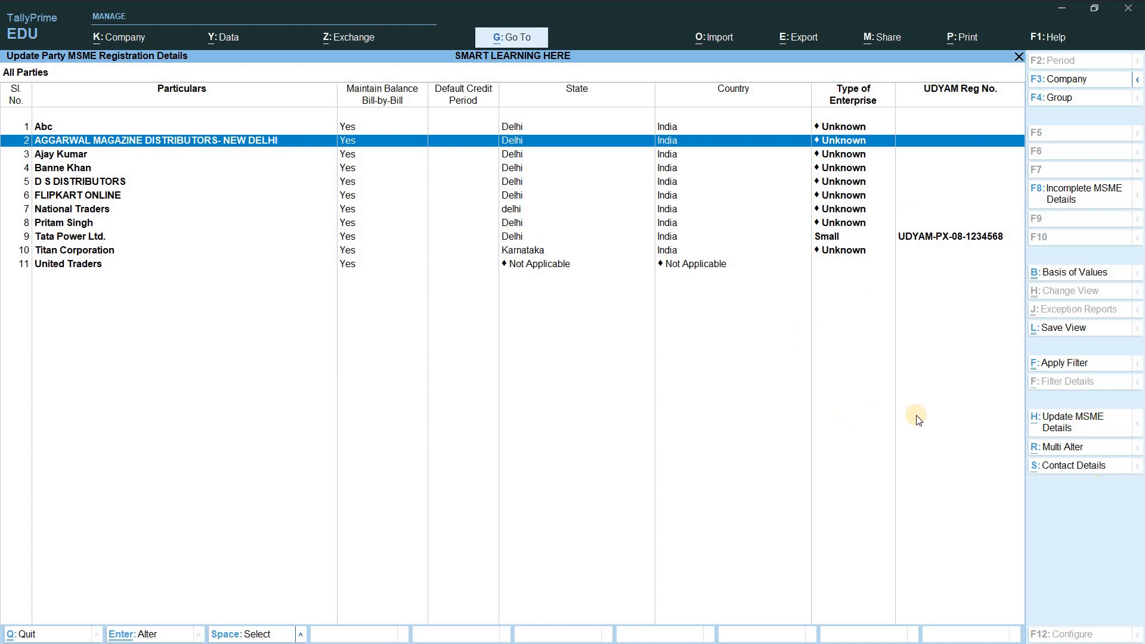
left_click(1072, 451)
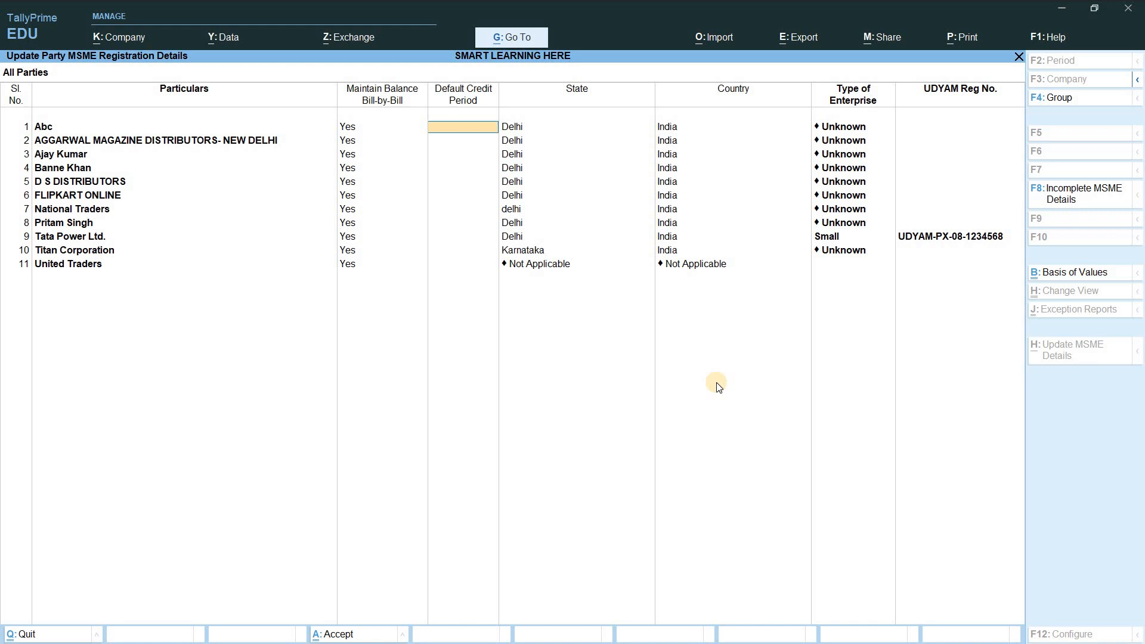
type("30")
key("Return")
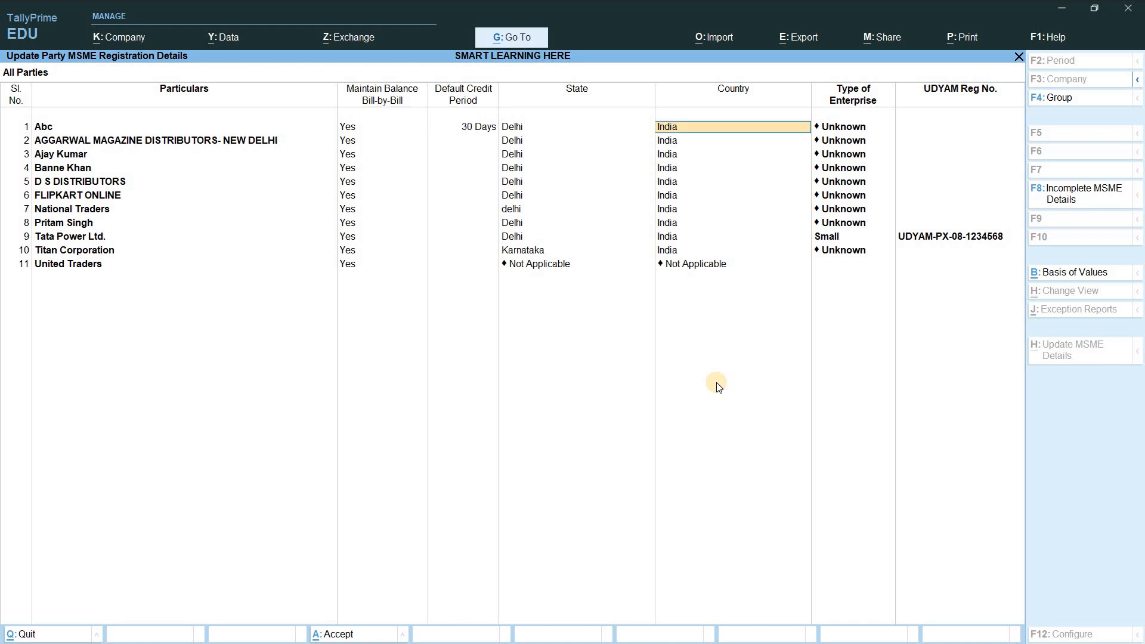
key("Return")
key("Down")
key("Down")
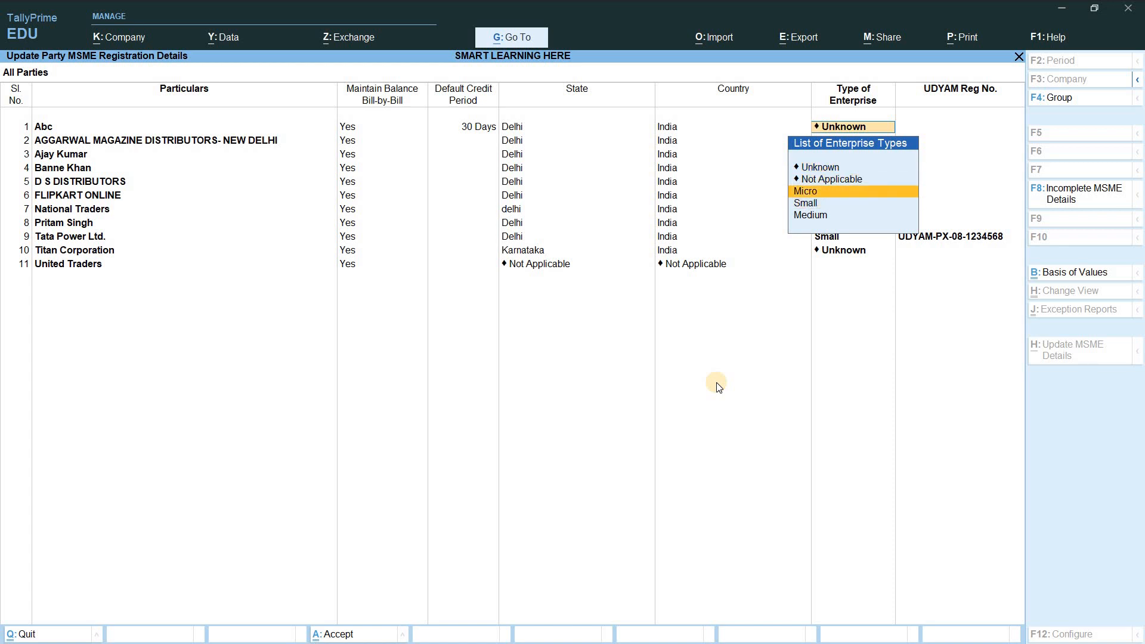
key("Return")
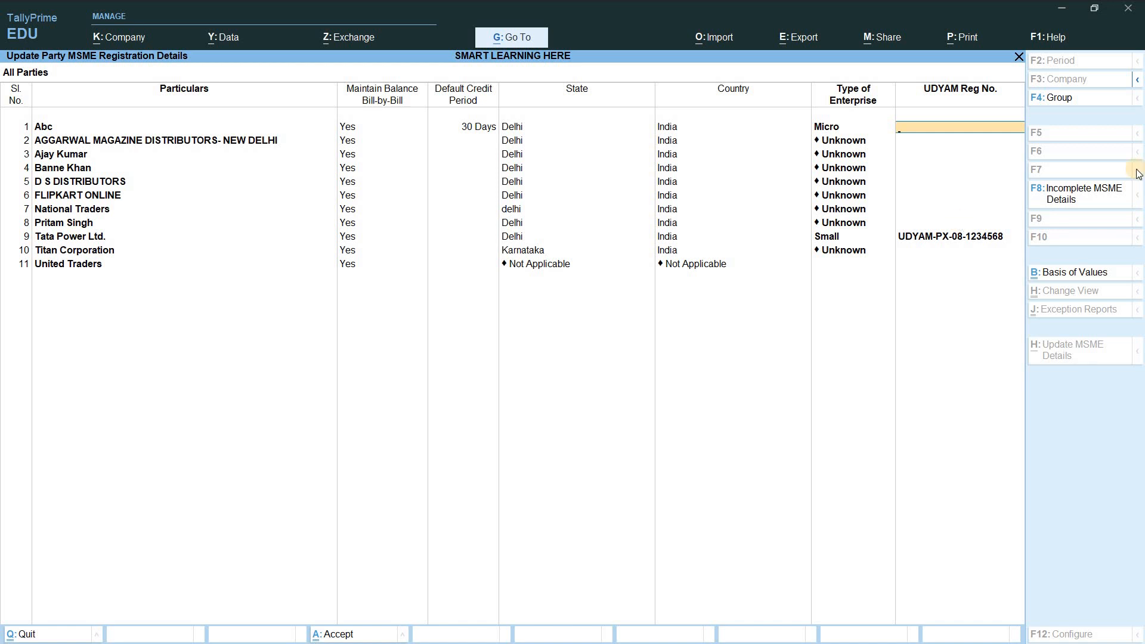
left_click(1090, 197)
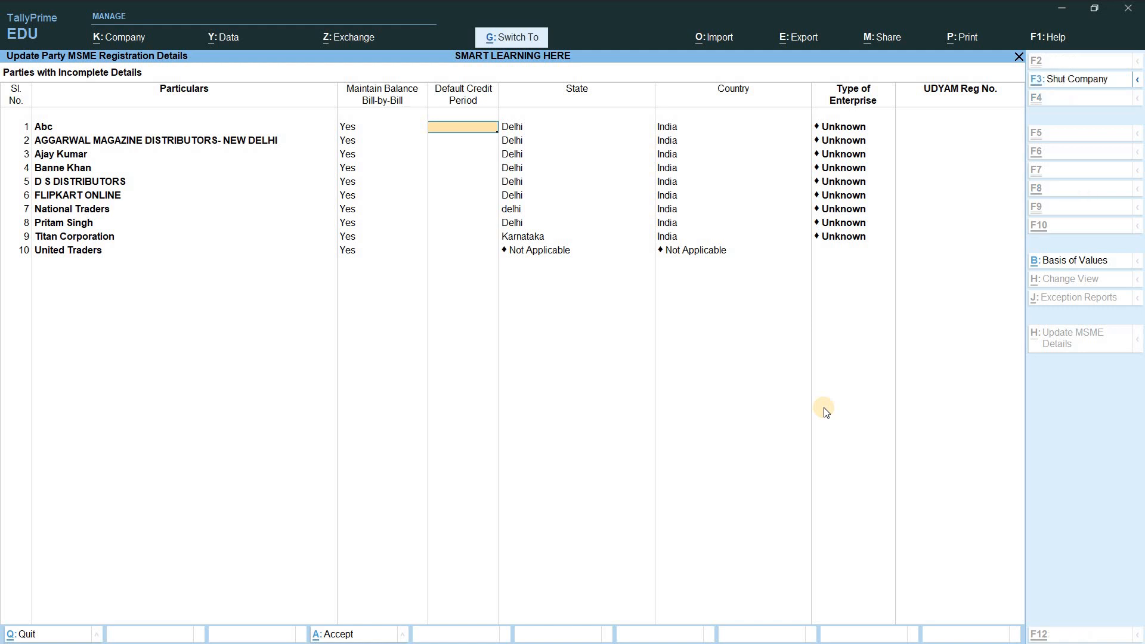
key("ctrl+a")
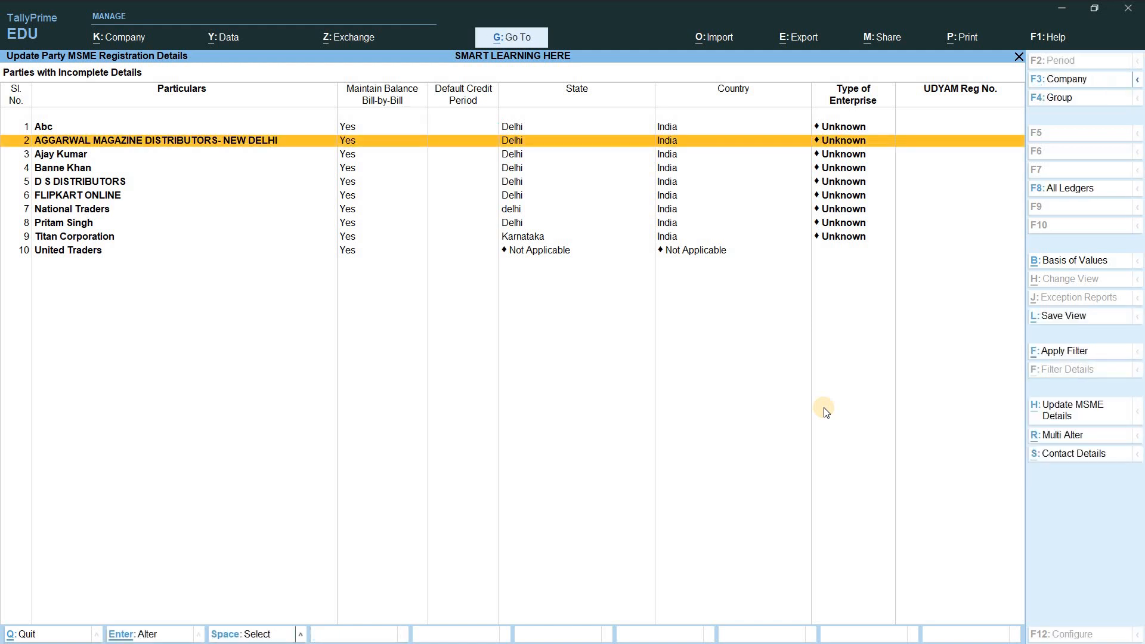
Step: Cancel the party-list filter and return to the MSME Form 1 Statement showing the 31,860.00 Cr bills
left_click(1058, 352)
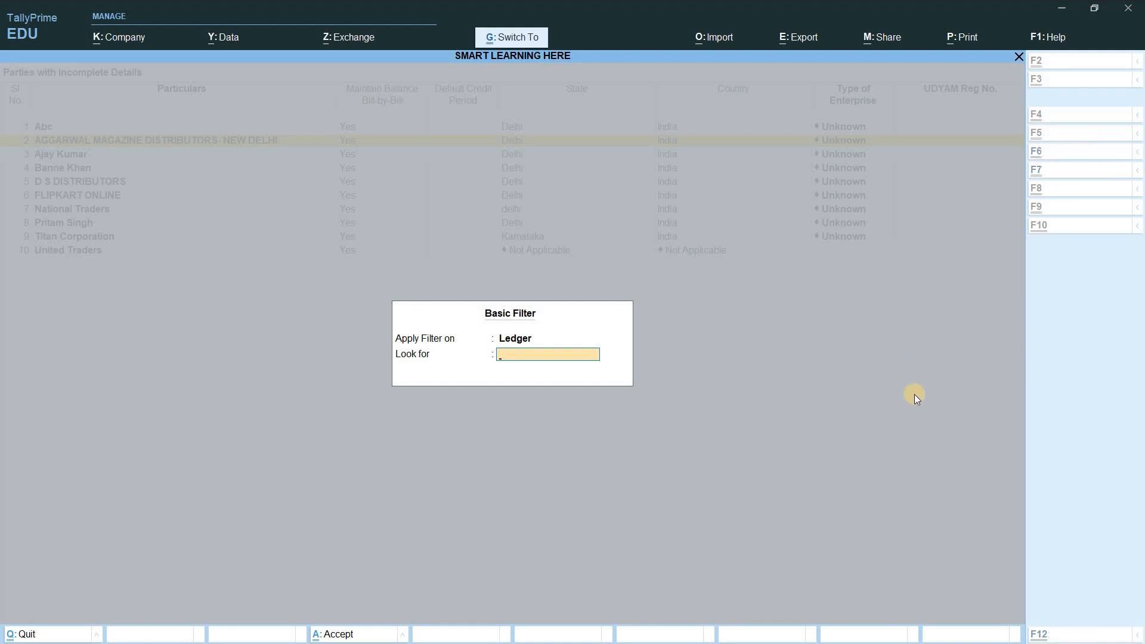
key("Escape")
key("Escape")
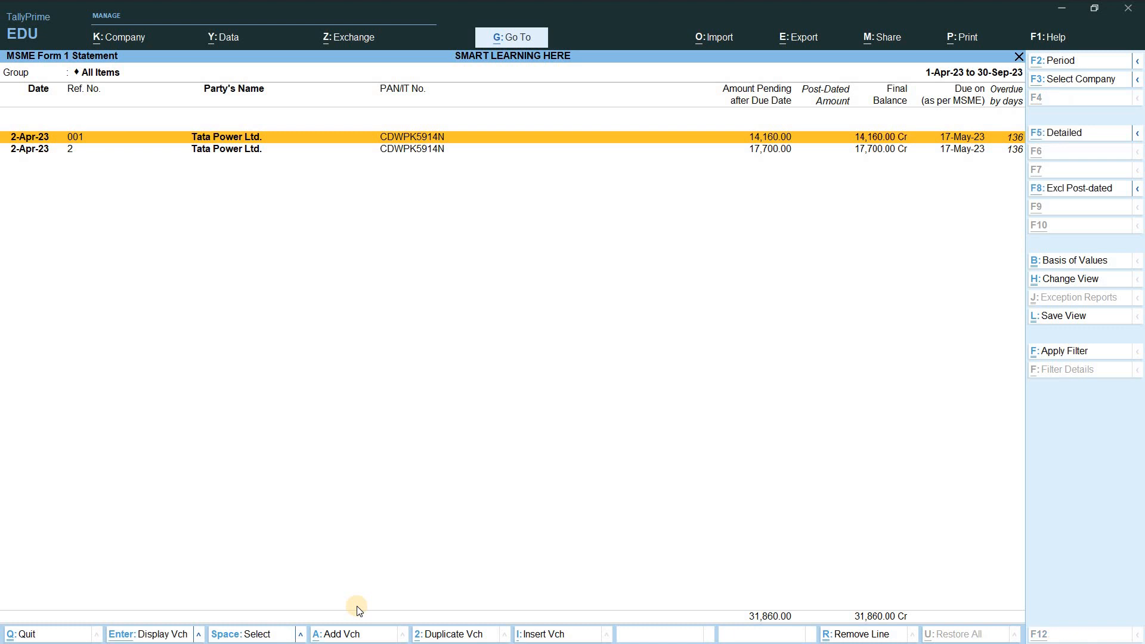
key("alt+e")
Step: Export the current statement and set the export file format to PDF
key("Return")
key("Left")
key("Return")
key("Down")
key("Down")
key("Down")
key("Down")
key("Down")
key("Down")
key("Down")
key("Down")
key("Down")
key("Down")
key("Down")
key("Down")
key("Down")
key("Down")
key("Down")
key("Down")
key("Down")
key("Down")
key("Down")
key("Return")
key("Down")
key("Down")
key("Down")
key("Down")
key("Return")
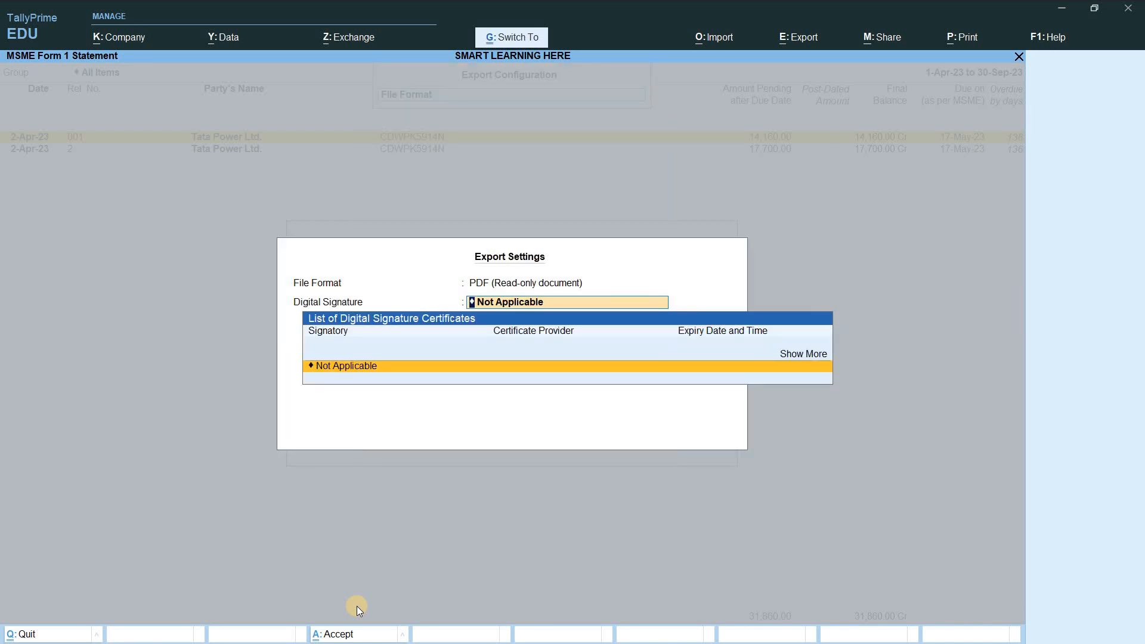
Step: Set Digital Signature to Not Applicable, show enterprise type and UDYAM Reg No., and export as Bills.pdf
key("Return")
key("Up")
key("Up")
key("Up")
key("Up")
key("Up")
key("Up")
key("Up")
key("Up")
key("Up")
key("Up")
key("Up")
key("Up")
key("Up")
key("Up")
key("Up")
key("Up")
key("Up")
key("Up")
key("Up")
key("Up")
key("Up")
key("Up")
key("Up")
key("Up")
key("Up")
key("Return")
key("Down")
key("Return")
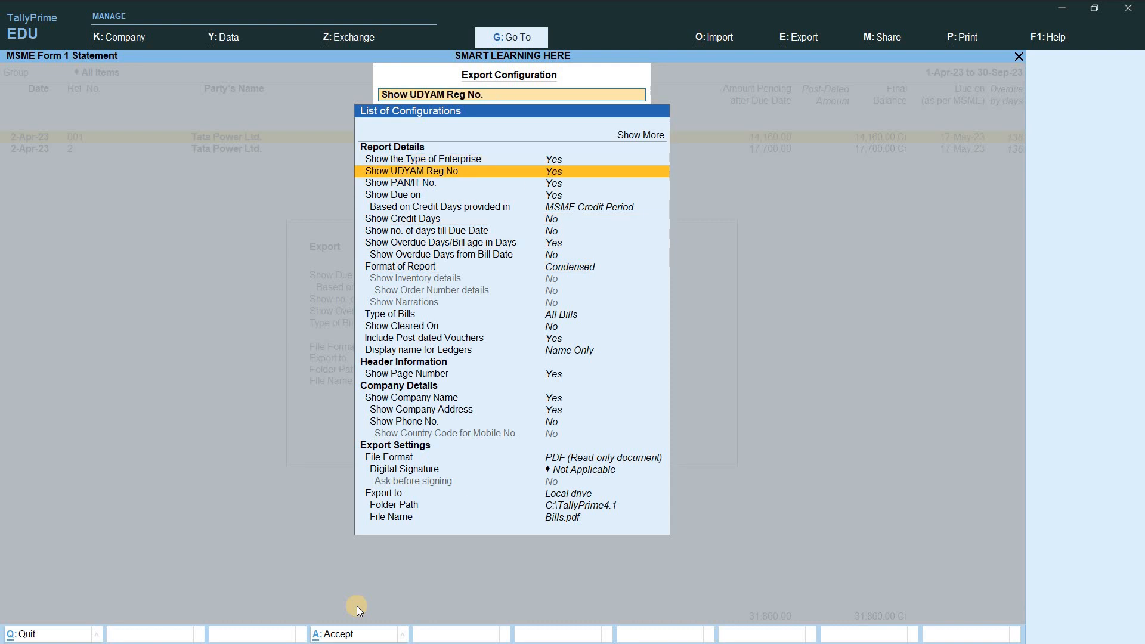
key("Down")
key("Down")
key("Down")
key("Down")
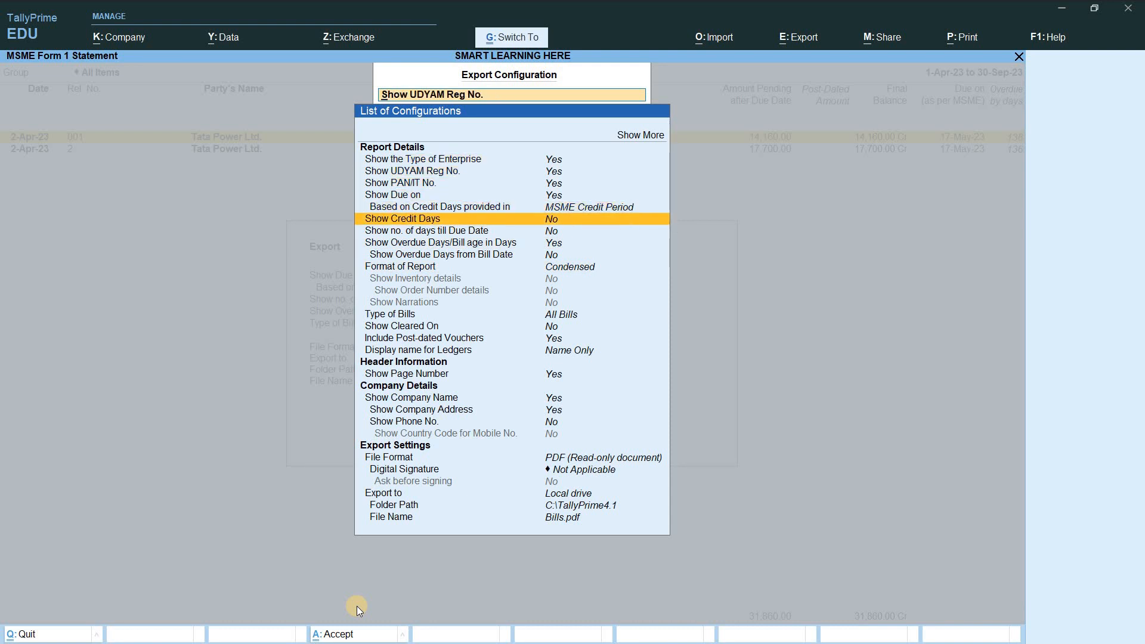
key("ctrl+a")
key("Right")
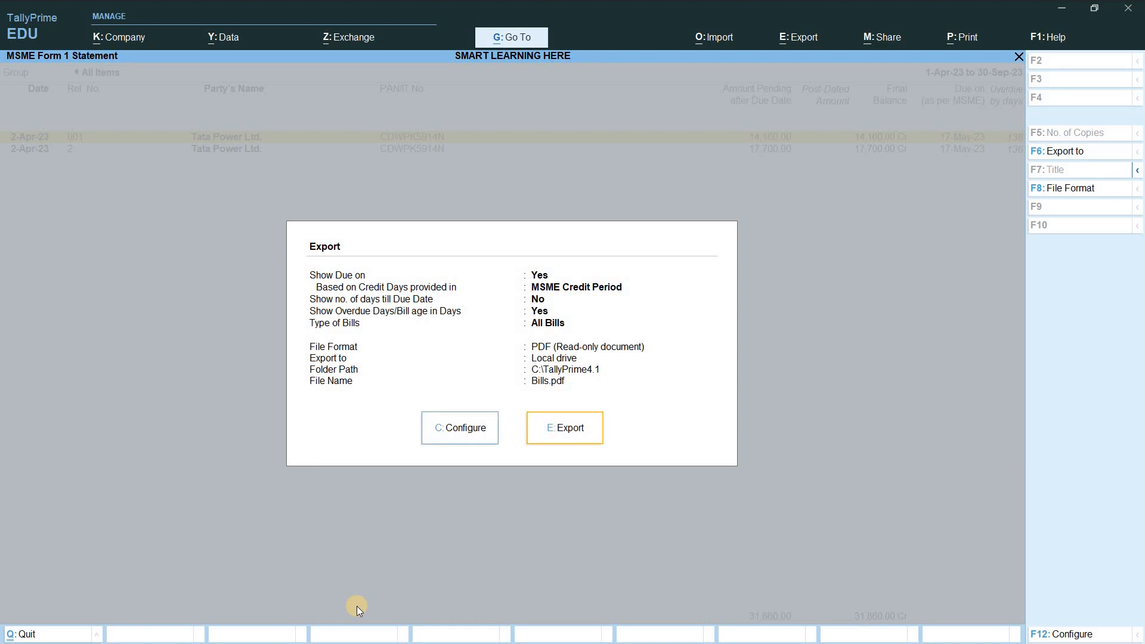
key("Return")
key("Return")
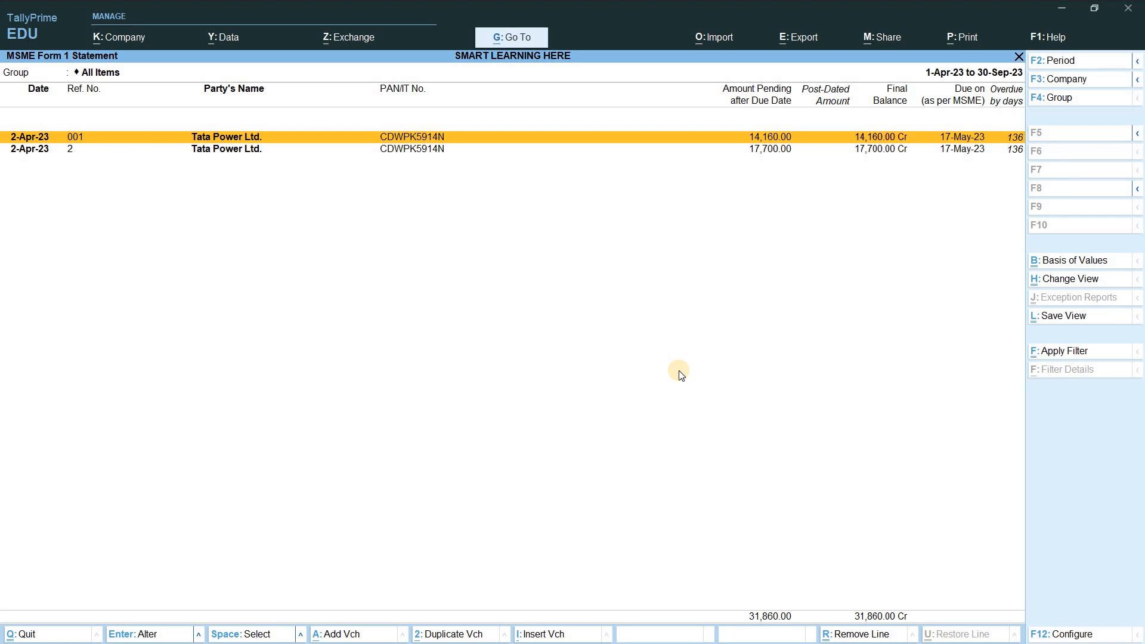
Step: Close the statement, open then cancel Update Party MSME Details, and back out to Gateway of Tally
key("Escape")
key("Down")
key("Up")
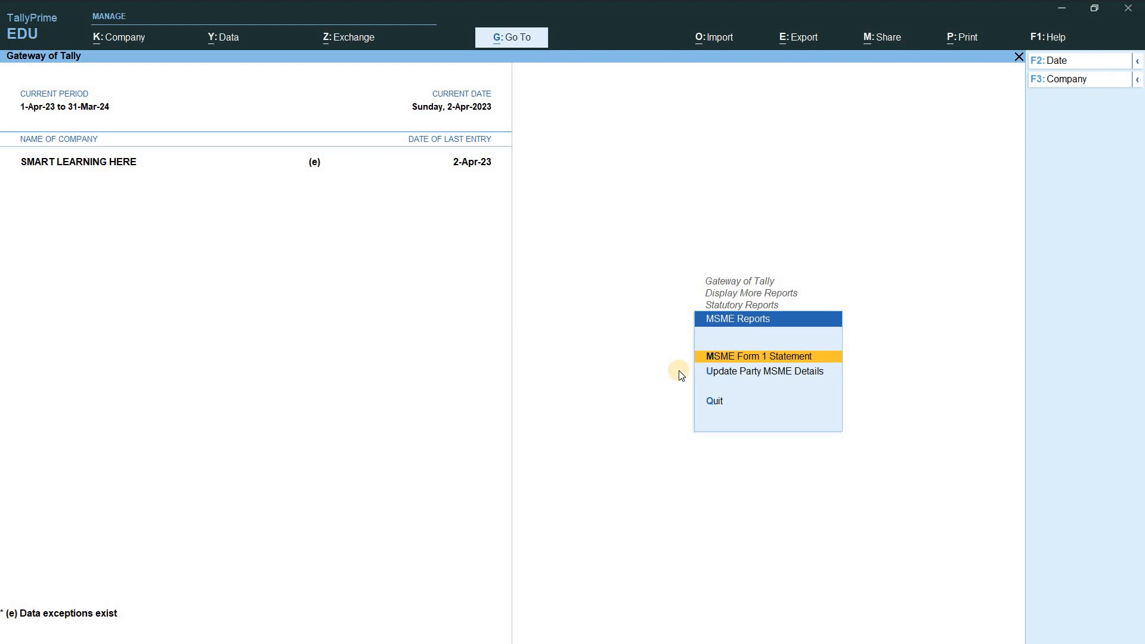
key("Down")
key("Return")
key("BackSpace")
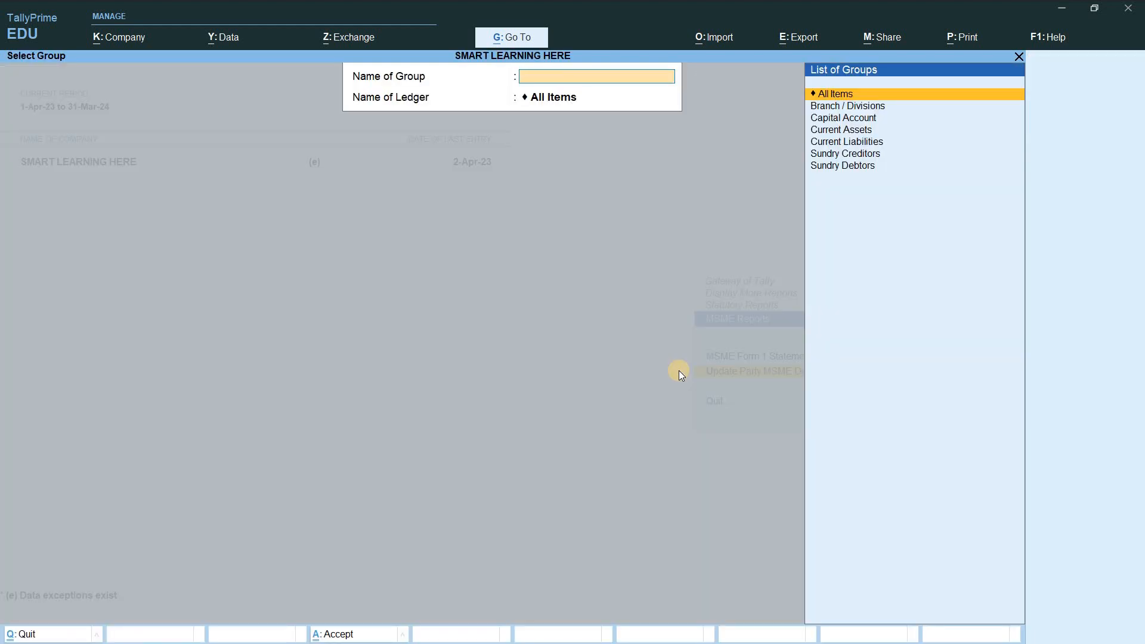
key("Escape")
key("Escape")
key("Escape")
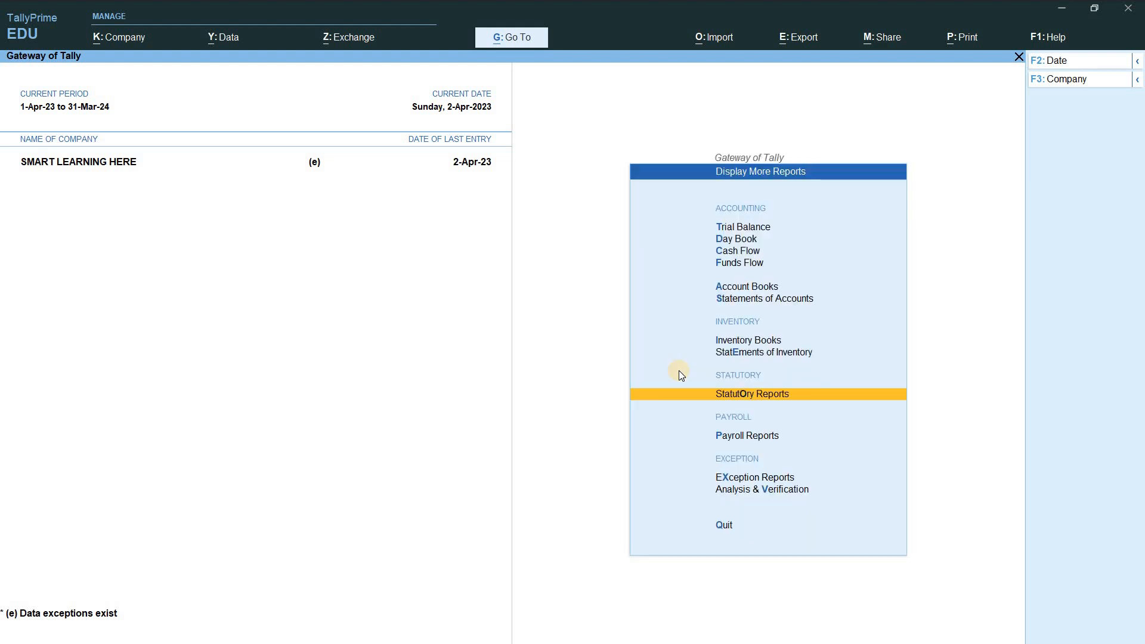
key("Escape")
key("Escape")
key("Escape")
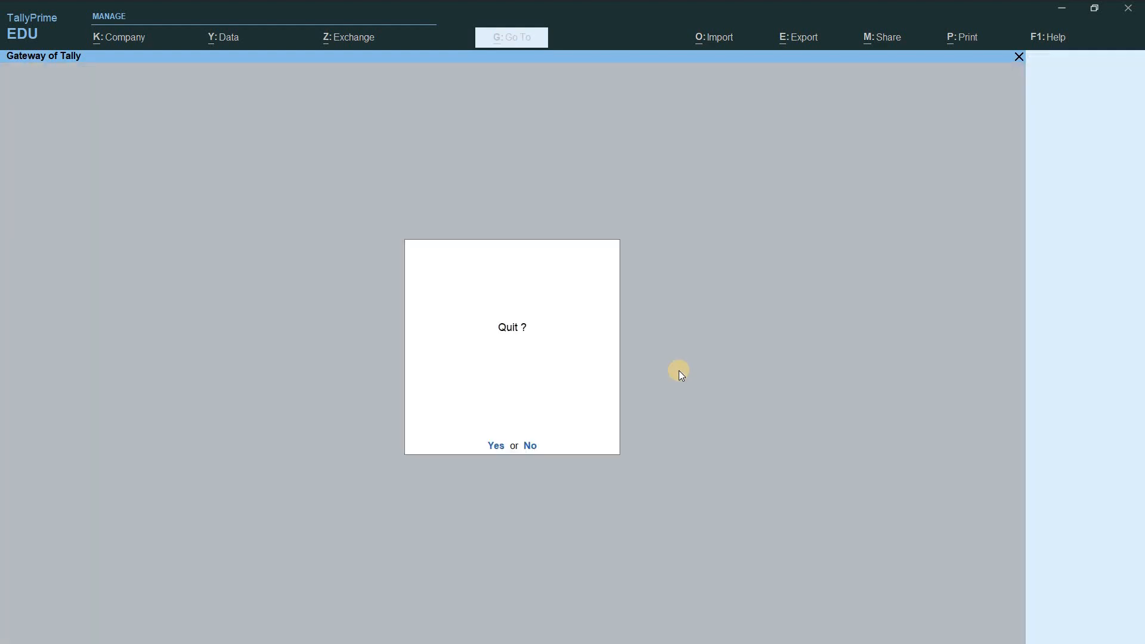